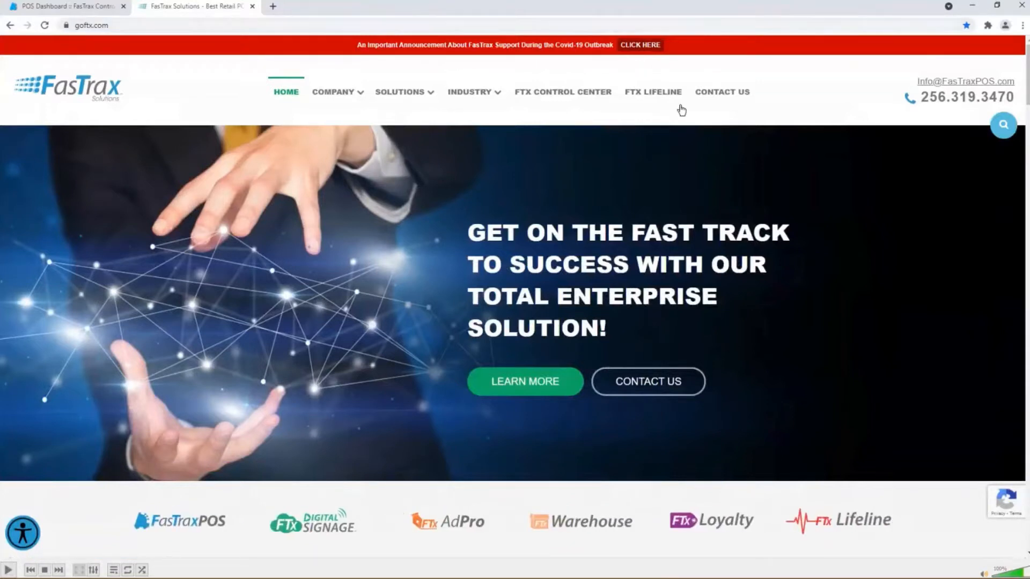
Step: Open the FTX Lifeline page of the FasTrax website and go to its weekly training webinars
left_click(658, 97)
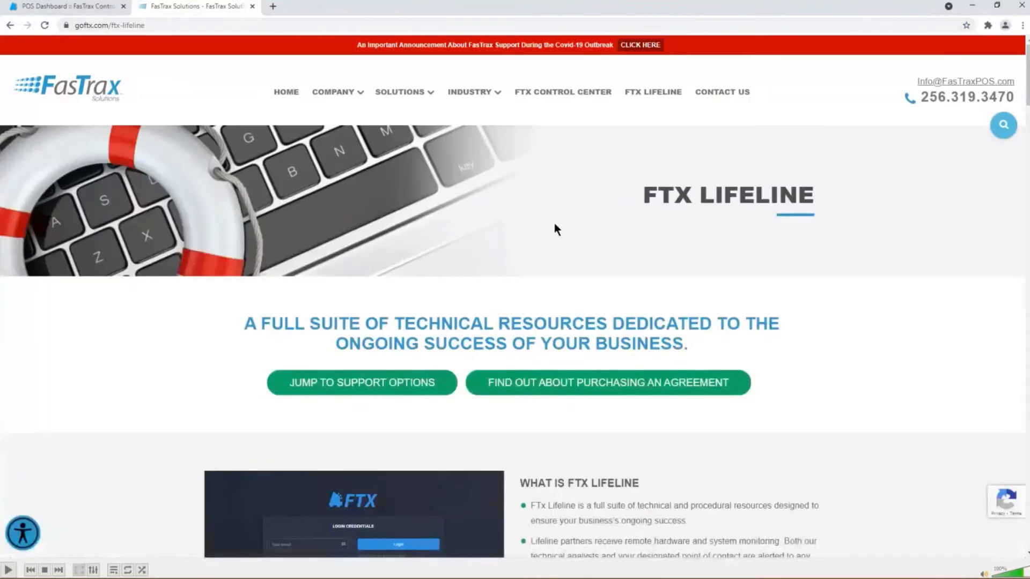
scroll(536, 277, "down", 1)
scroll(536, 277, "down", 7)
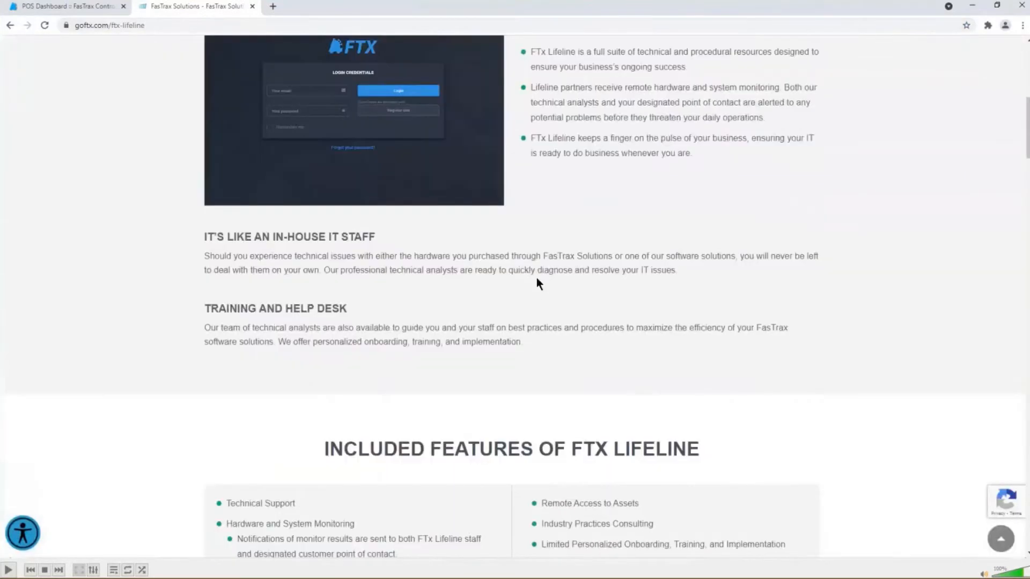
scroll(537, 278, "down", 15)
scroll(537, 279, "down", 1)
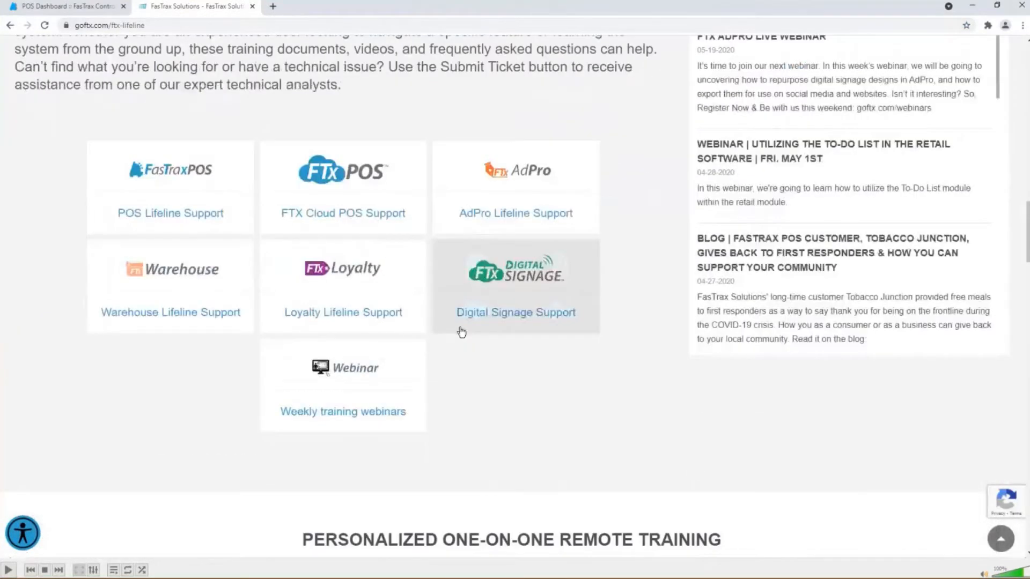
left_click(371, 378)
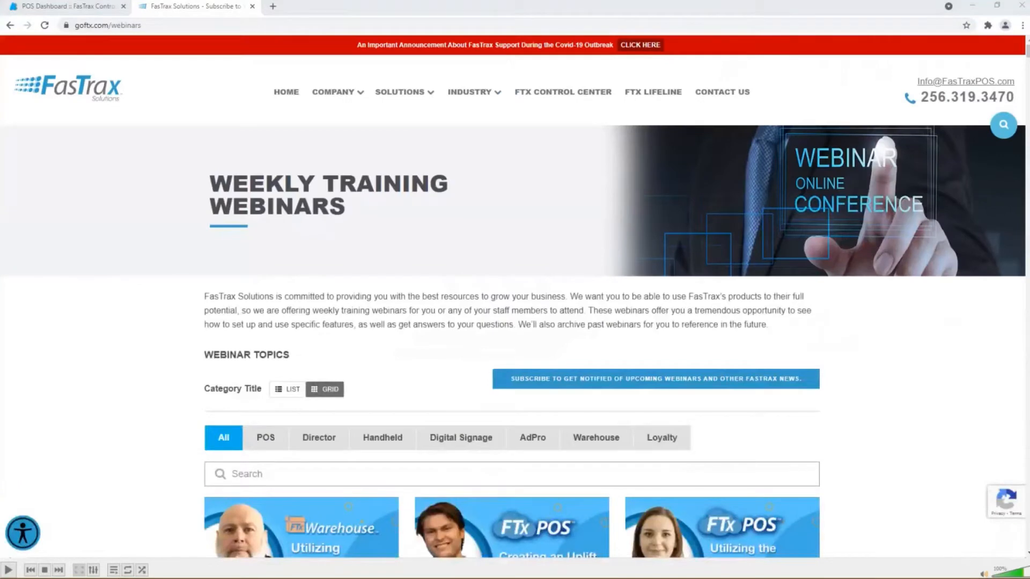
Step: Look through the upcoming and recorded sessions on the weekly training webinars page
scroll(406, 444, "down", 7)
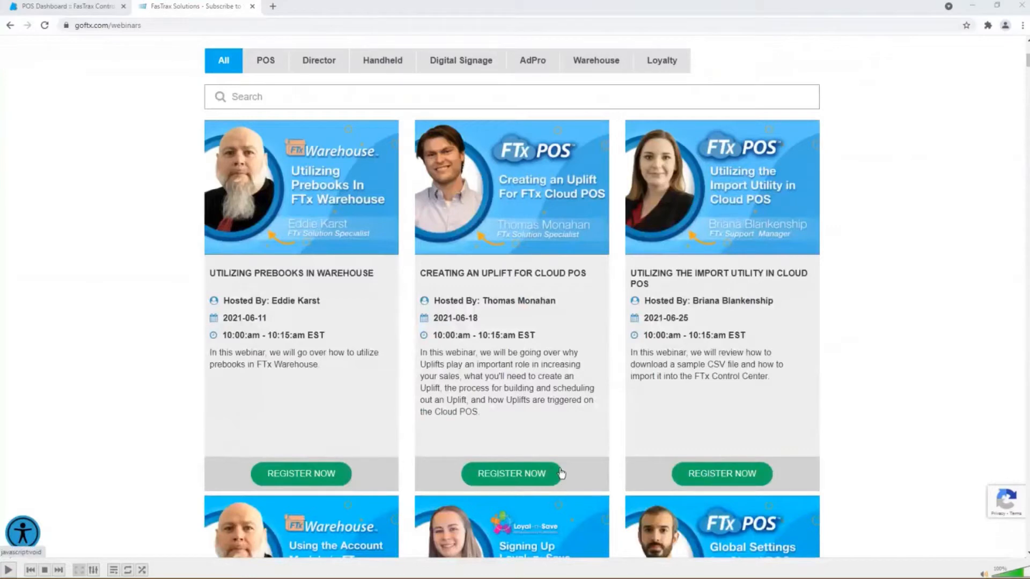
scroll(593, 466, "down", 10)
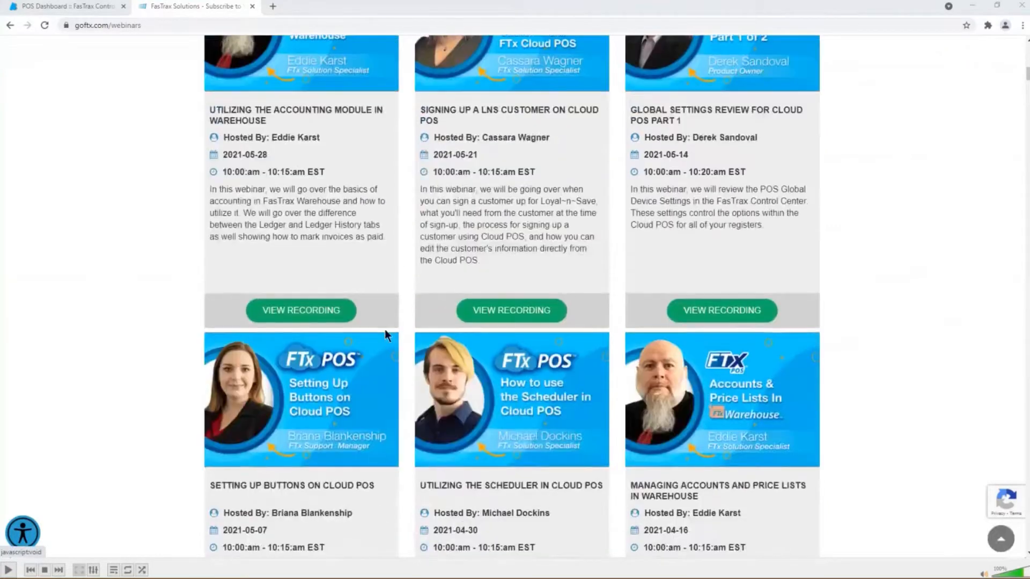
scroll(395, 346, "down", 3)
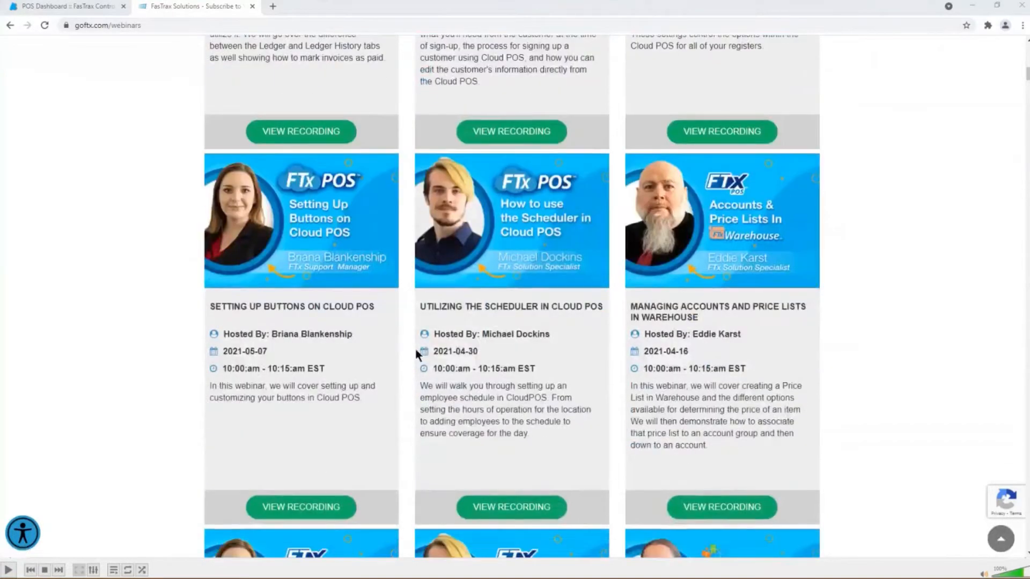
scroll(416, 352, "up", 17)
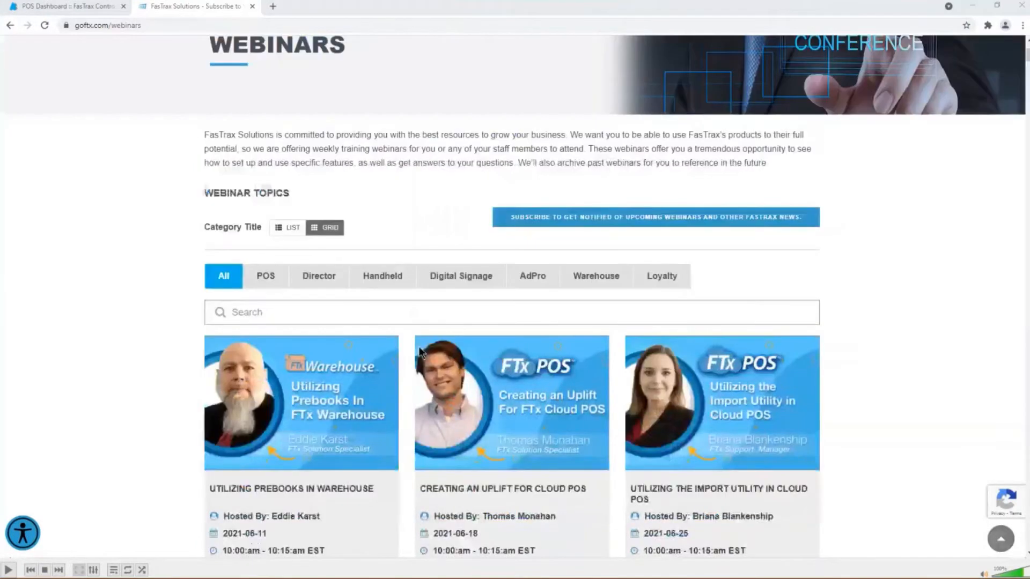
scroll(421, 339, "up", 2)
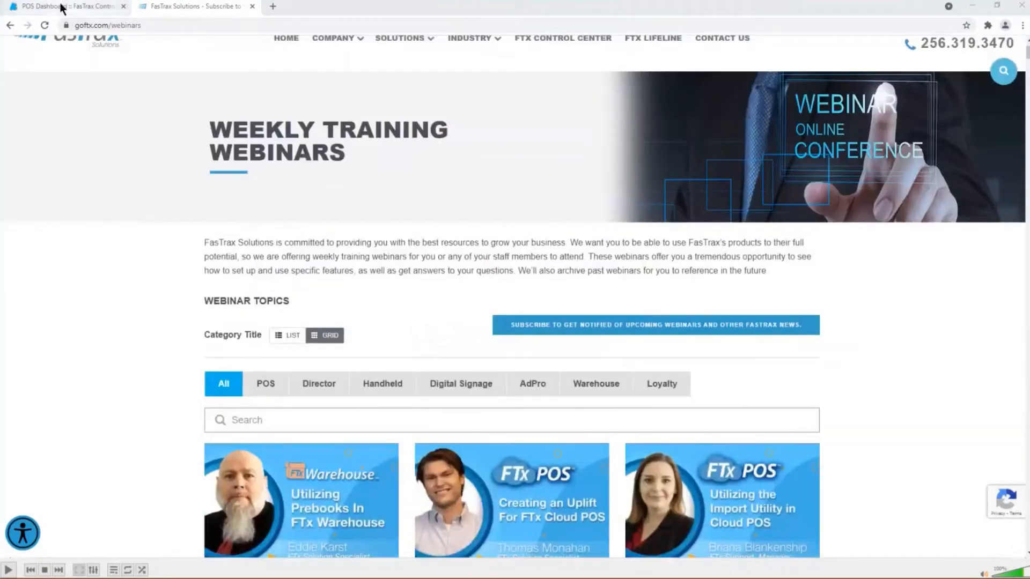
Step: Switch to the FasTrax Control Center and open the Credit Card Setting section of the POS Device Global Settings
left_click(96, 7)
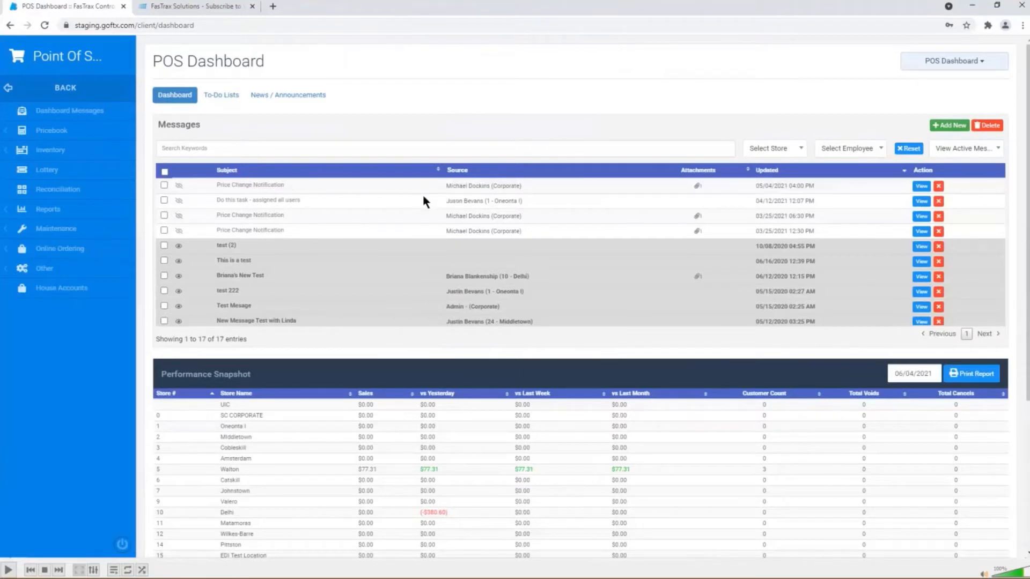
left_click(51, 235)
left_click(61, 290)
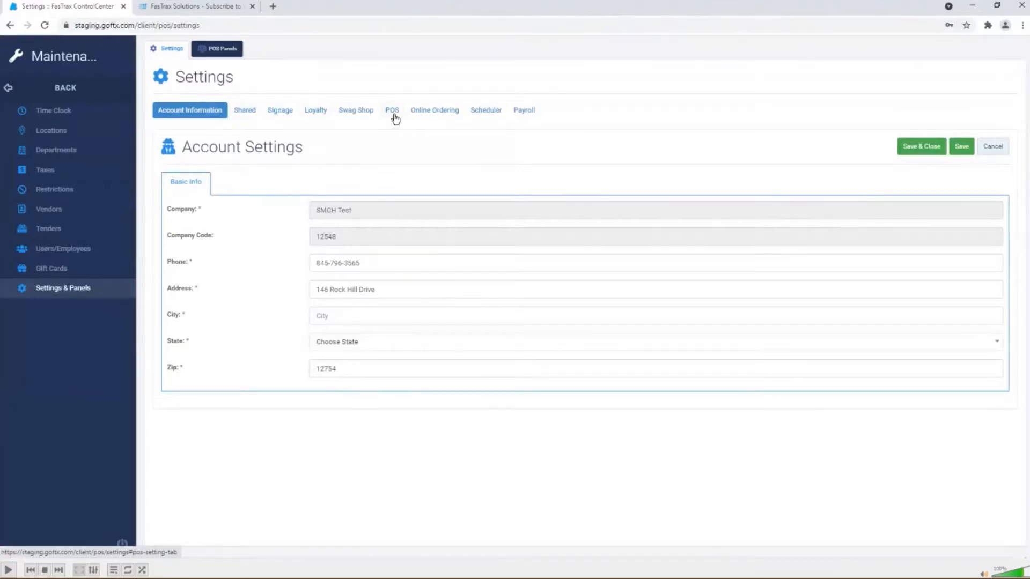
left_click(393, 112)
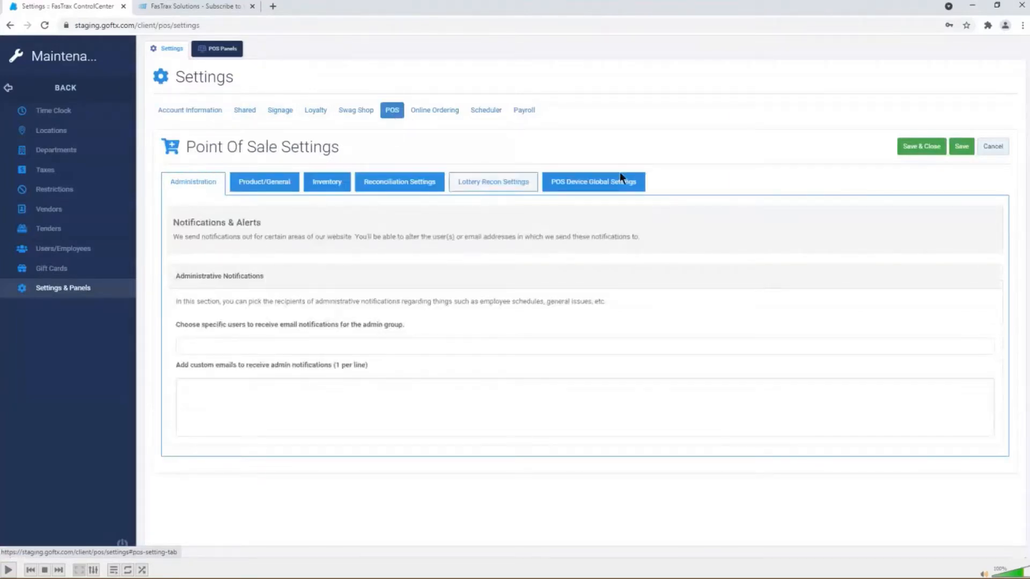
left_click(593, 185)
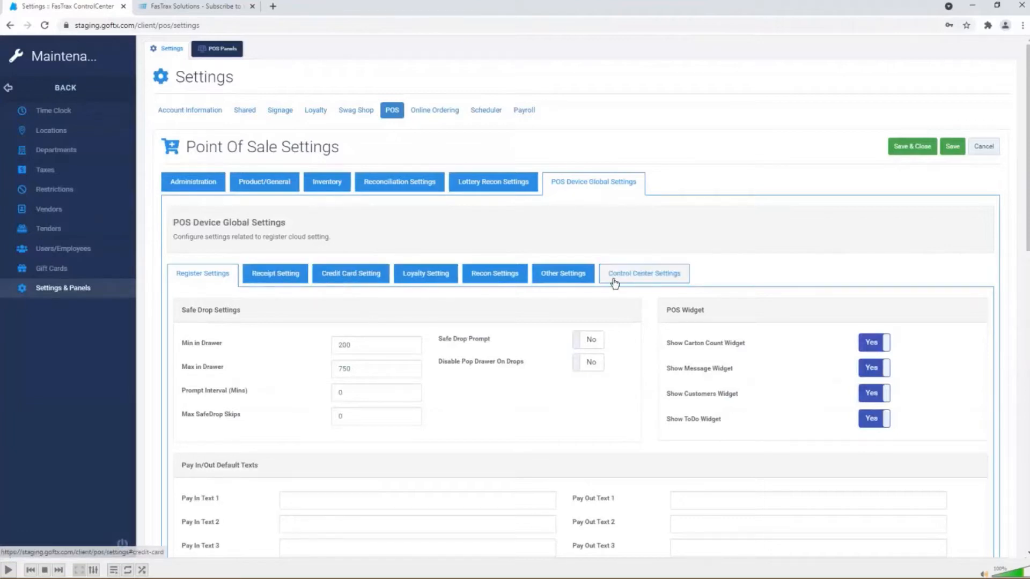
left_click(356, 276)
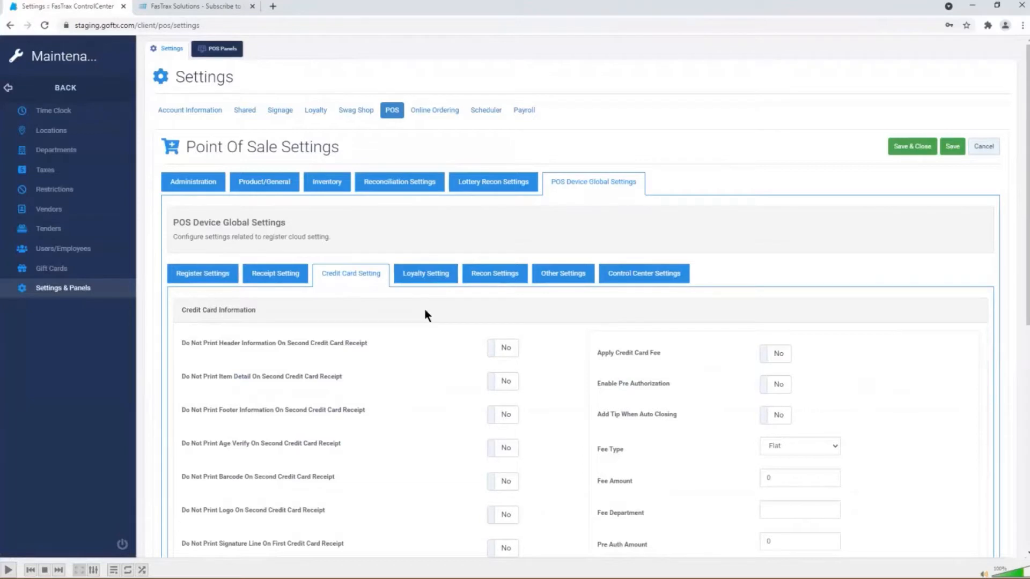
Step: Switch on and back off the options that suppress footer information and age verification on the second credit card receipt
scroll(426, 314, "down", 2)
scroll(430, 317, "up", 2)
scroll(429, 316, "down", 1)
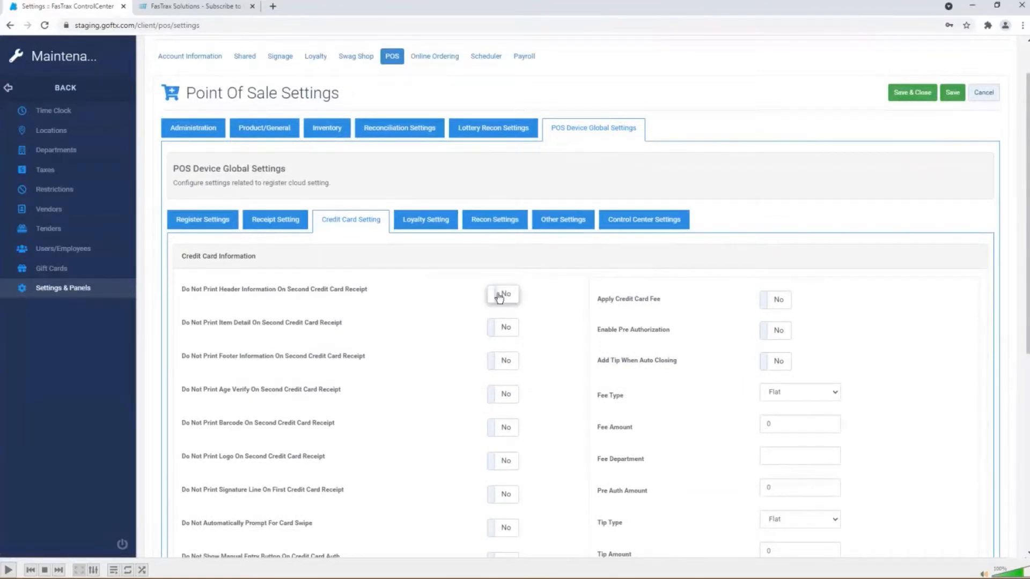
scroll(485, 296, "down", 1)
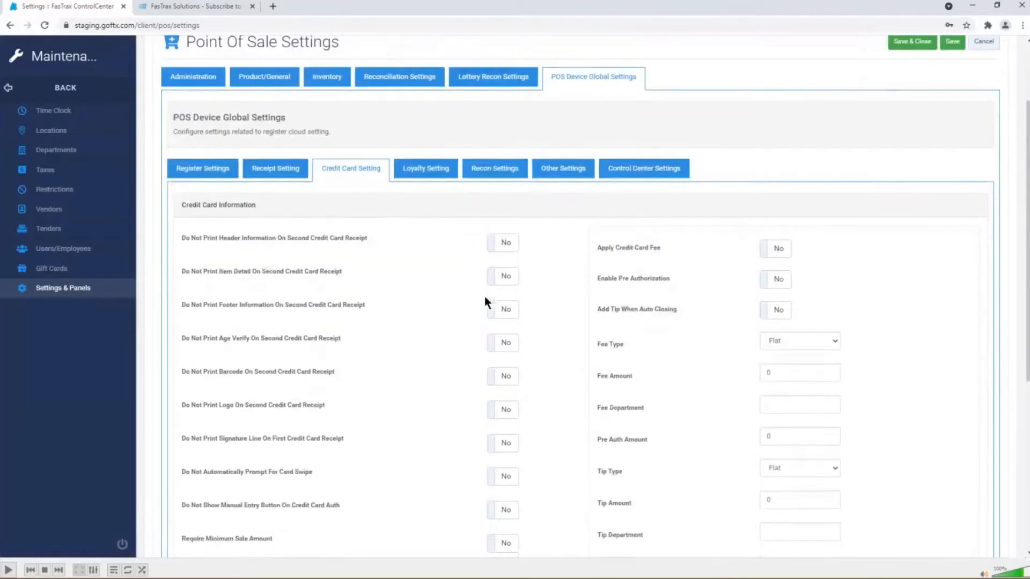
scroll(482, 293, "up", 1)
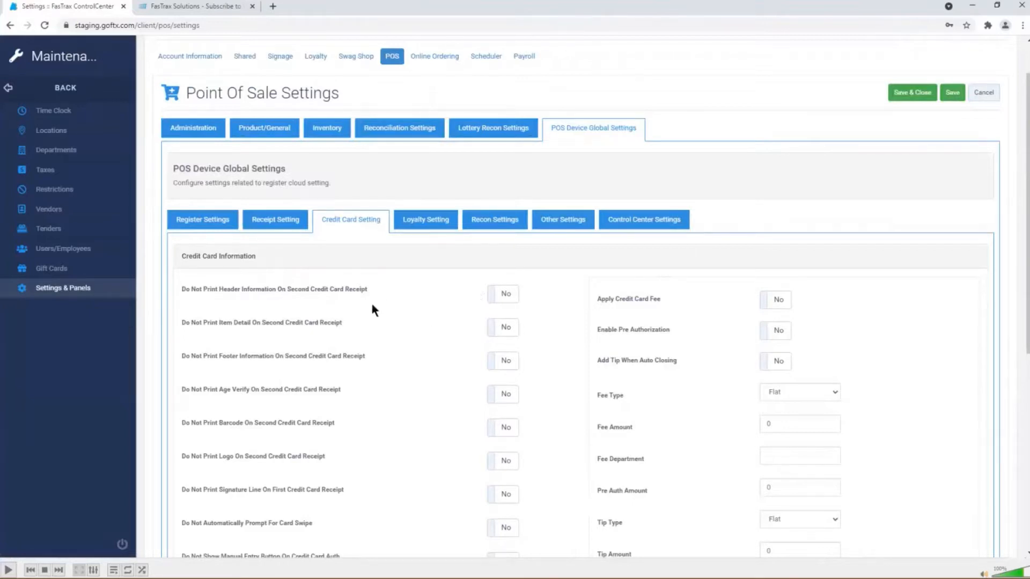
scroll(388, 295, "down", 1)
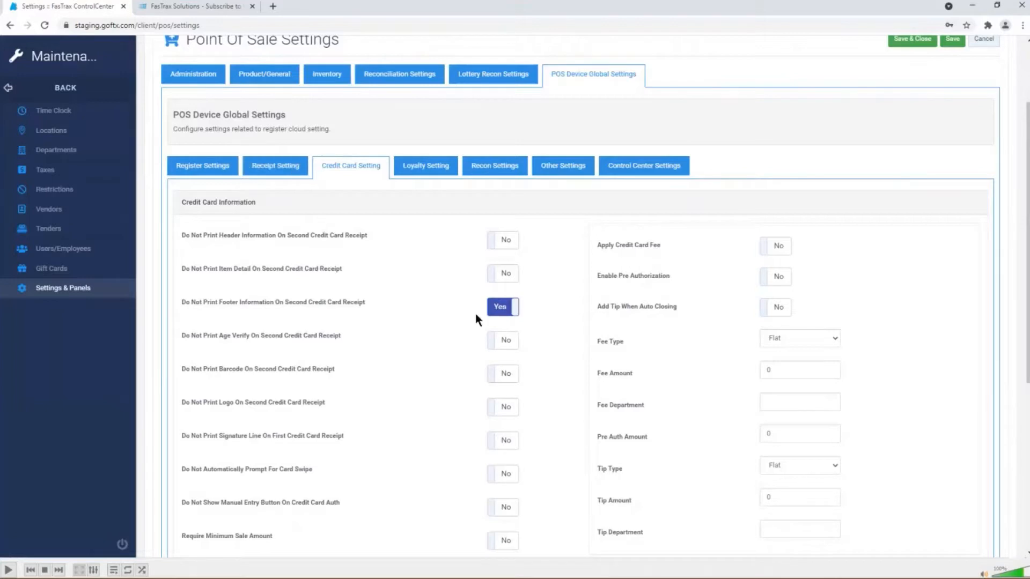
left_click(517, 307)
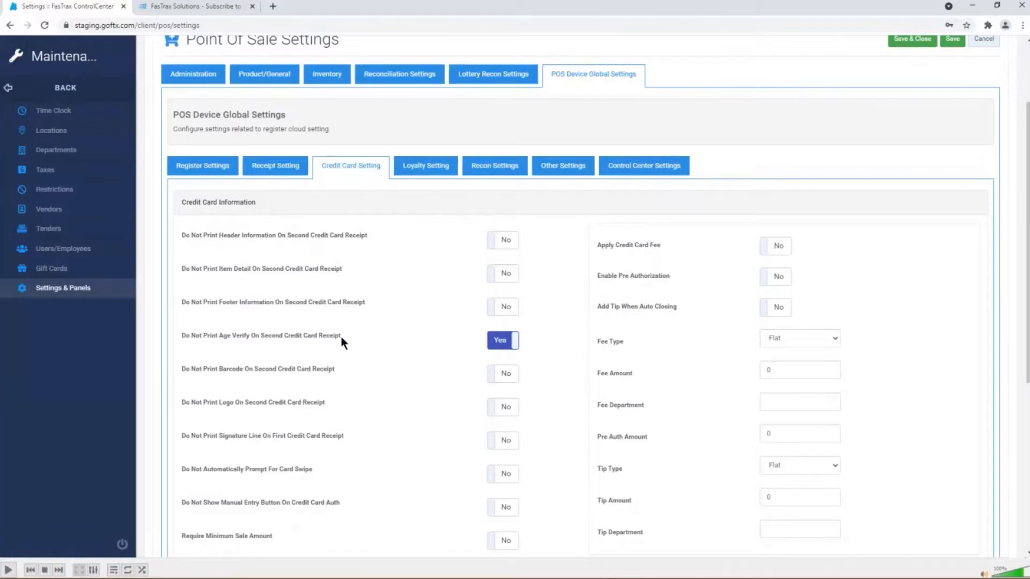
left_click(509, 347)
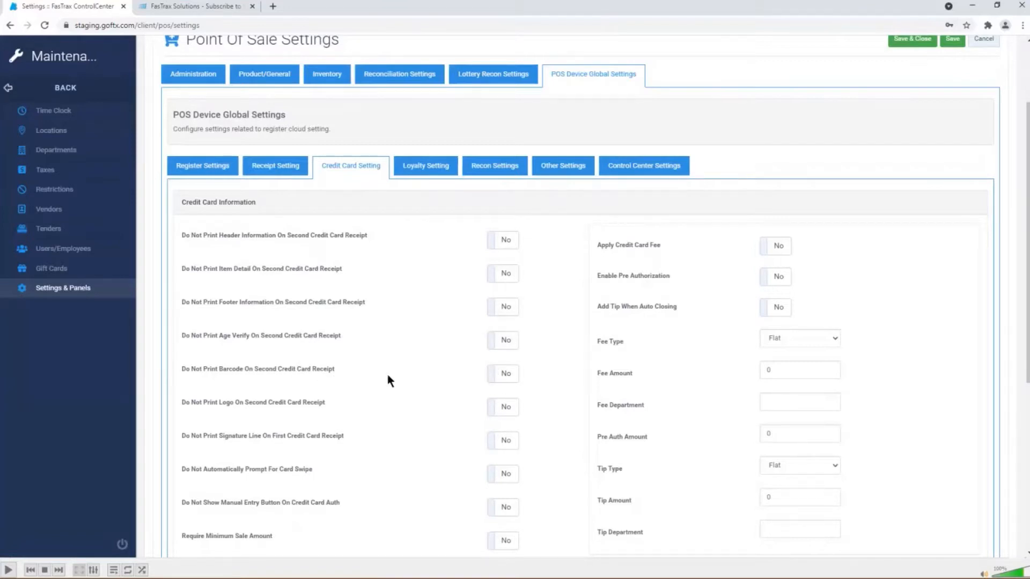
Step: Switch on and back off the options that suppress the second receipt's barcode and the first receipt's signature line
left_click(514, 377)
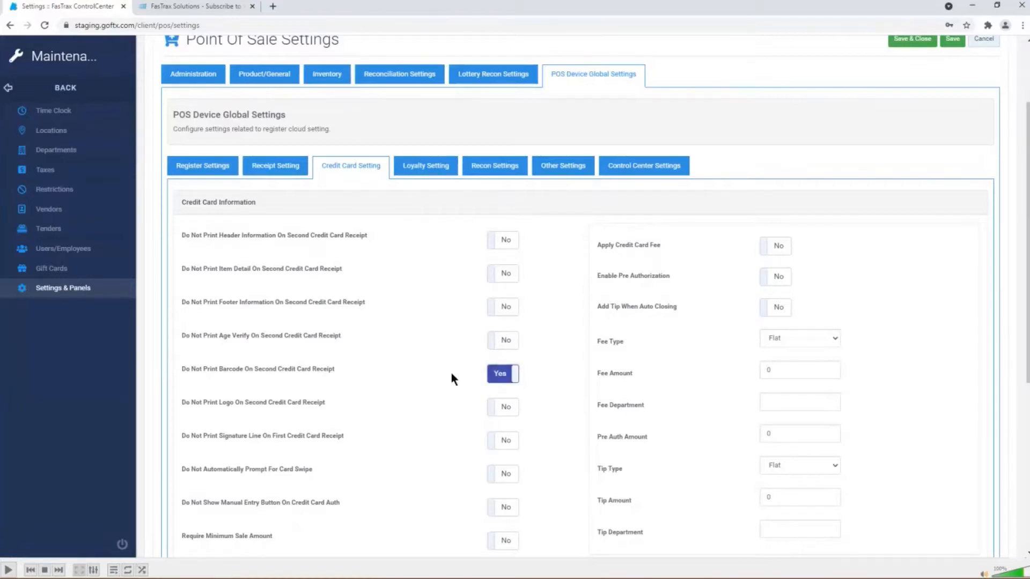
scroll(452, 374, "down", 1)
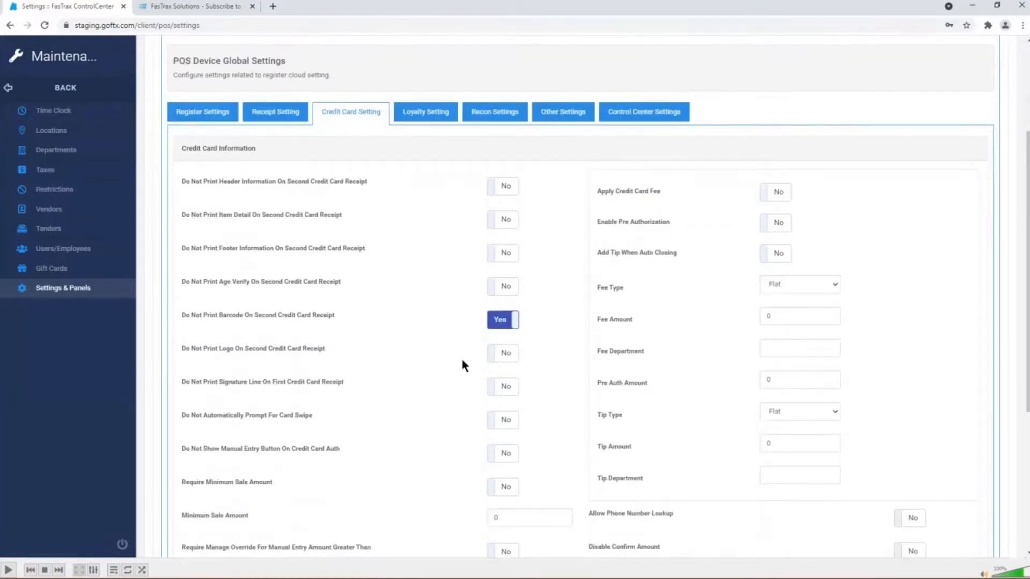
left_click(499, 324)
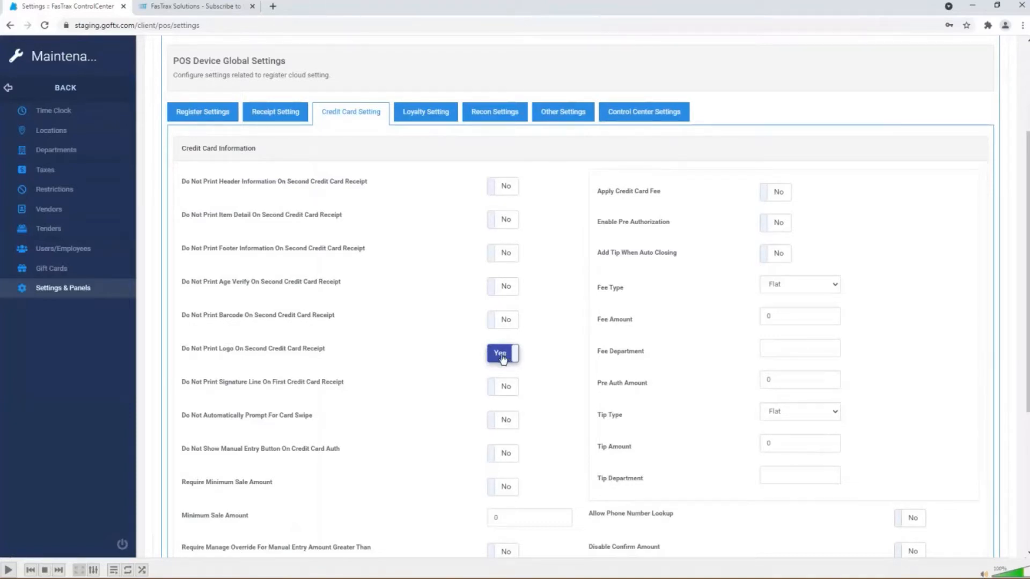
left_click(495, 395)
left_click(505, 395)
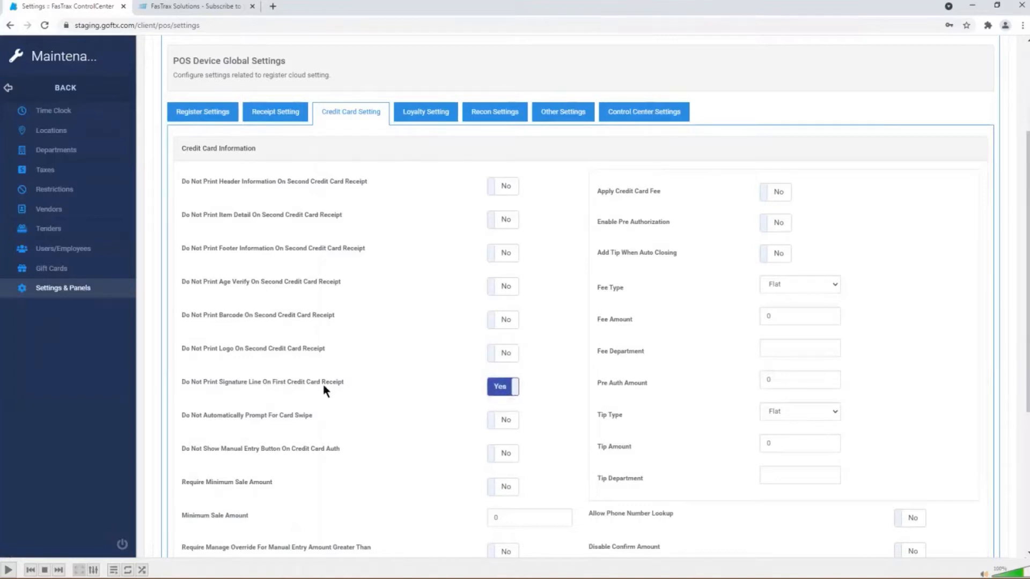
left_click(502, 390)
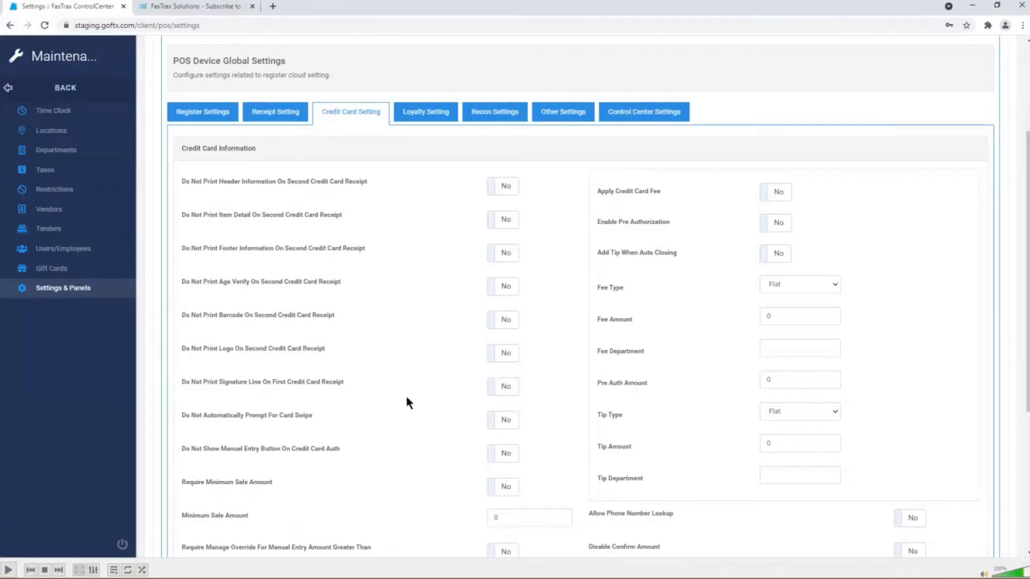
Step: Switch on and back off the options that disable the automatic card swipe prompt and hide the manual entry button on credit card auth
scroll(402, 397, "down", 1)
scroll(354, 381, "down", 1)
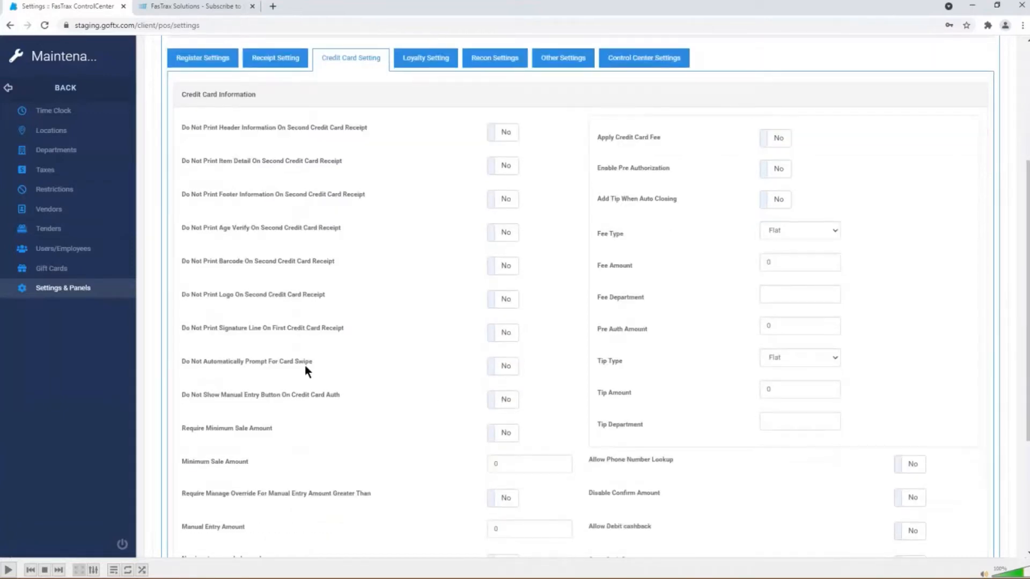
left_click(507, 368)
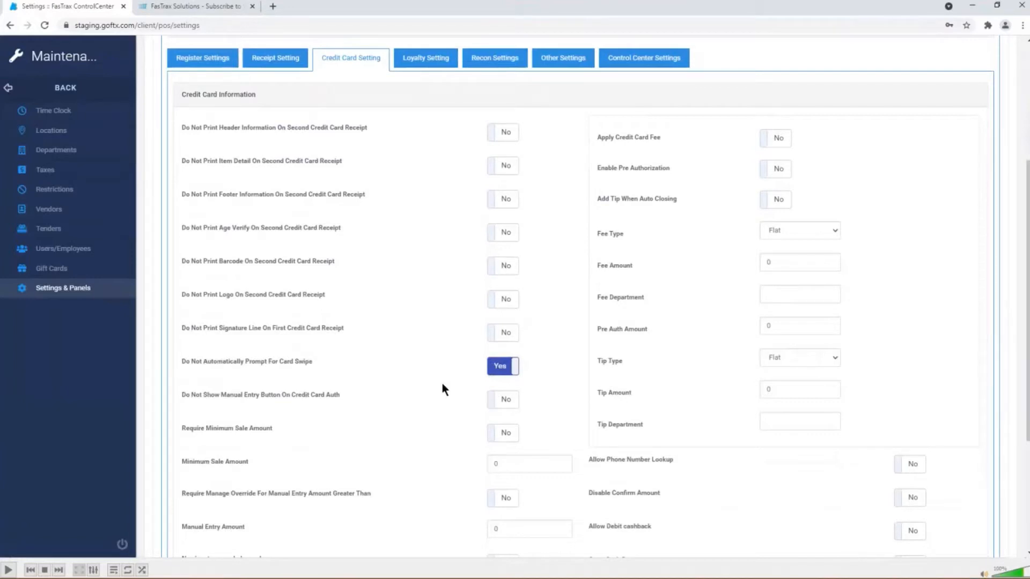
left_click(506, 372)
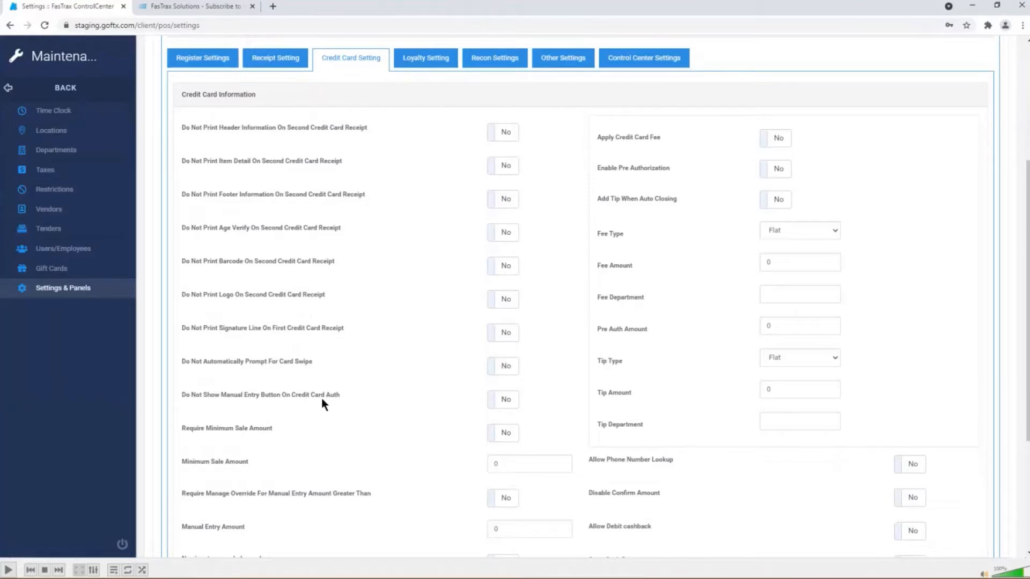
left_click(508, 404)
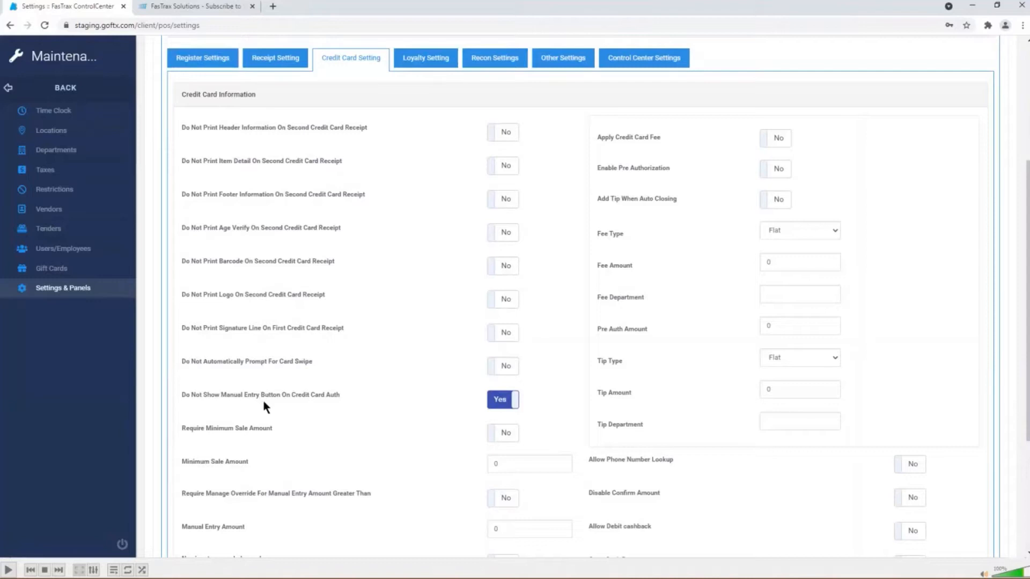
left_click(513, 398)
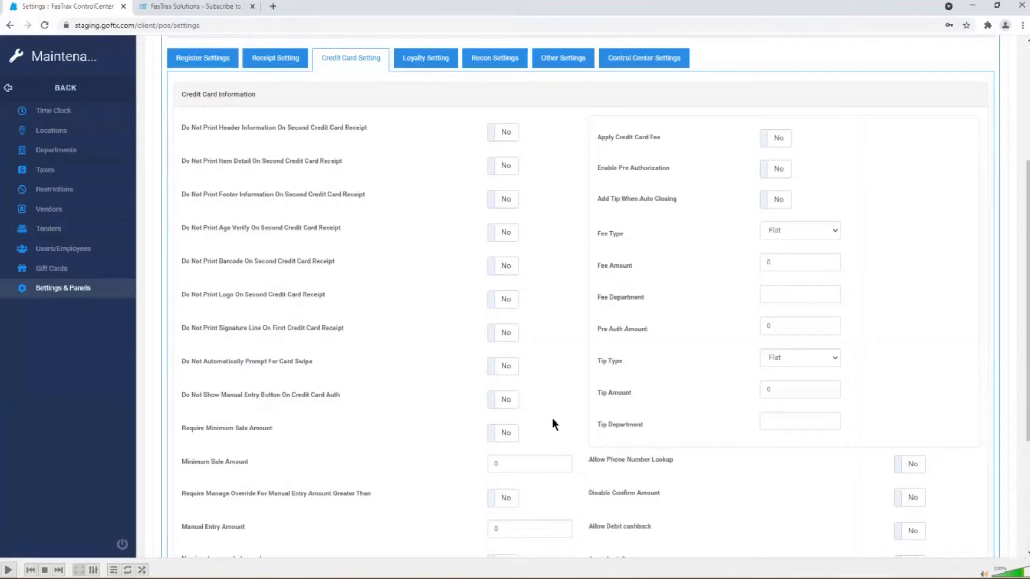
Step: Turn on Require Minimum Sale Amount and set the minimum sale amount to 15
scroll(444, 404, "down", 2)
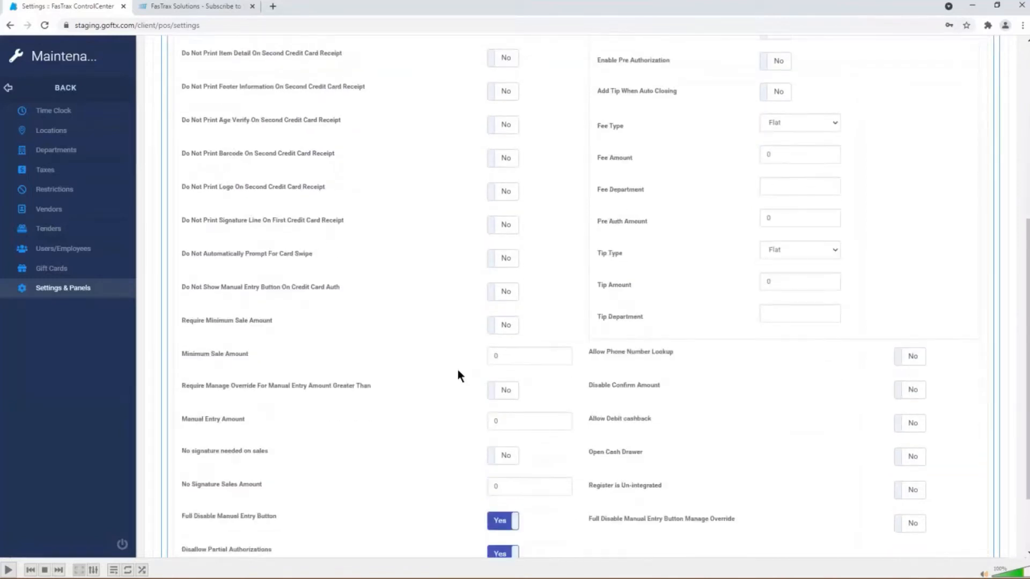
left_click(503, 328)
left_click(514, 353)
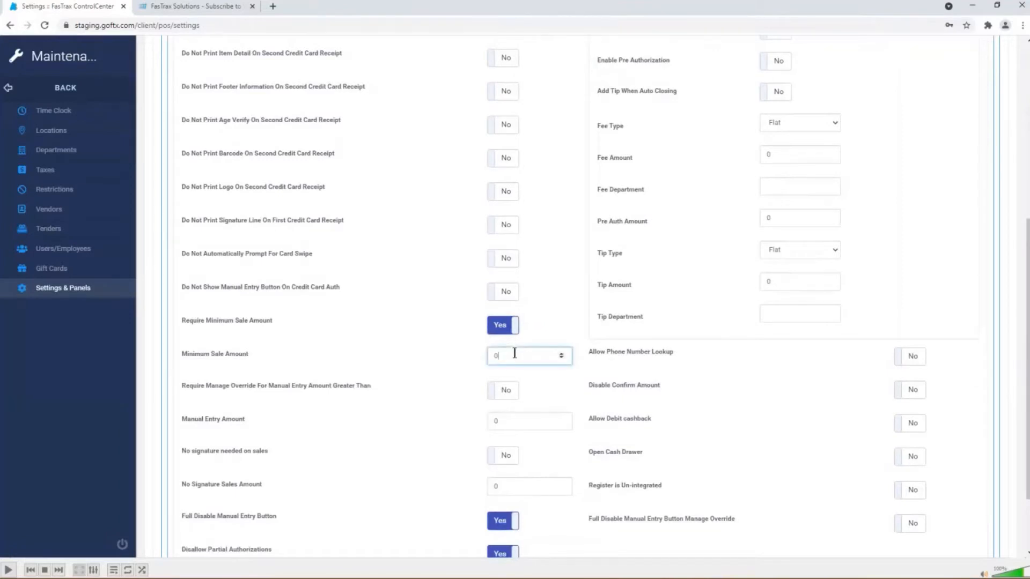
double_click(506, 354)
key("BackSpace")
type("15")
Step: Reset the minimum sale amount to 0 and turn Require Minimum Sale Amount off
left_click_drag(510, 357, 492, 359)
left_click(513, 354)
left_click_drag(505, 357, 487, 359)
left_click(506, 329)
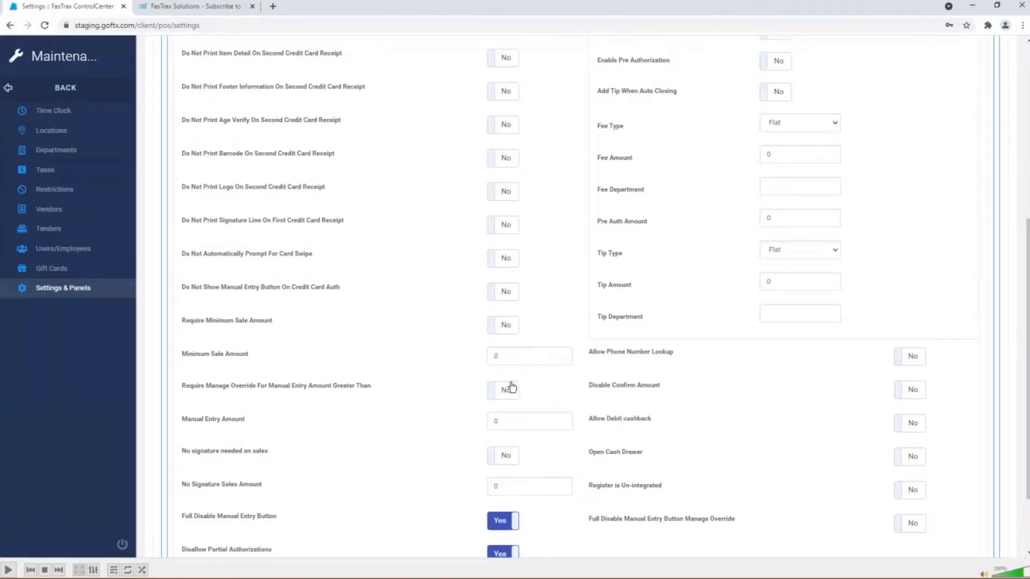
Step: Switch Require Manage Override For Manual Entry Amount Greater Than on and back off, selecting the manual entry amount in between
scroll(522, 388, "down", 1)
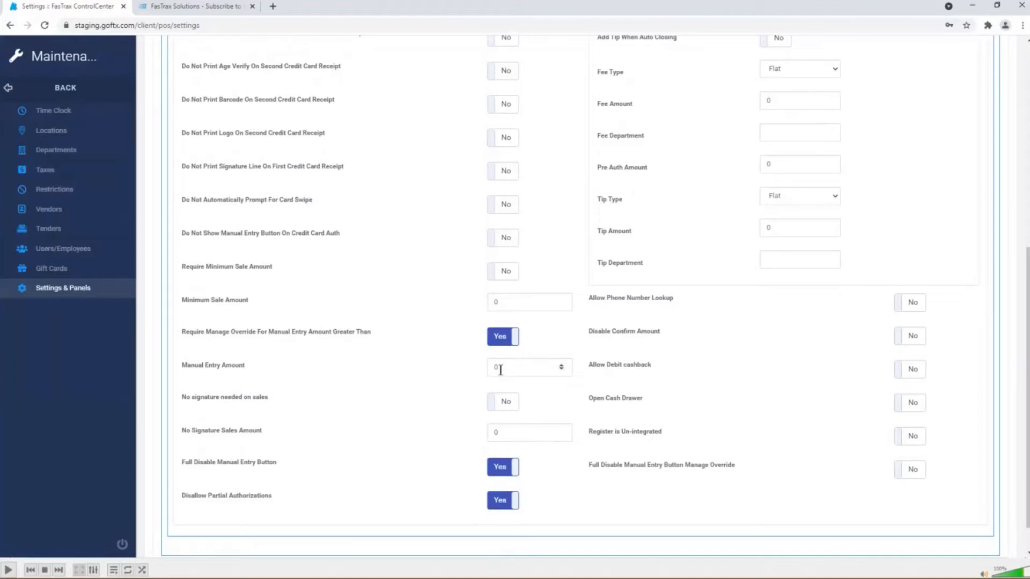
left_click_drag(500, 370, 480, 372)
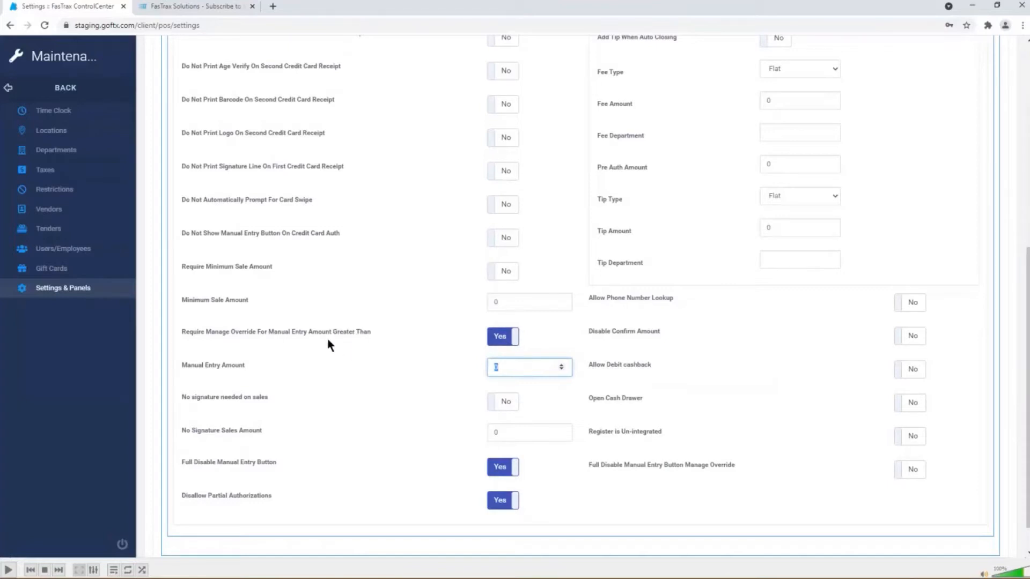
left_click(502, 345)
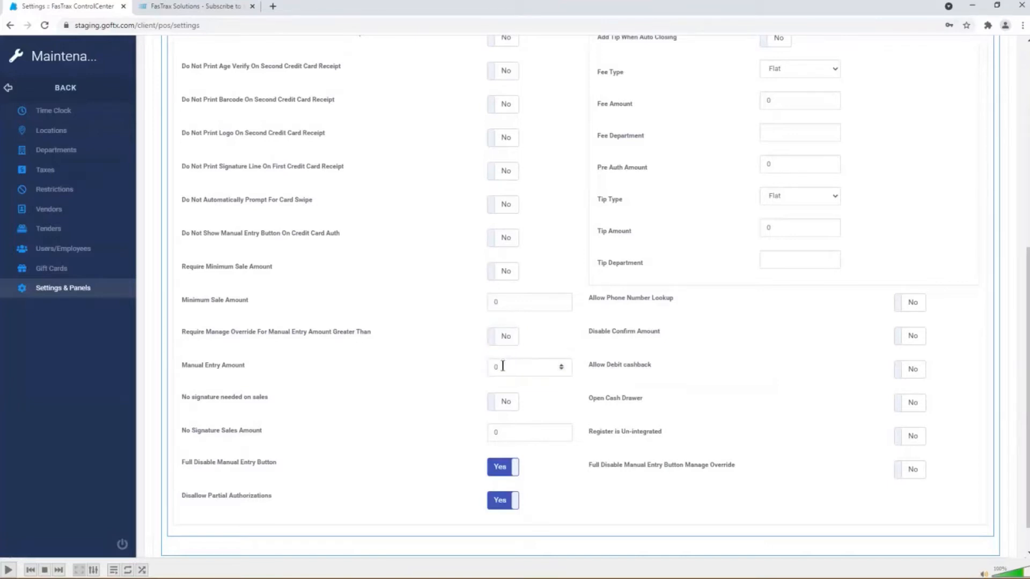
Step: Switch No signature needed on sales on and back off, and select the existing No Signature Sales Amount
left_click(505, 406)
left_click(501, 405)
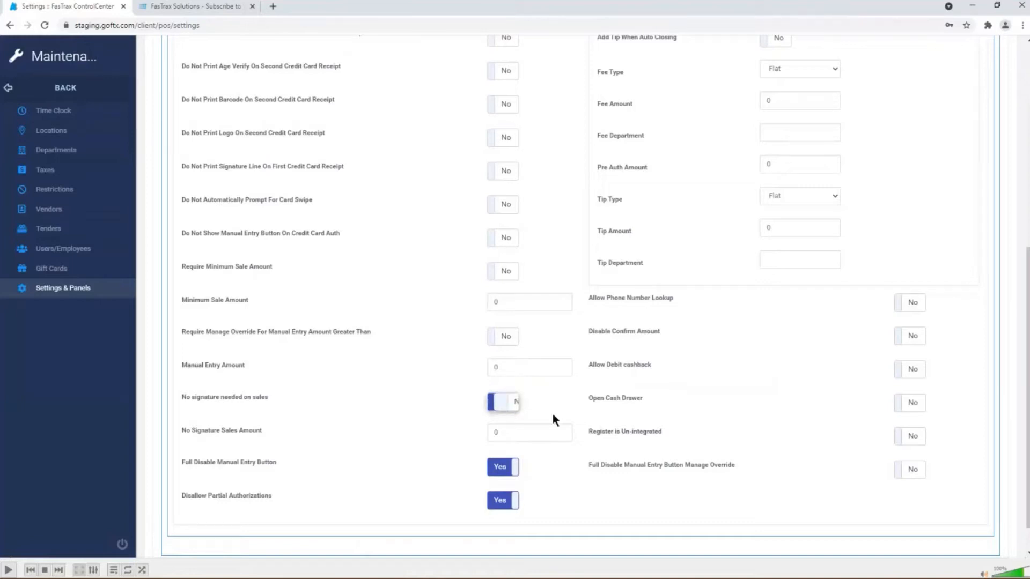
left_click(517, 432)
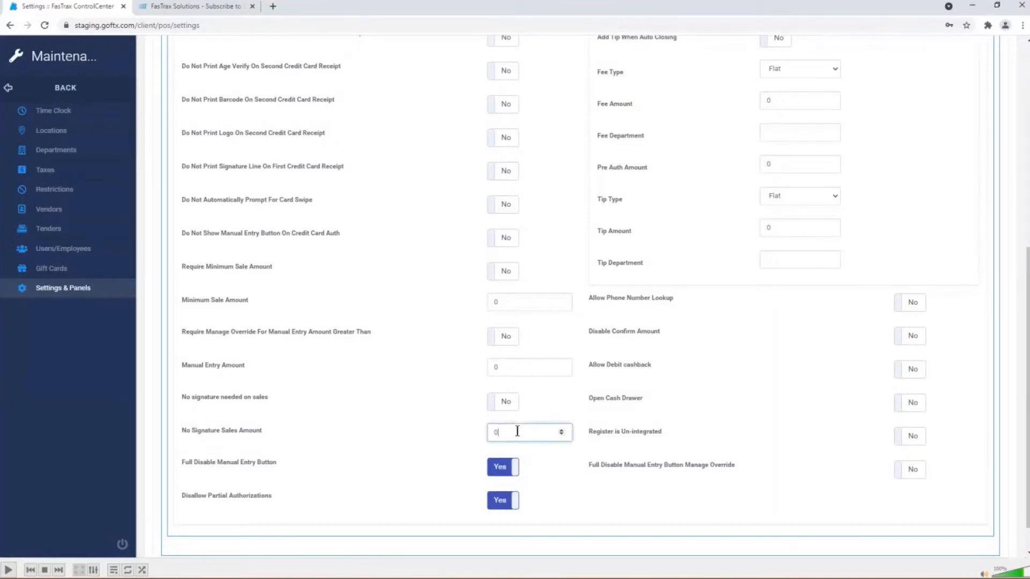
left_click_drag(517, 432, 484, 432)
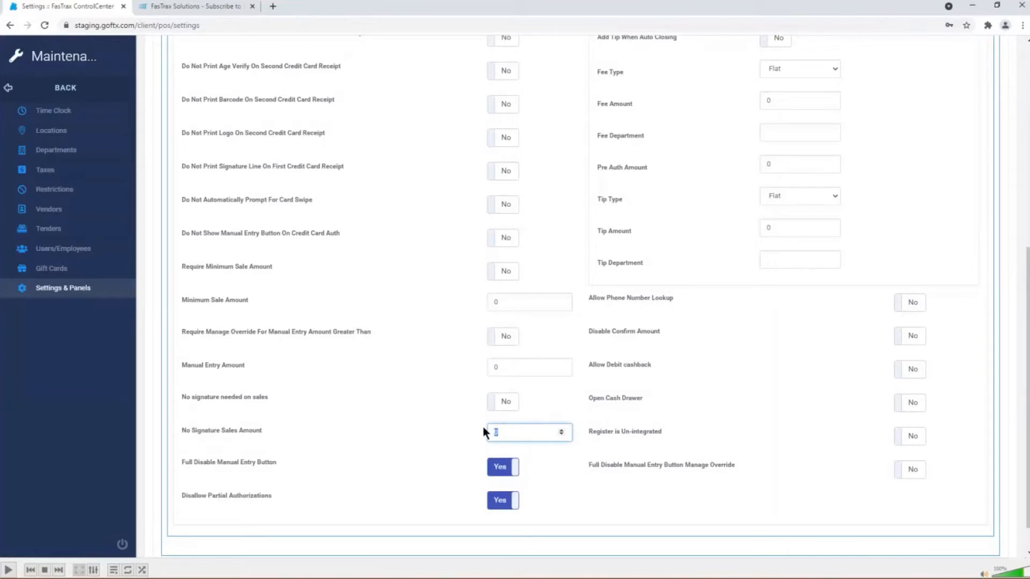
Step: Turn on No signature needed on sales and set the No Signature Sales Amount to 20
left_click(506, 407)
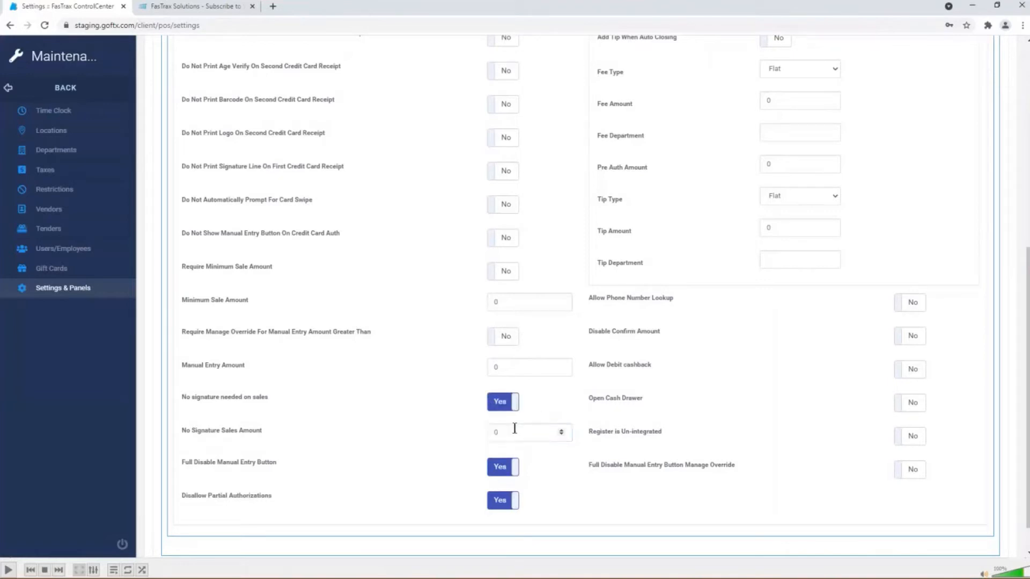
left_click_drag(502, 431, 492, 433)
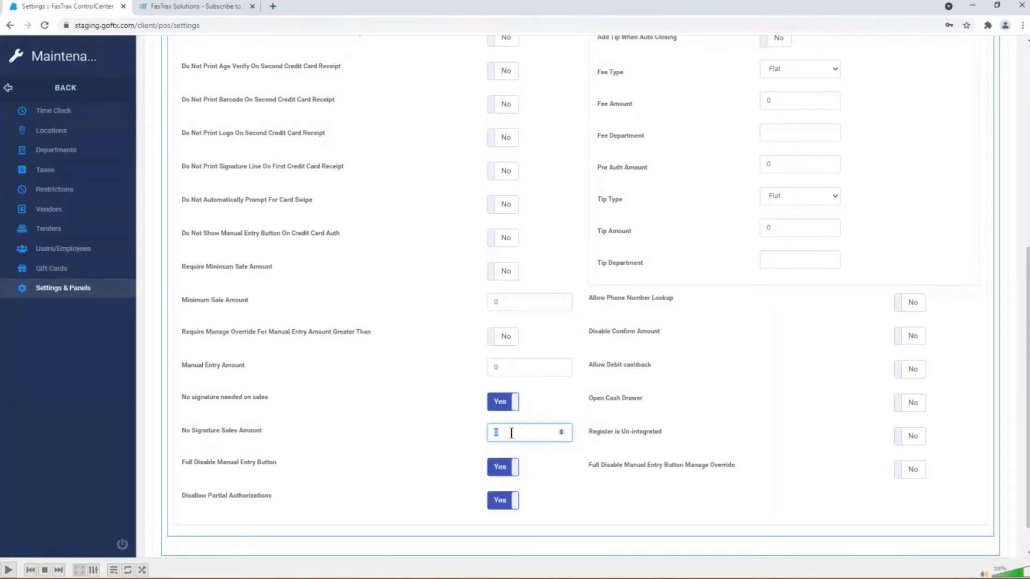
type("20")
Step: Turn No signature needed on sales off and reset the No Signature Sales Amount to 0
left_click(504, 409)
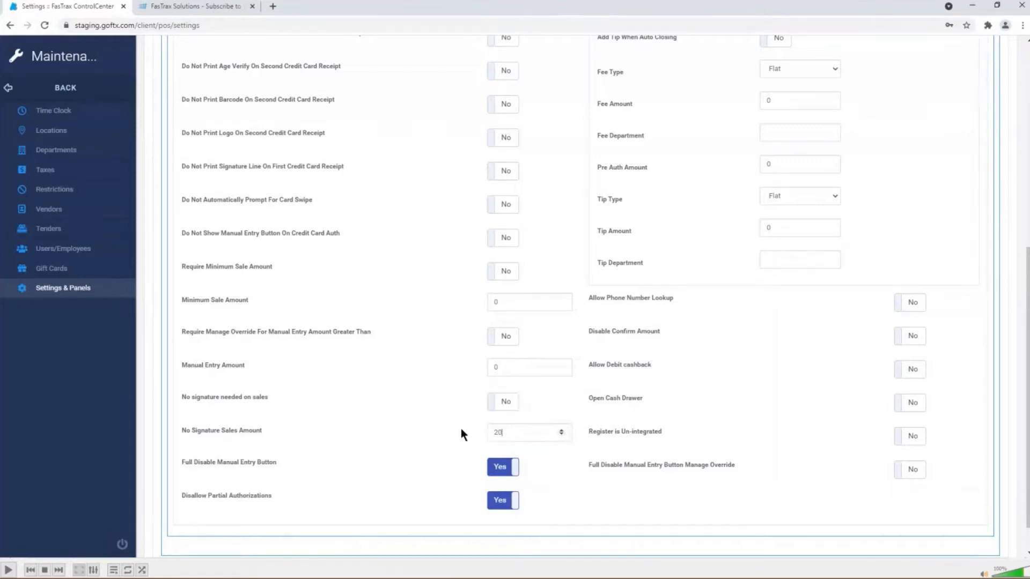
key("Tab")
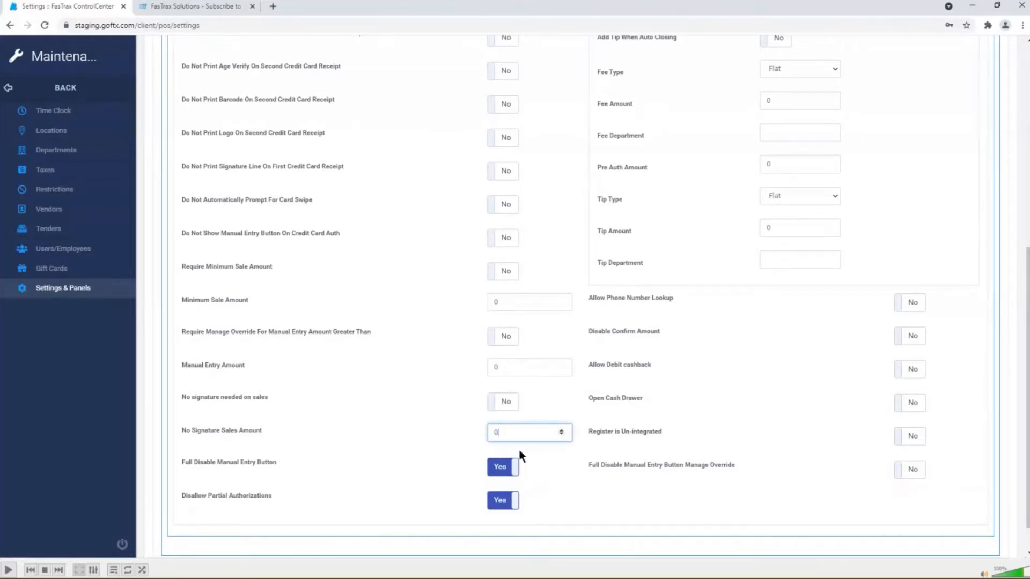
type("0")
Step: Turn off Full Disable Manual Entry Button and Disallow Partial Authorizations
scroll(532, 479, "down", 1)
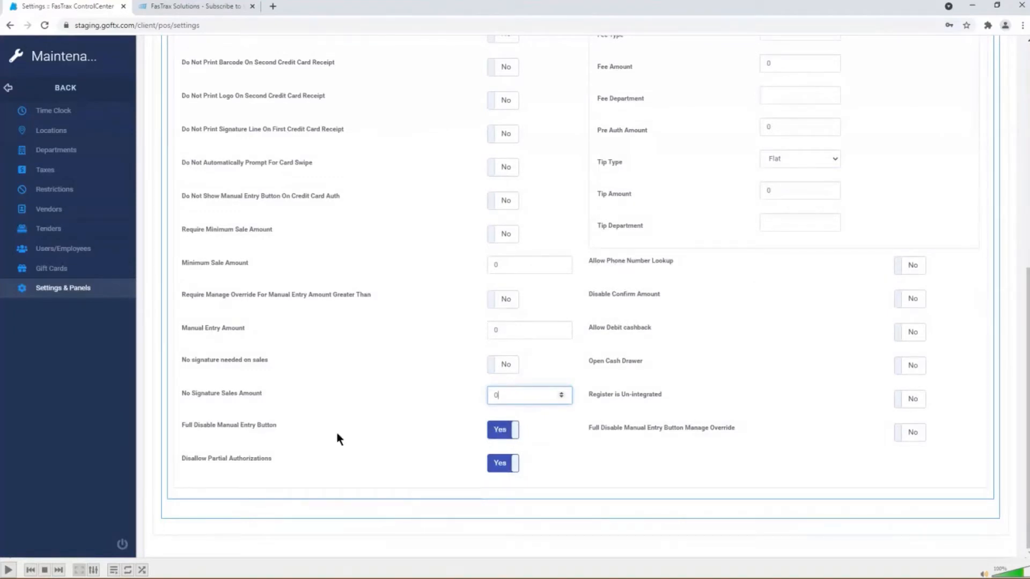
left_click(502, 432)
left_click(518, 469)
left_click(516, 465)
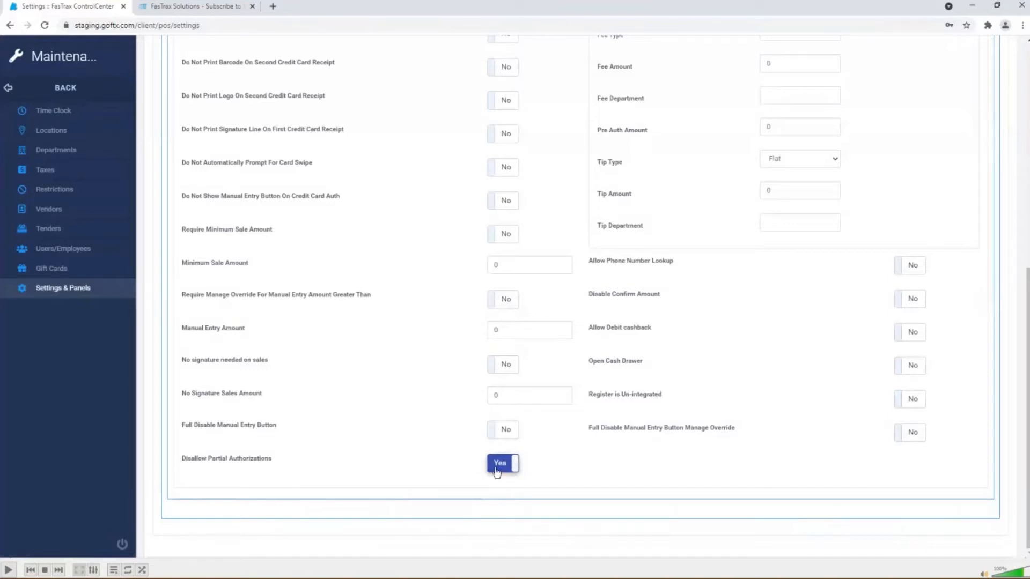
left_click(502, 468)
left_click(512, 464)
left_click(500, 471)
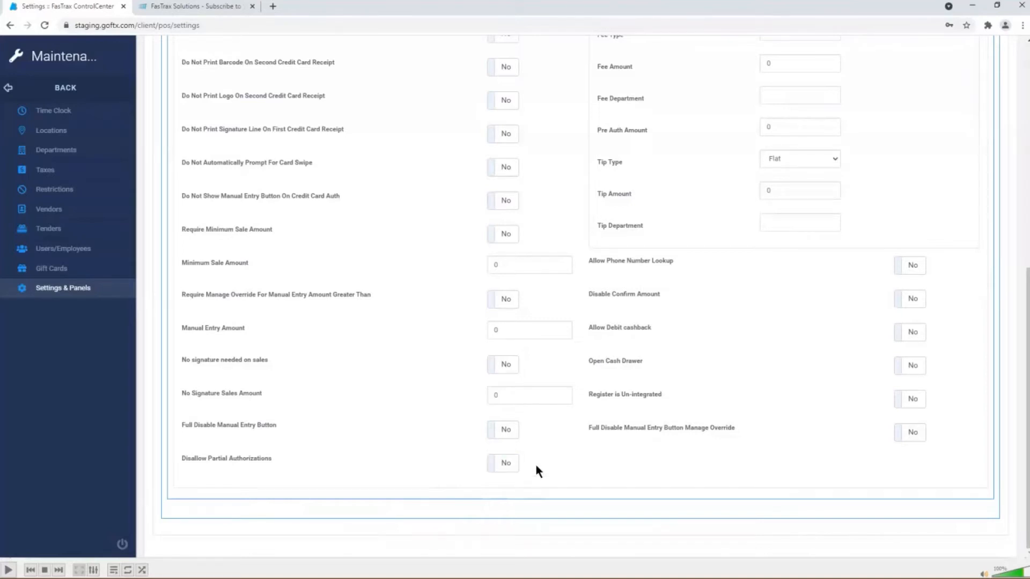
Step: Turn on Apply Credit Card Fee and define the fee as Percent with an amount of 5
scroll(539, 464, "up", 5)
scroll(560, 445, "up", 2)
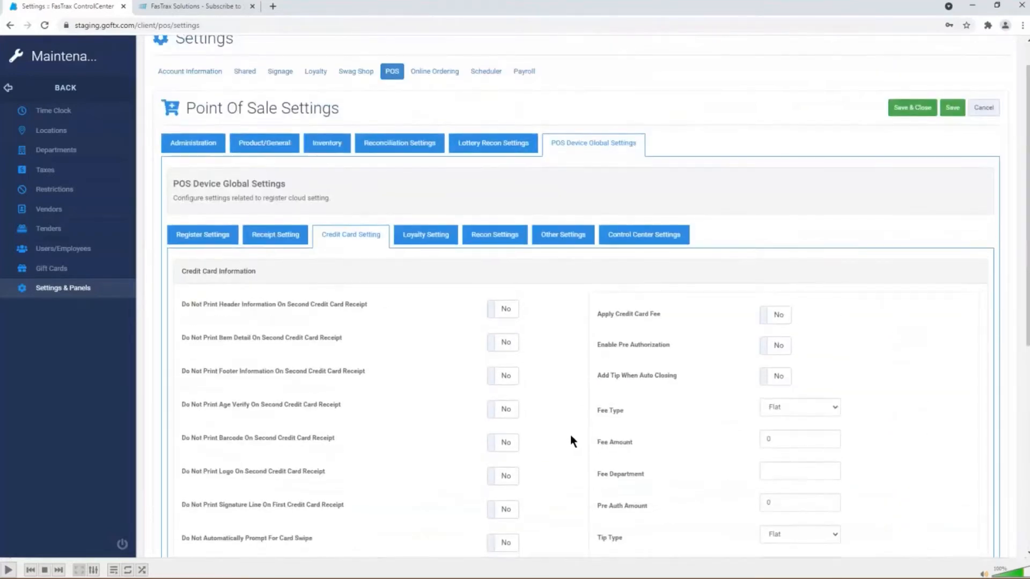
scroll(590, 365, "down", 2)
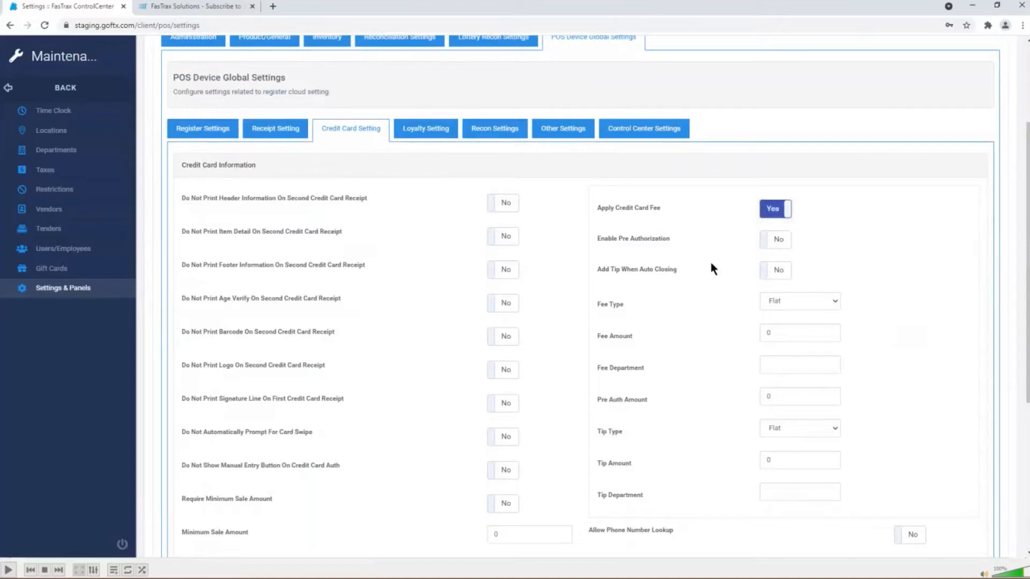
double_click(773, 334)
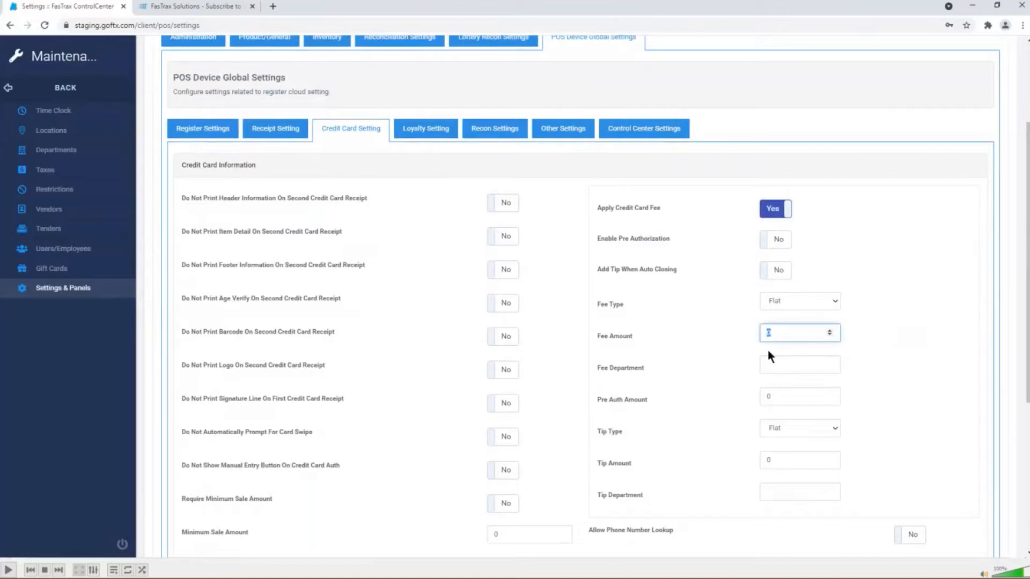
left_click(837, 304)
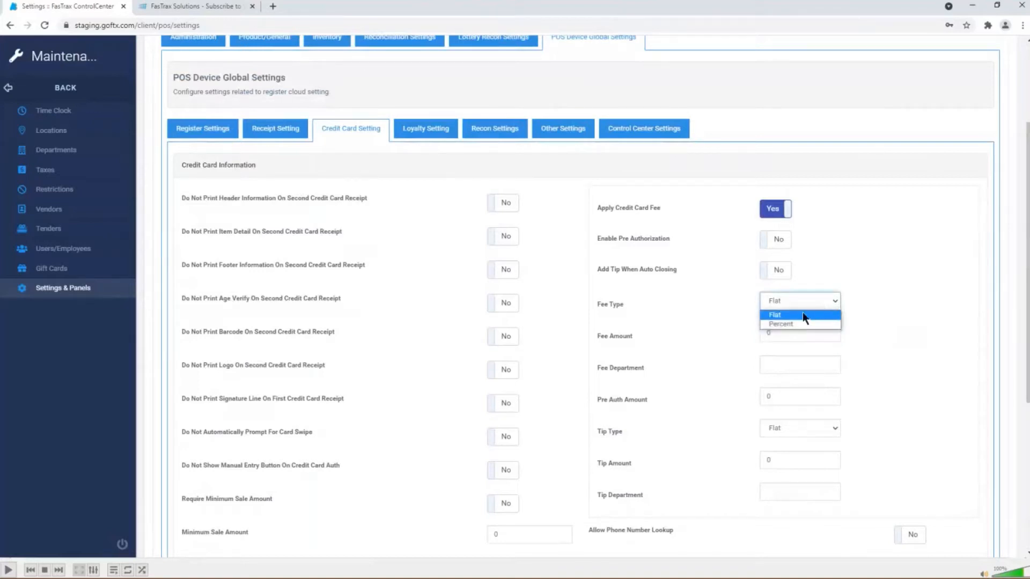
left_click(793, 325)
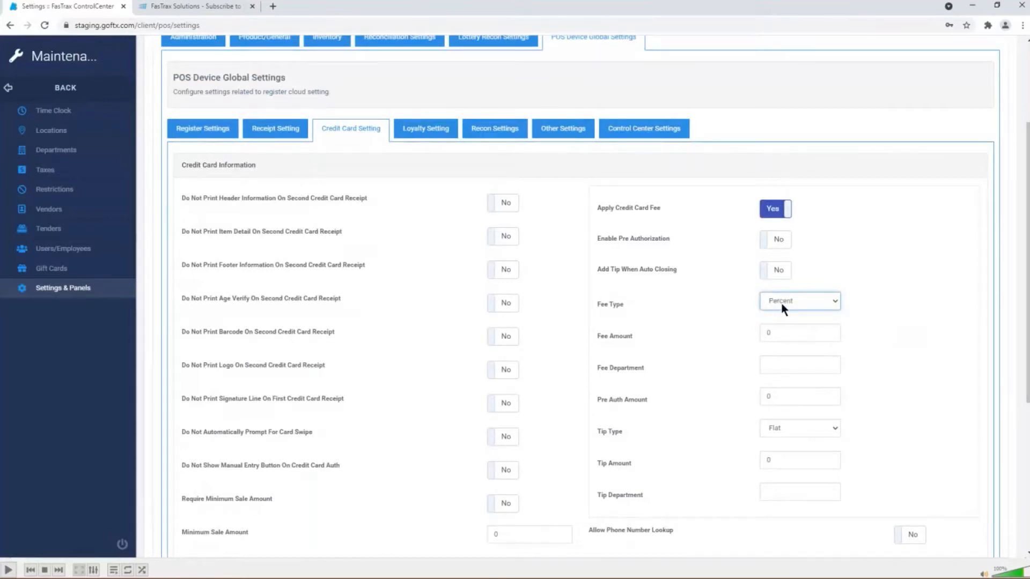
key("Tab")
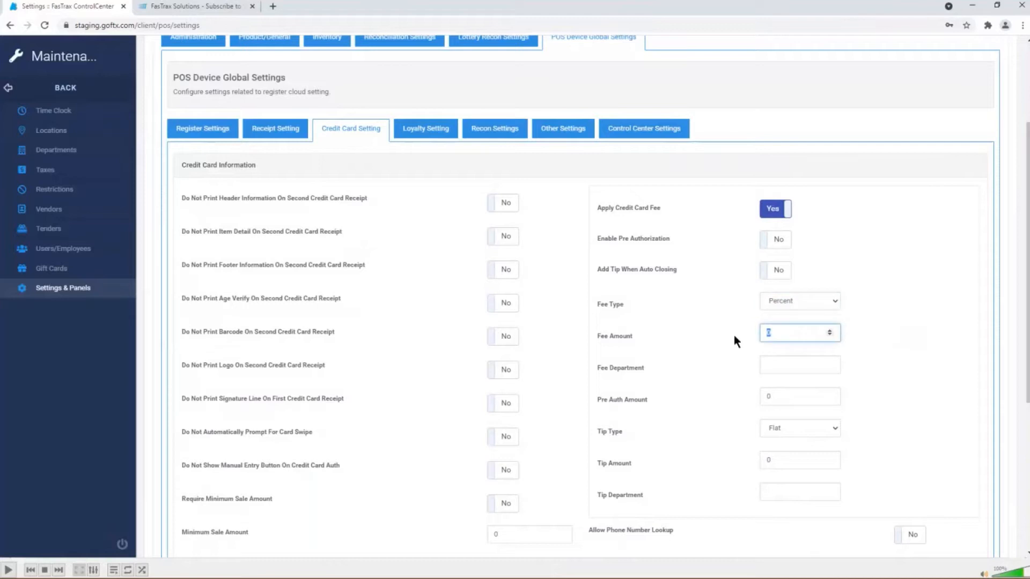
type("5")
Step: Change the credit card fee type to Flat and clear the fee amount
left_click(793, 304)
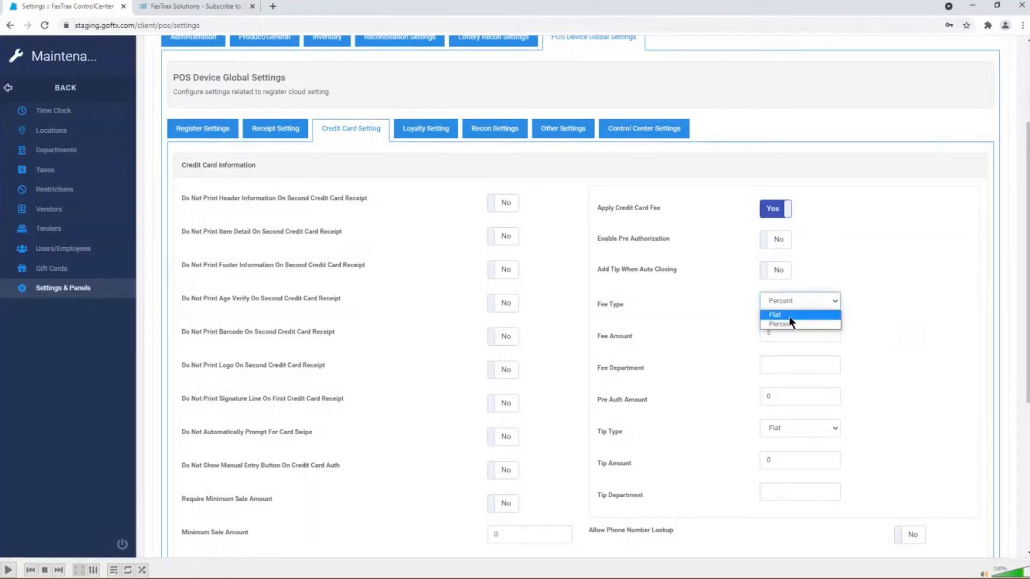
left_click(789, 316)
double_click(786, 332)
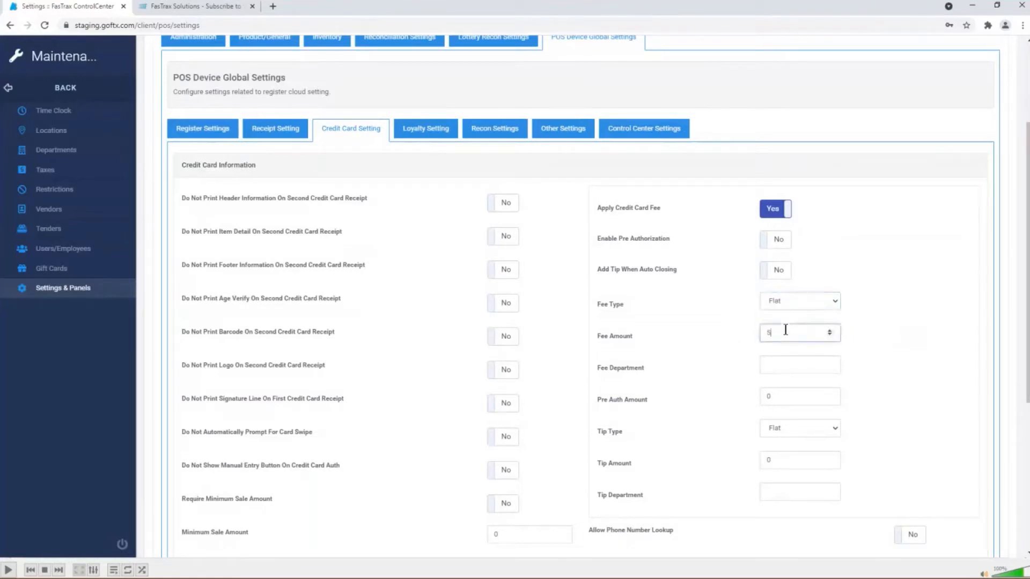
left_click(801, 331)
Step: Go through the fee department, pre auth amount, tip amount and tip department fields, keeping the tip type at Flat
left_click(795, 365)
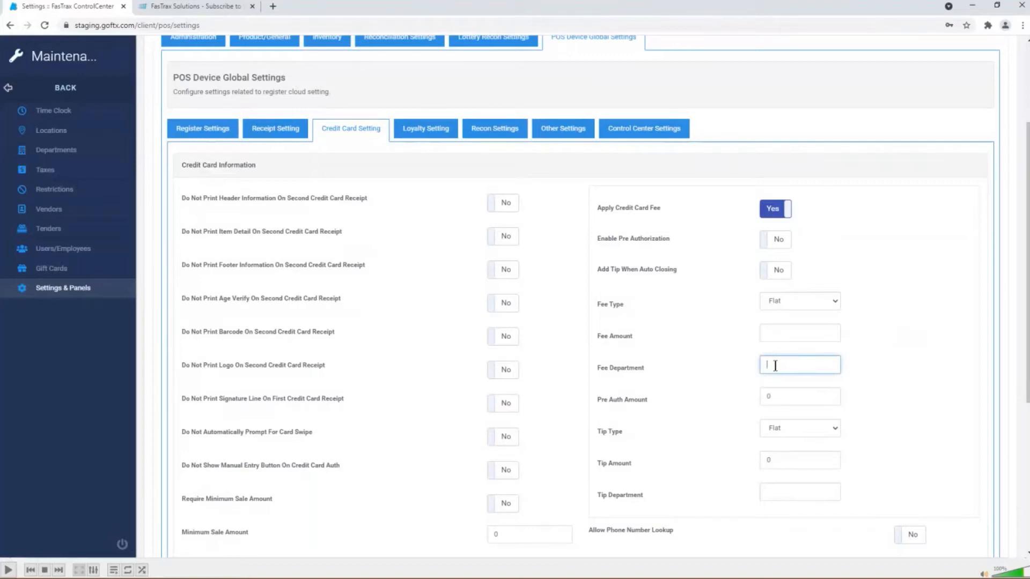
scroll(787, 370, "down", 1)
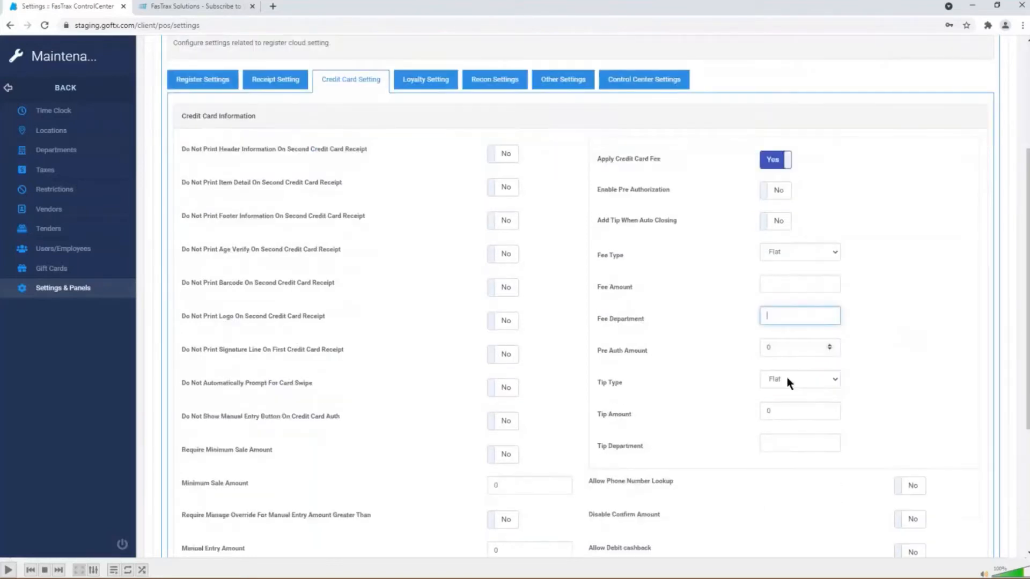
left_click(786, 344)
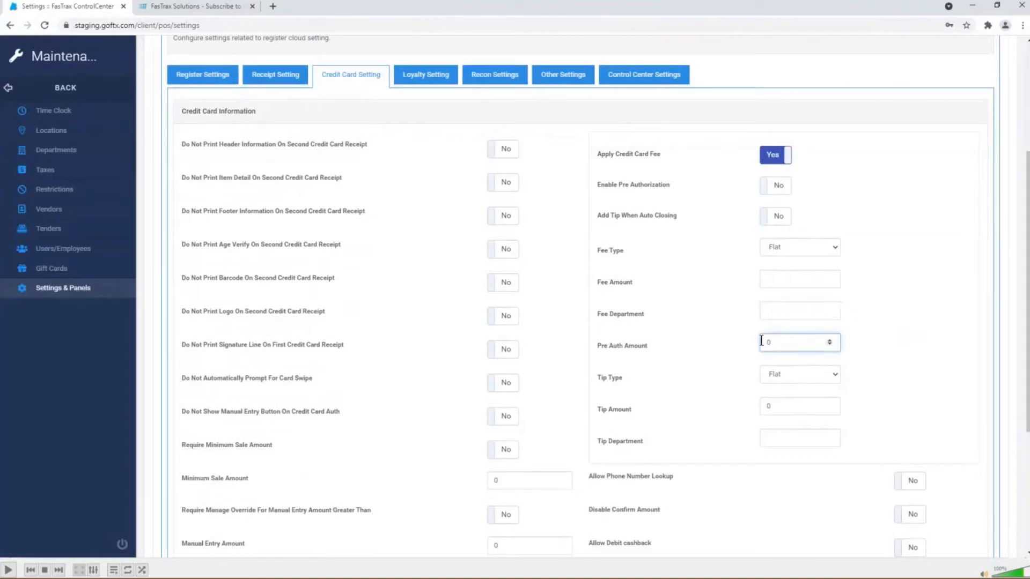
left_click_drag(789, 344, 765, 344)
left_click(838, 378)
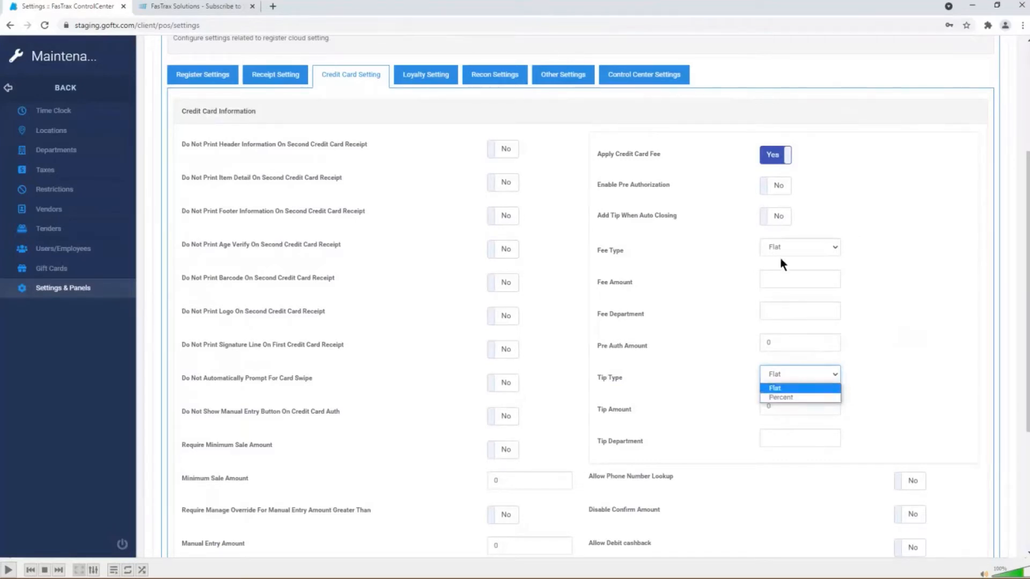
left_click(773, 389)
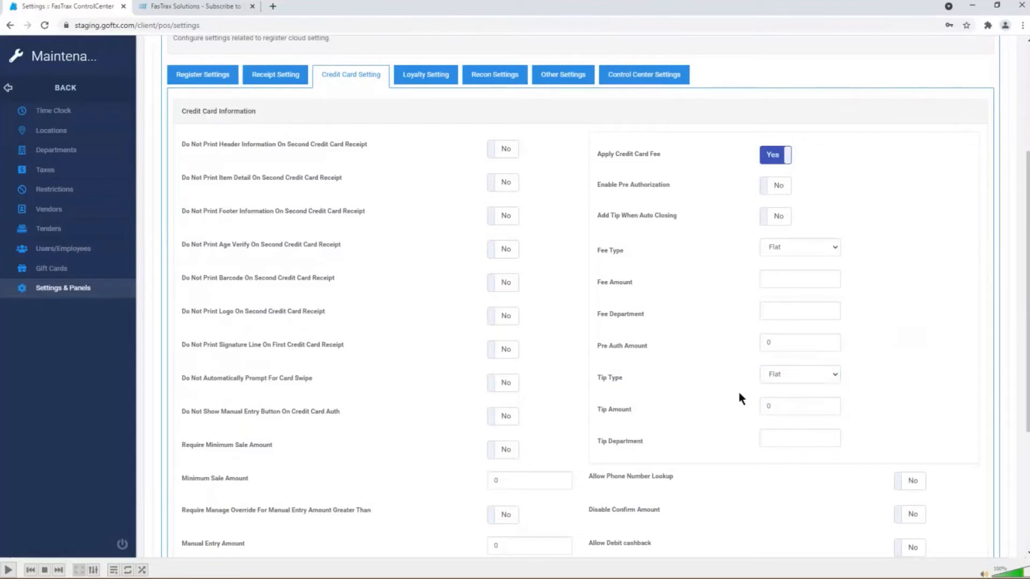
left_click(778, 408)
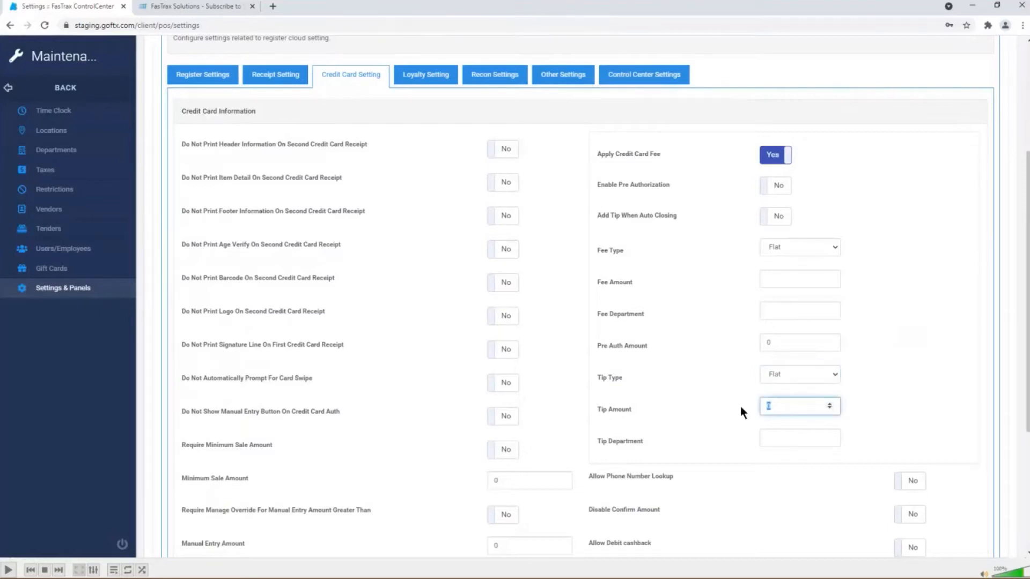
left_click(799, 435)
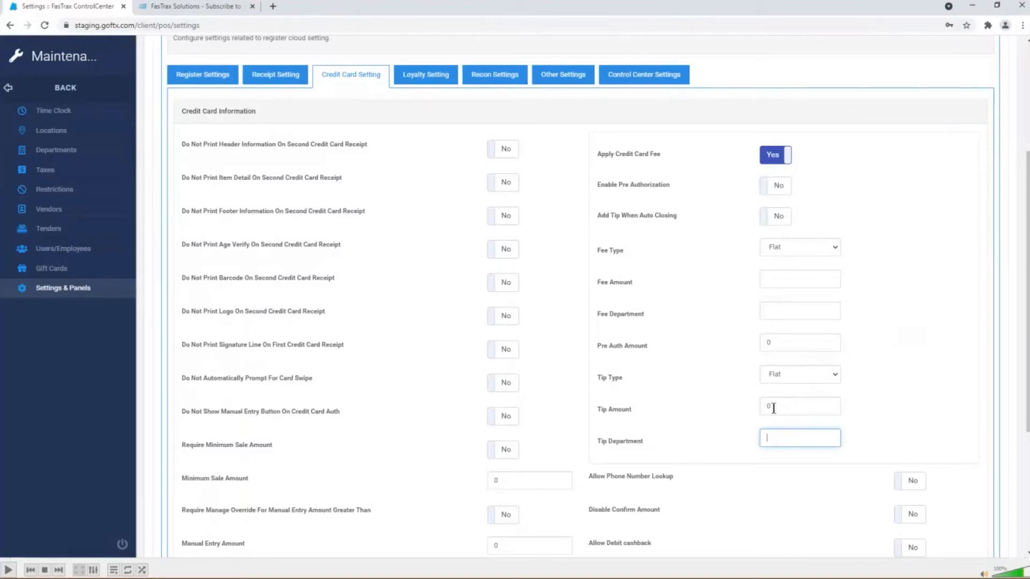
Step: Switch Enable Pre Authorization and Add Tip When Auto Closing on and back off
left_click(777, 185)
left_click(779, 217)
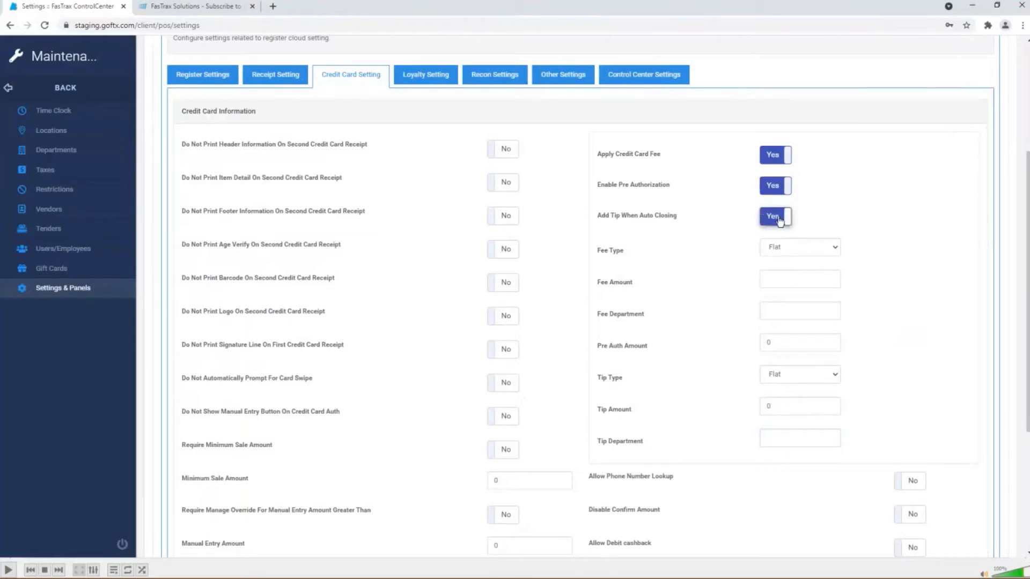
left_click(779, 216)
left_click(776, 186)
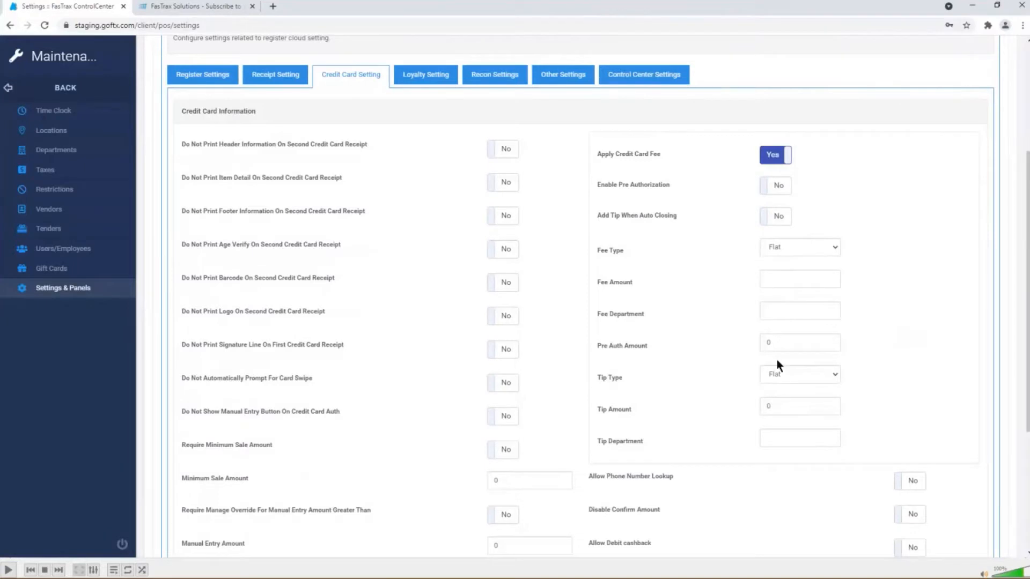
Step: Switch Allow Phone Number Lookup and Disable Confirm Amount on and back off
scroll(794, 338, "down", 2)
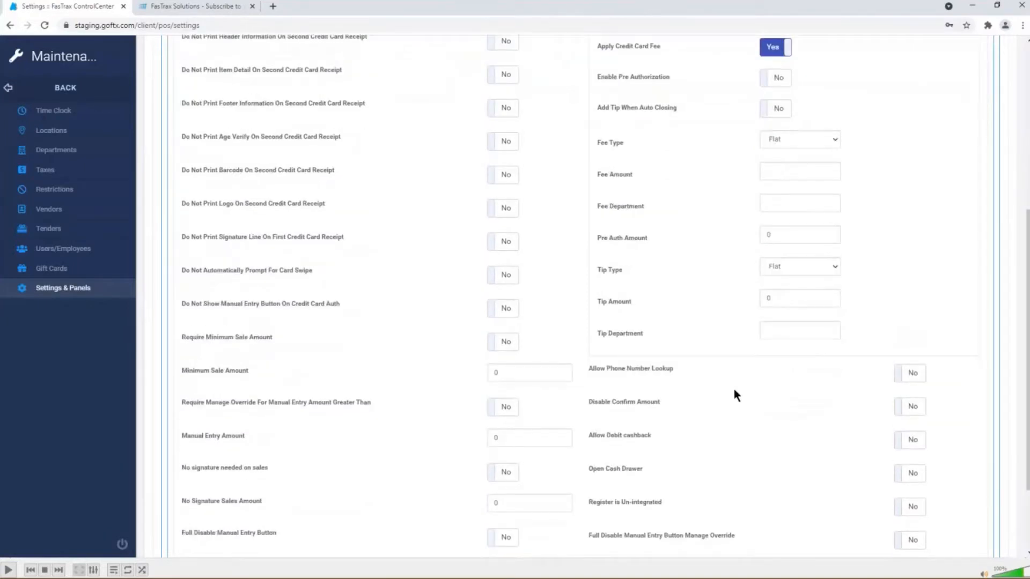
left_click(910, 376)
left_click(911, 379)
left_click(912, 413)
left_click(917, 410)
Step: Switch Allow Debit cashback on and back off, and turn on Open Cash Drawer
left_click(913, 441)
scroll(828, 419, "down", 3)
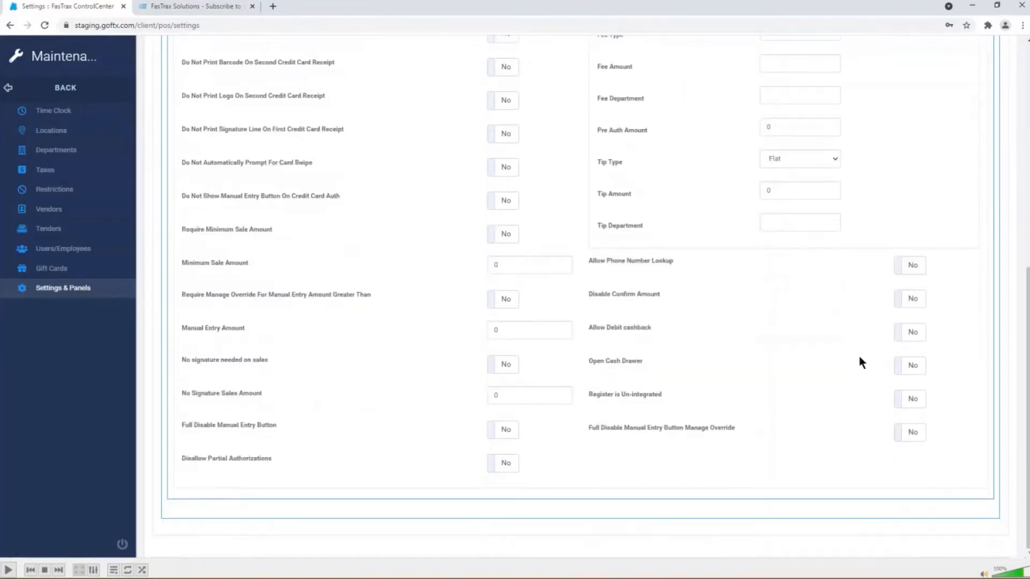
left_click(912, 333)
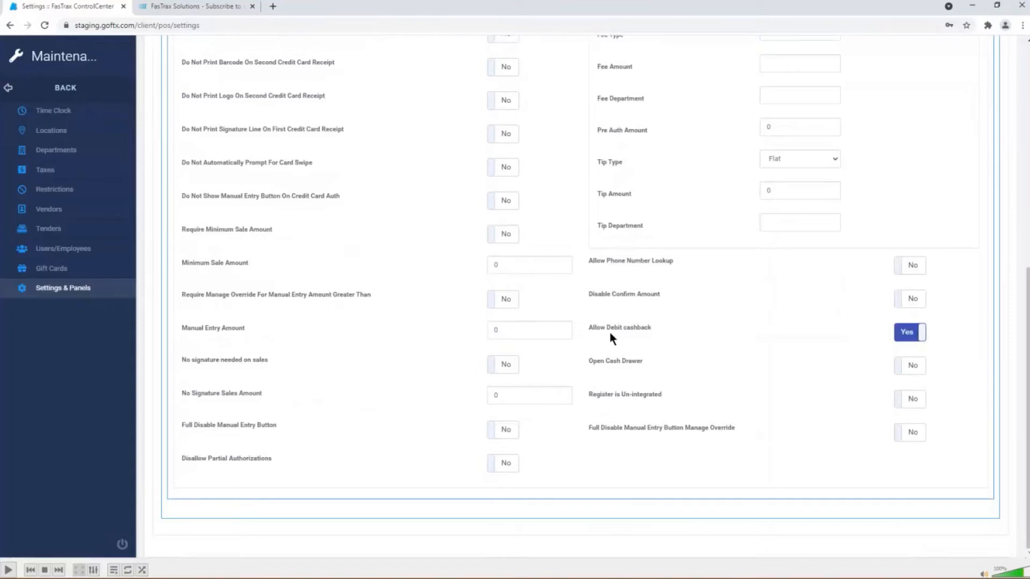
left_click(908, 333)
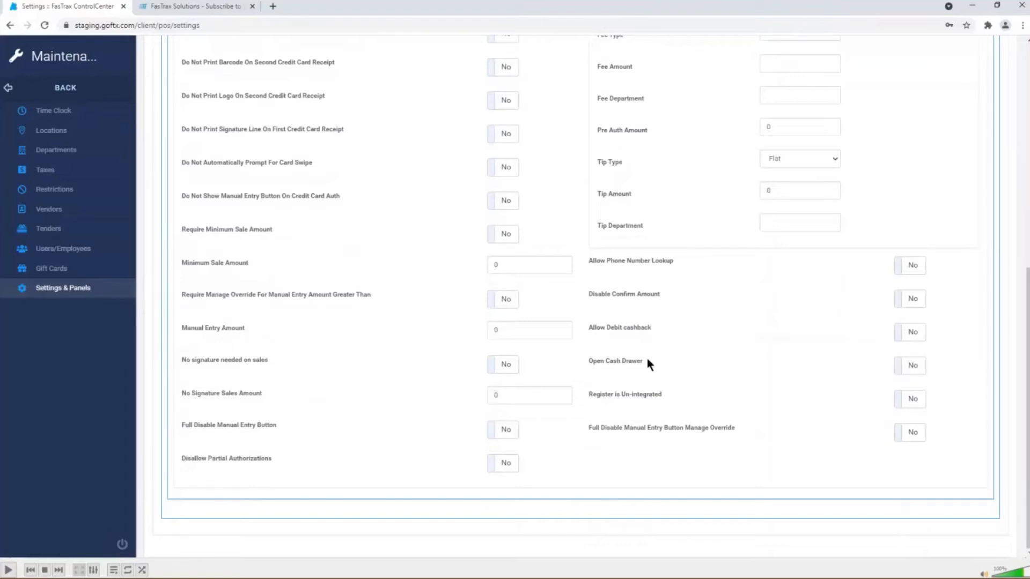
left_click(912, 366)
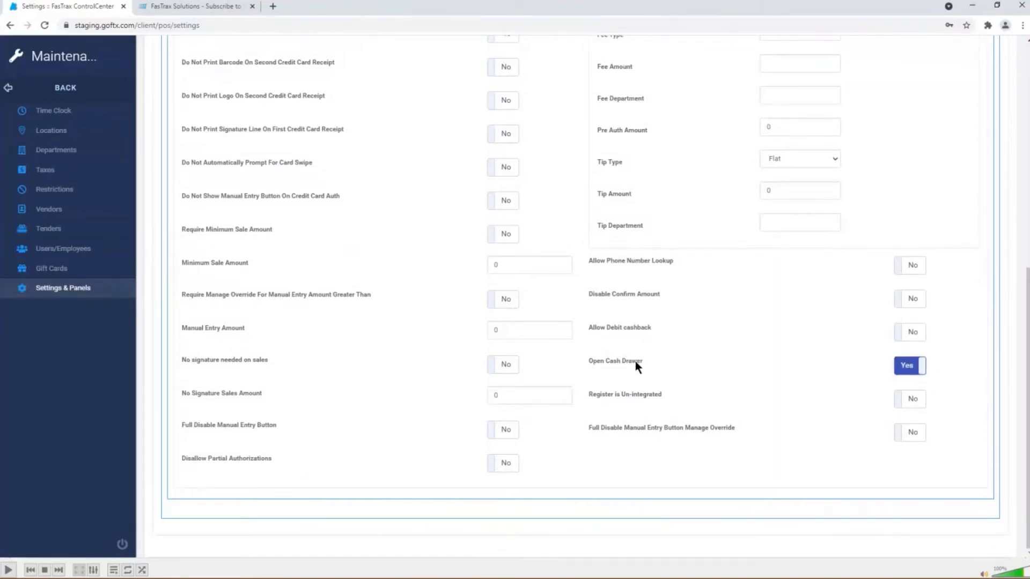
Step: Turn off Open Cash Drawer, and switch Register is Un-integrated on and back off
left_click(908, 367)
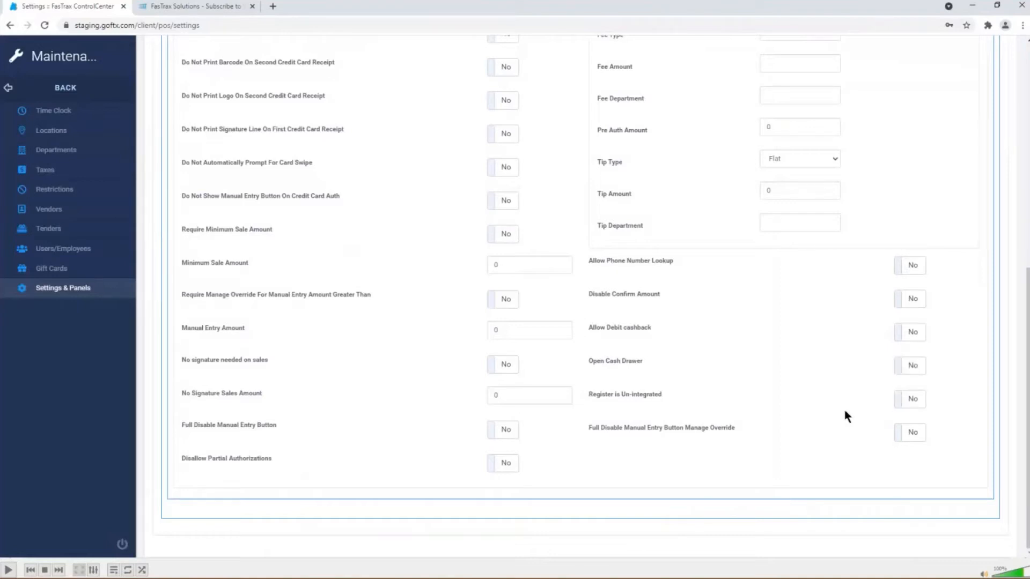
left_click(907, 403)
left_click(909, 403)
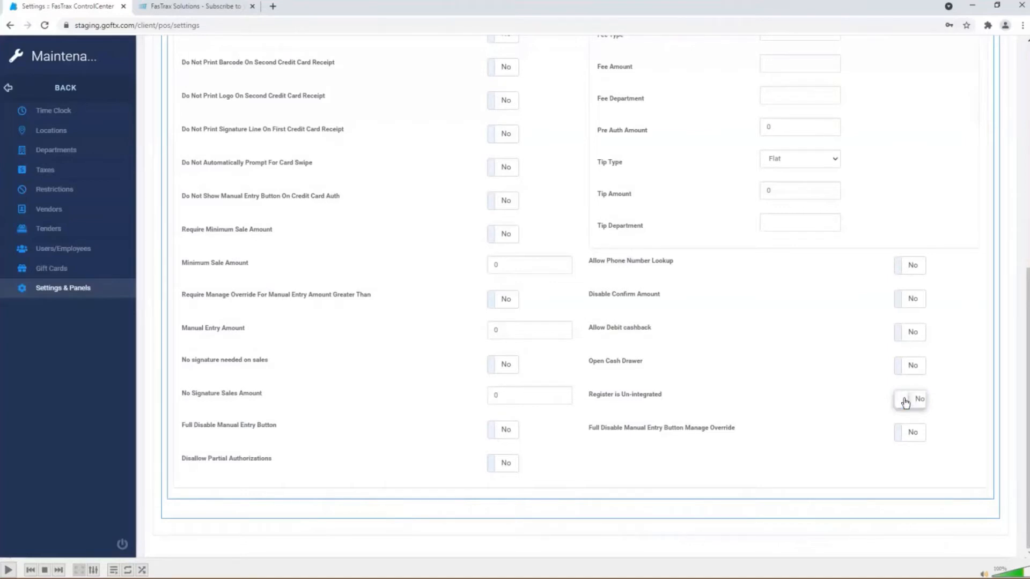
Step: Turn on Full Disable Manual Entry Button Manage Override, and switch Require Manage Override For Manual Entry Amount Greater Than on and back off
left_click(915, 436)
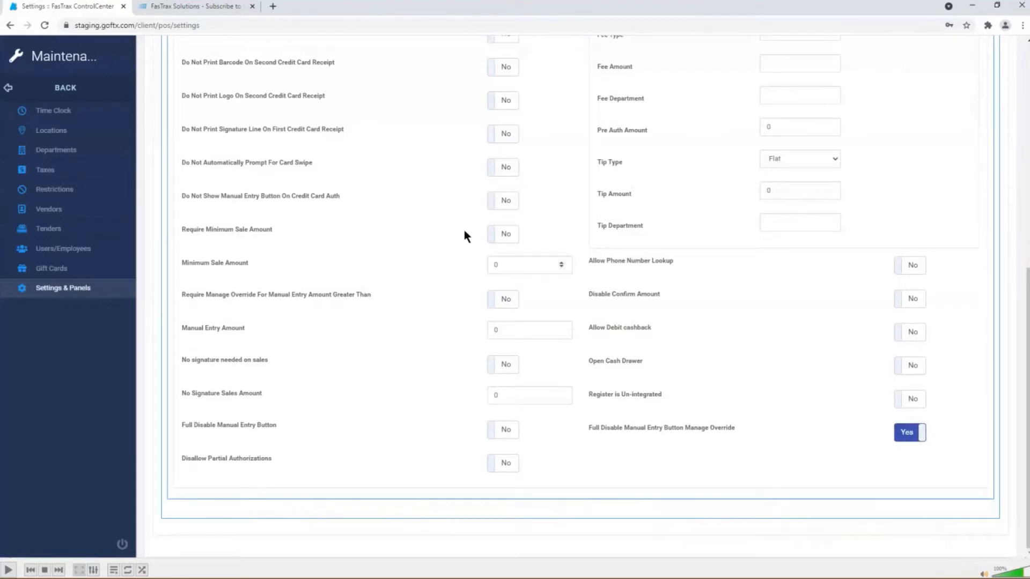
left_click(504, 304)
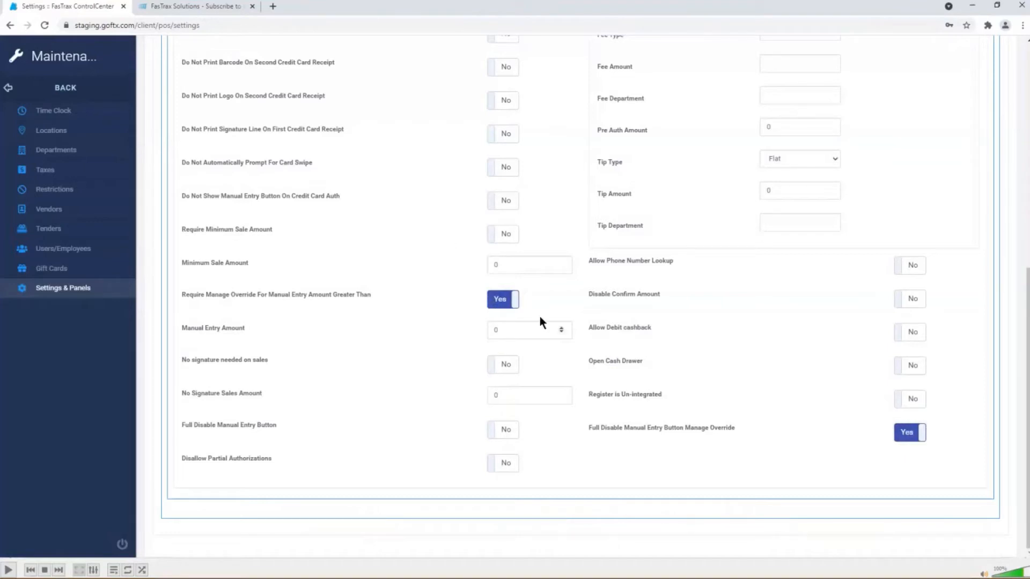
left_click(501, 299)
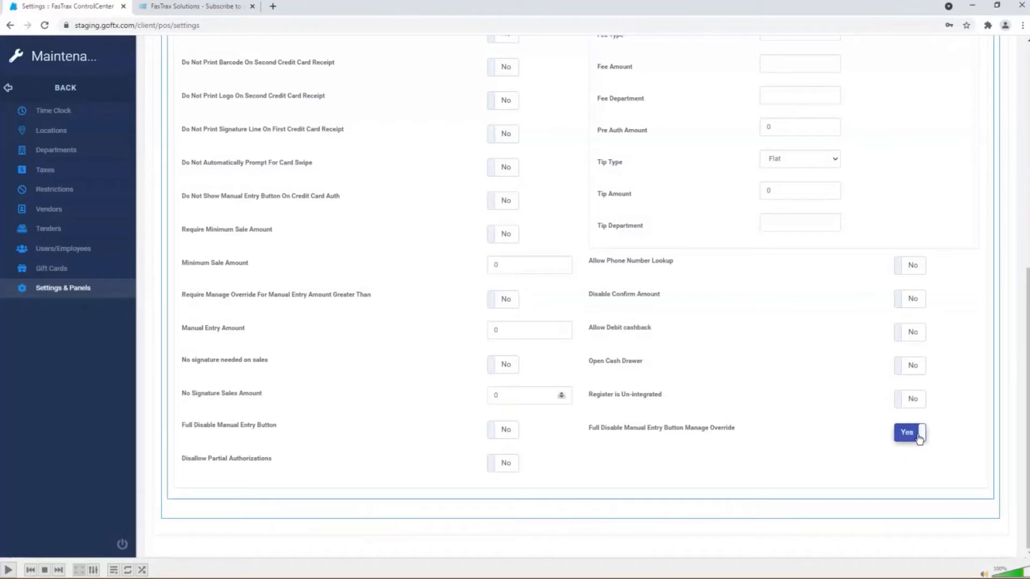
Step: Turn off Apply Credit Card Fee in the credit card settings
scroll(810, 460, "up", 5)
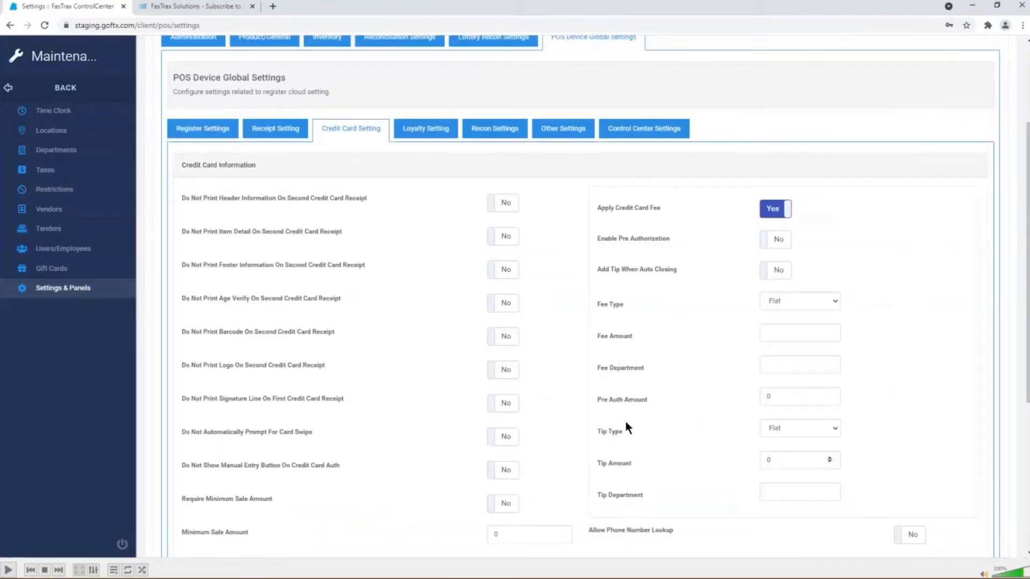
scroll(638, 403, "down", 1)
left_click(780, 152)
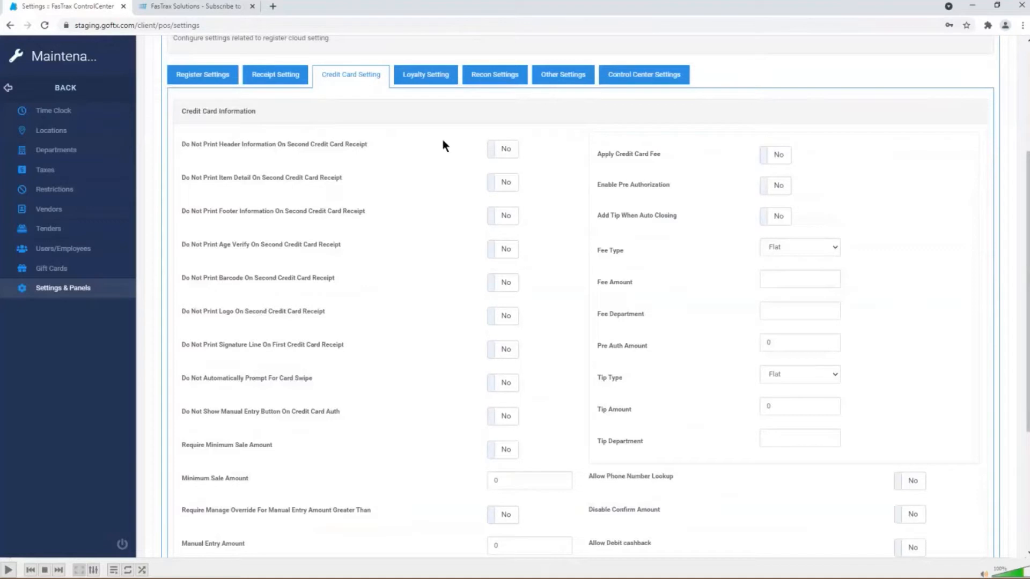
Step: Open the loyalty settings of the POS device global settings and highlight the Scan Id Start With field's value
left_click(416, 74)
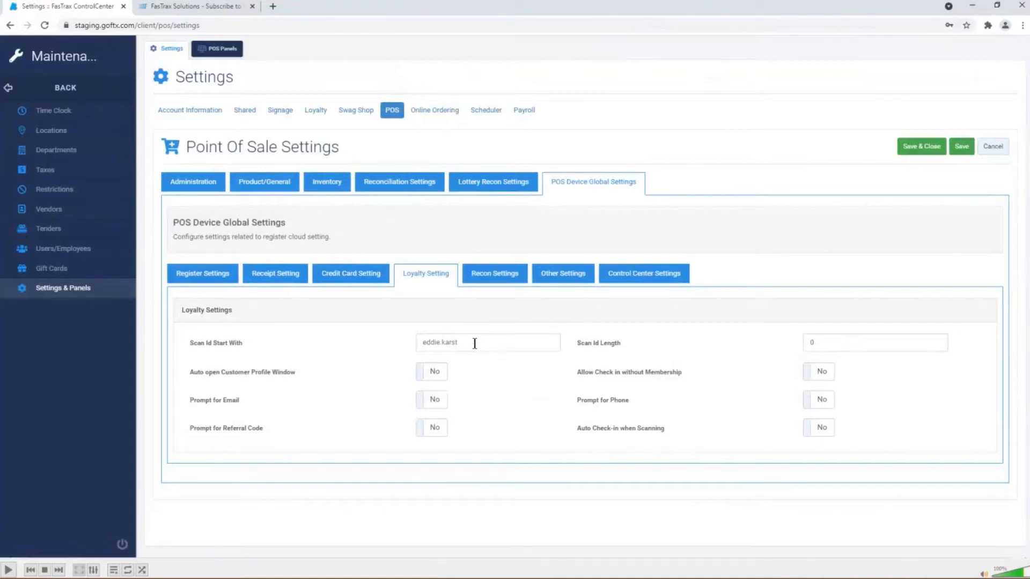
left_click_drag(473, 342, 394, 339)
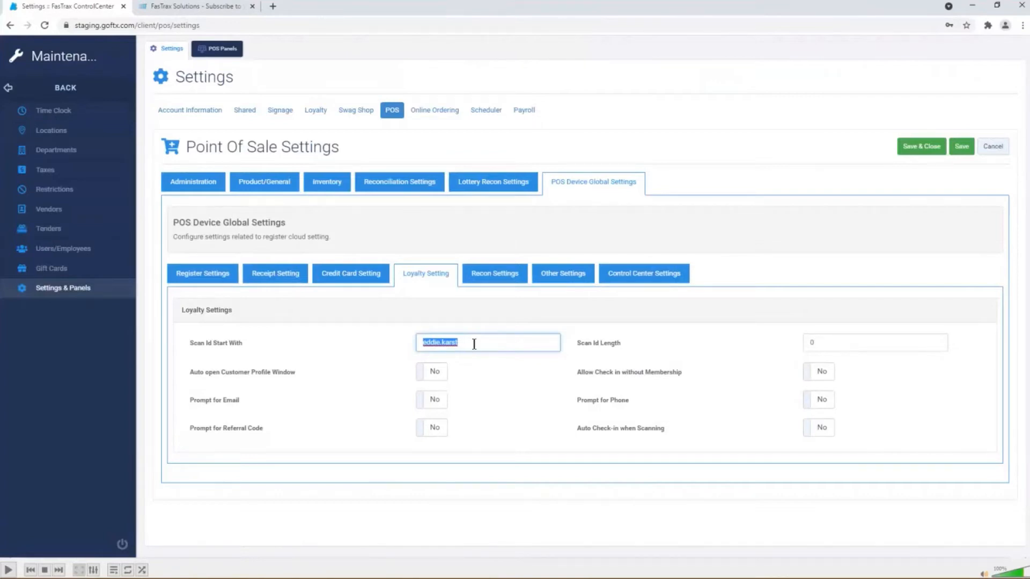
left_click_drag(451, 344, 410, 343)
left_click_drag(471, 336, 451, 342)
left_click_drag(519, 342, 457, 340)
Step: Switch Auto open Customer Profile Window, Prompt for Email and Prompt for Referral Code on and back off
left_click(433, 376)
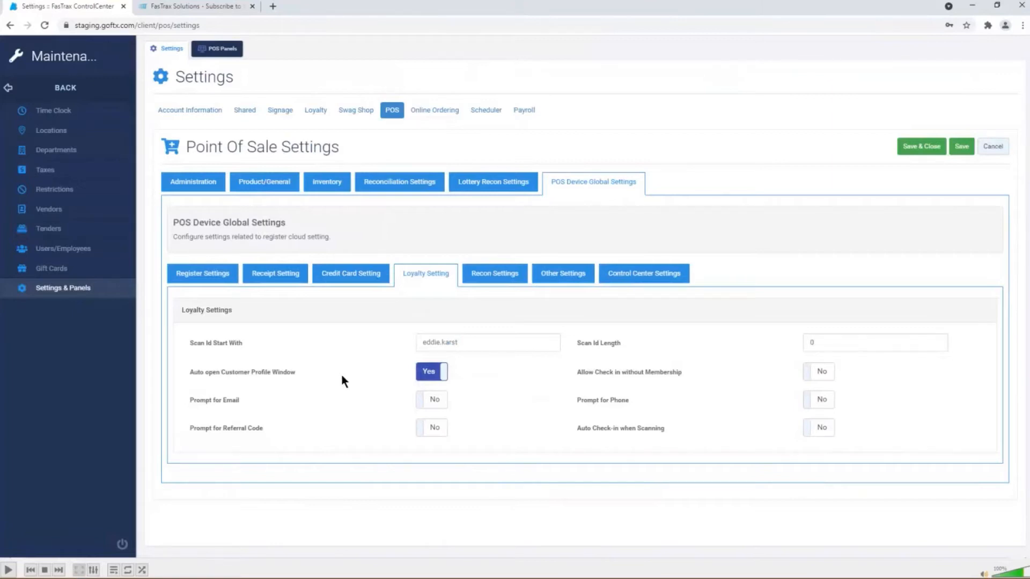
left_click(432, 372)
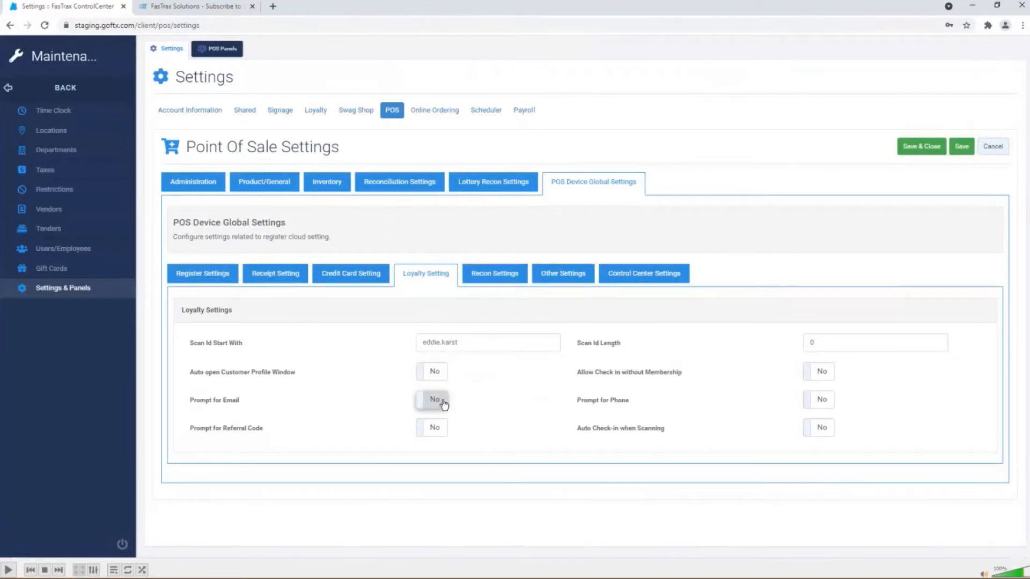
left_click(437, 399)
left_click(439, 400)
left_click(435, 428)
Step: Go through the Scan Id Length field and how it relates to the Scan Id Start With value
double_click(859, 342)
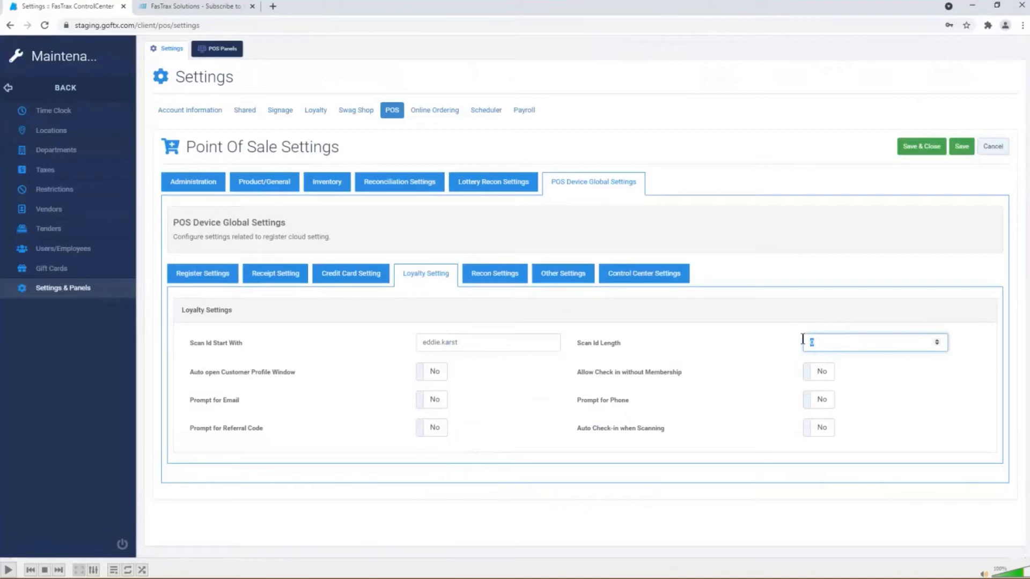
left_click_drag(545, 343, 385, 342)
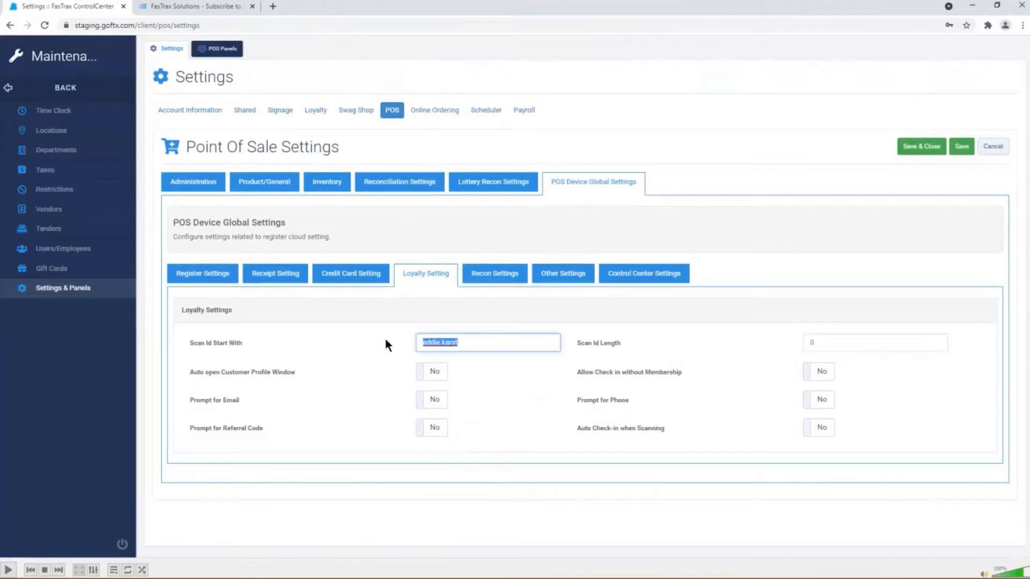
left_click(832, 344)
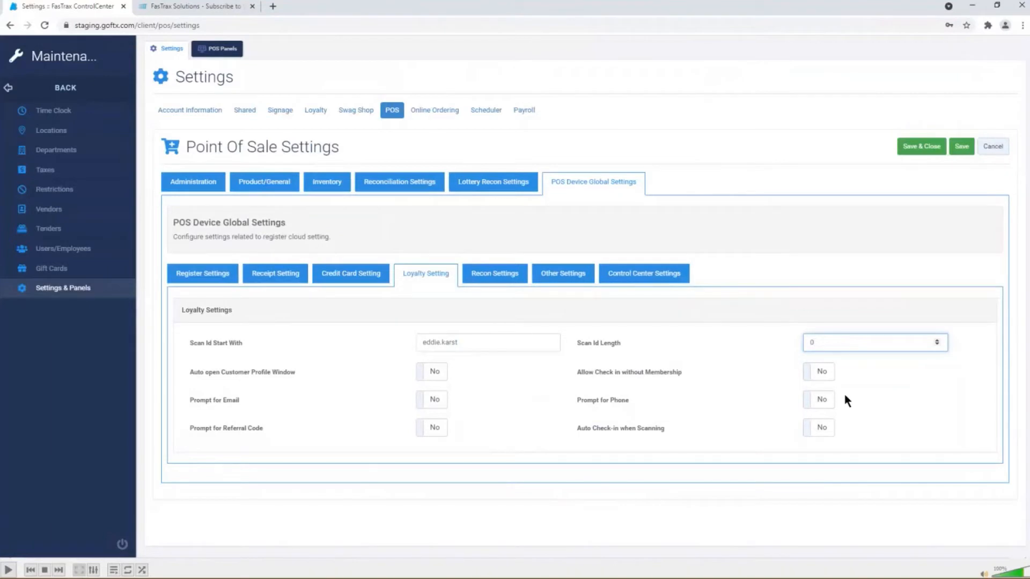
Step: Switch Allow Check in without Membership, Prompt for Phone and Auto Check-in when Scanning on and back off
left_click(825, 373)
left_click(825, 373)
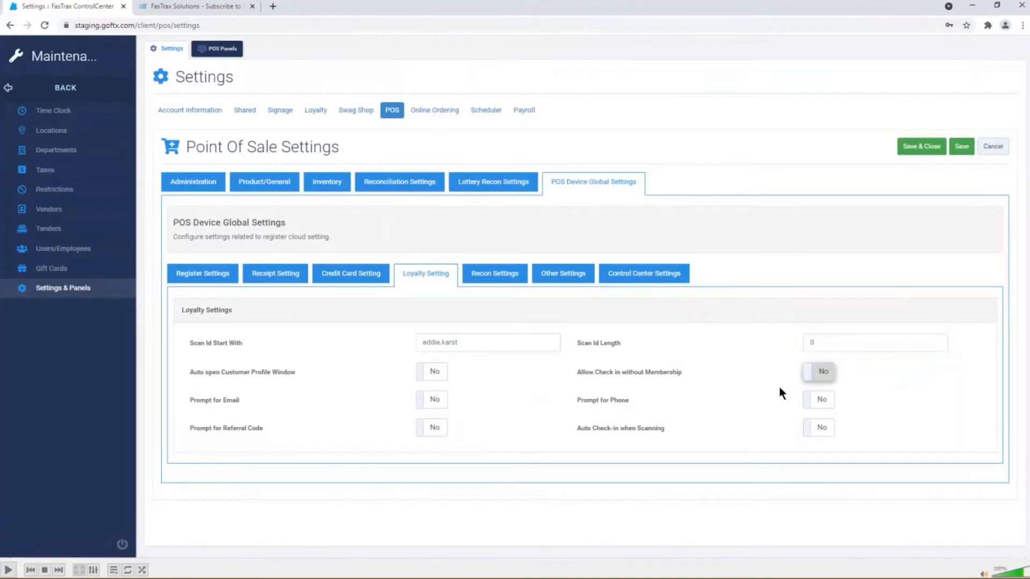
left_click(829, 402)
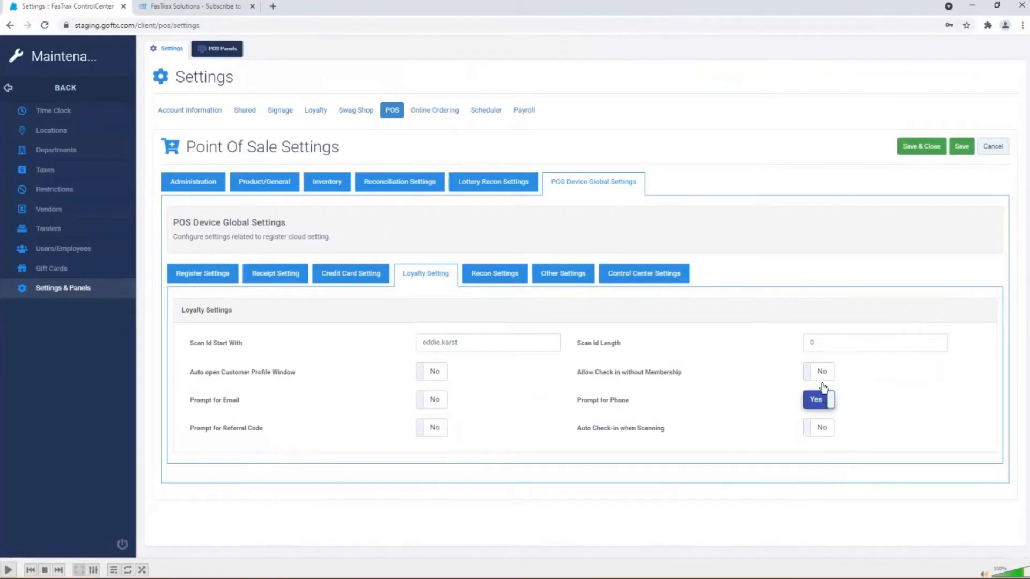
left_click(824, 402)
left_click(820, 432)
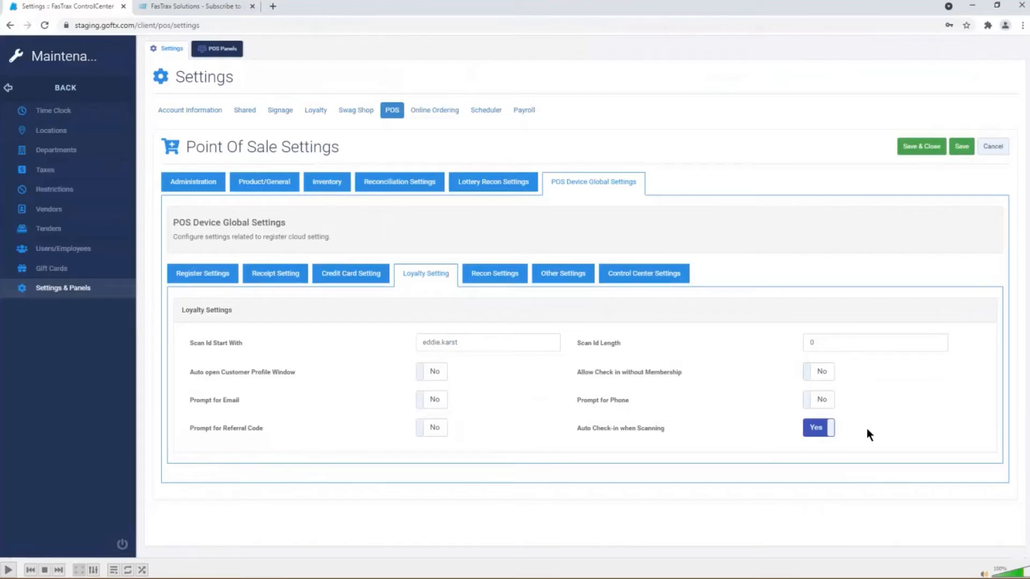
left_click(826, 429)
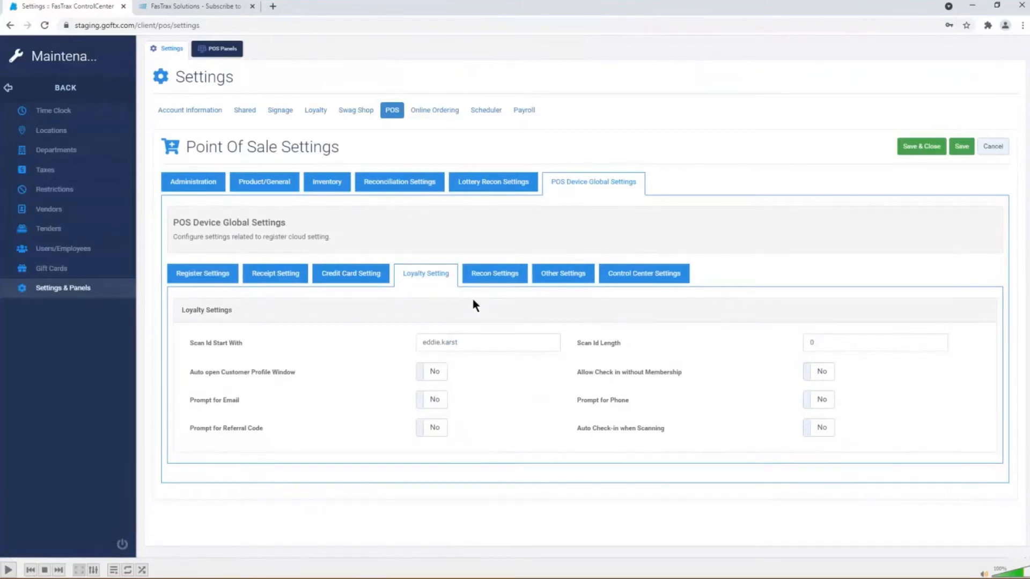
Step: Open the recon settings, and change Lottery Sort Direction to Descending and back to Ascending
left_click(488, 276)
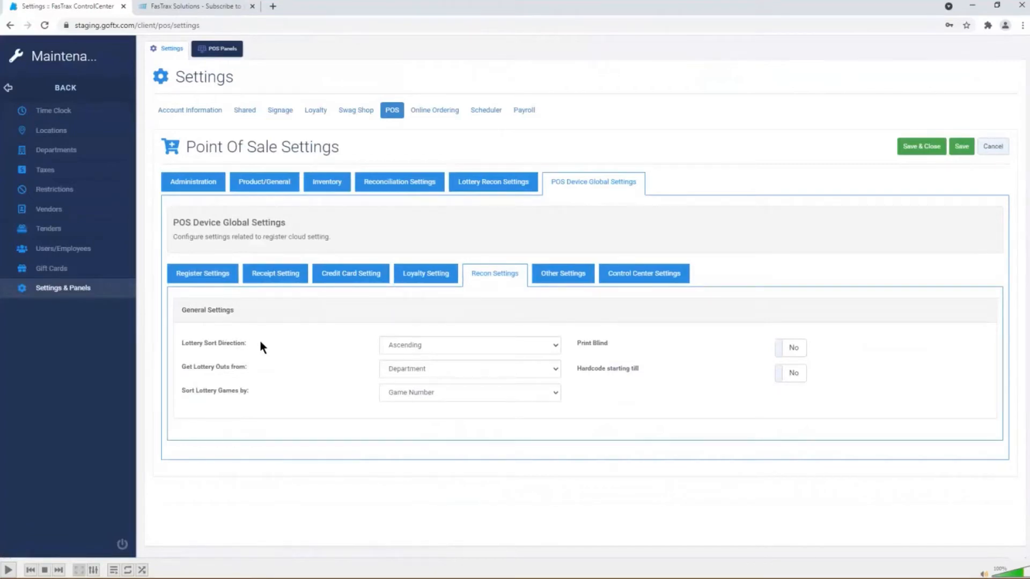
left_click(410, 346)
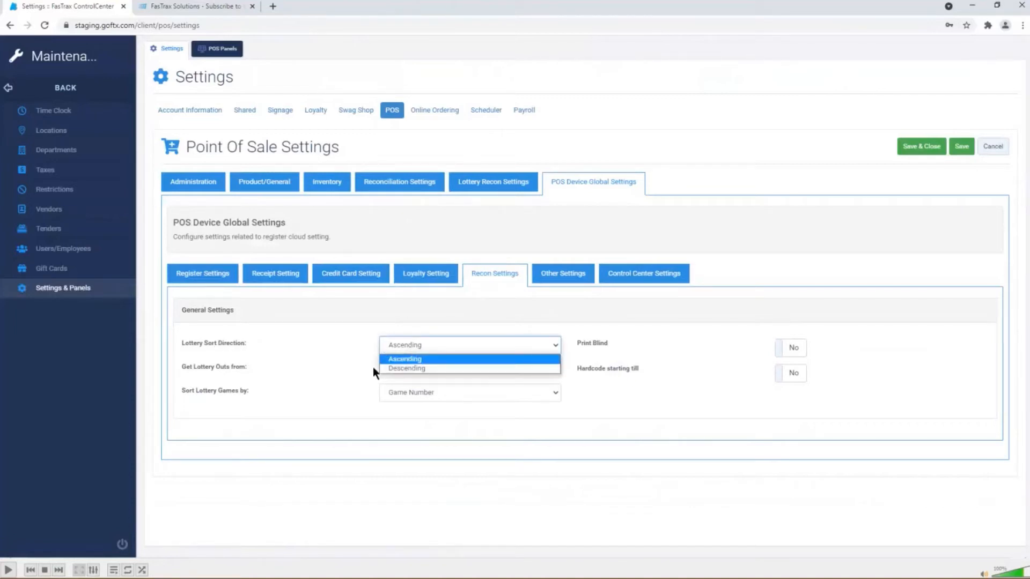
left_click(410, 359)
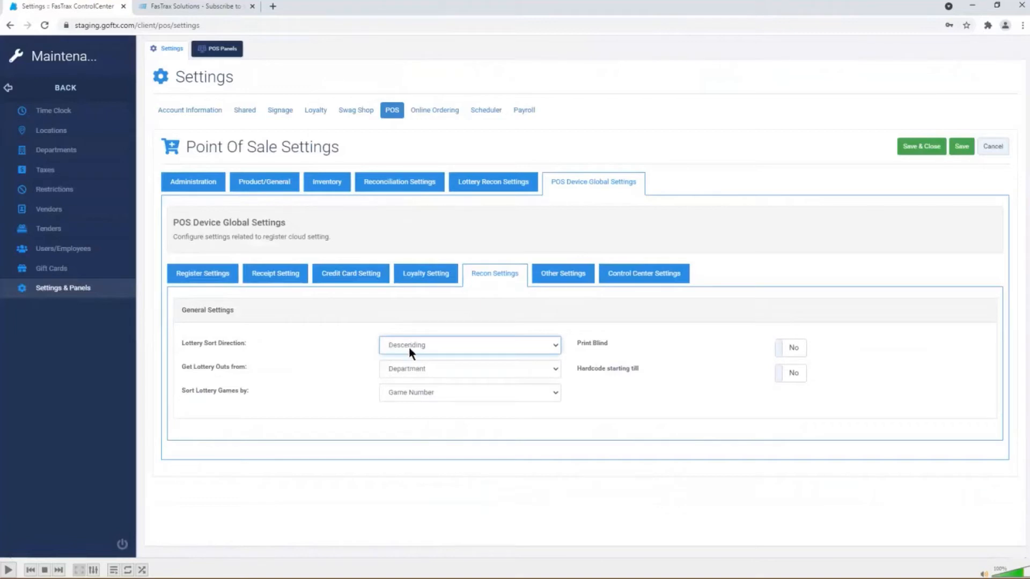
left_click(456, 345)
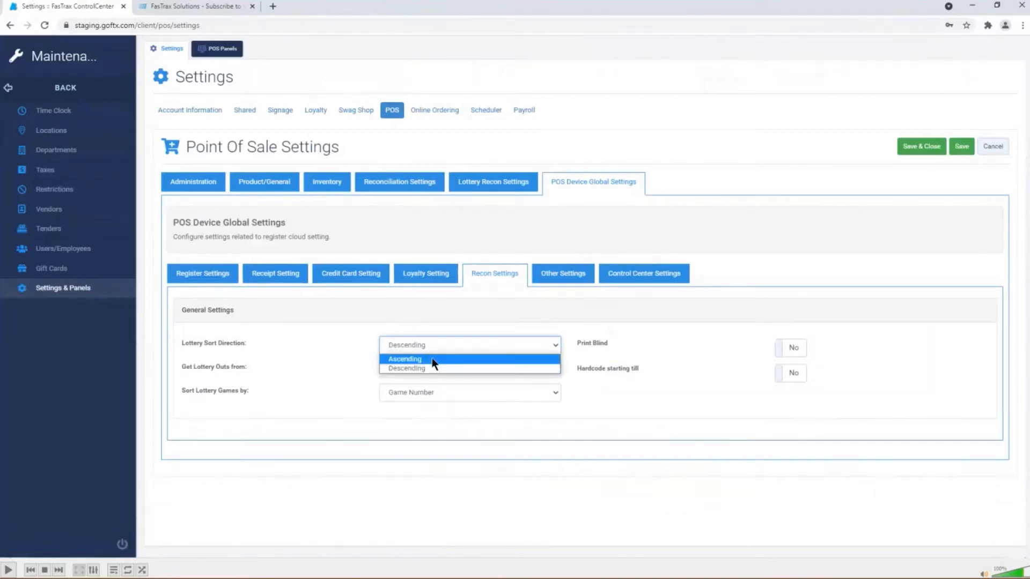
left_click(434, 360)
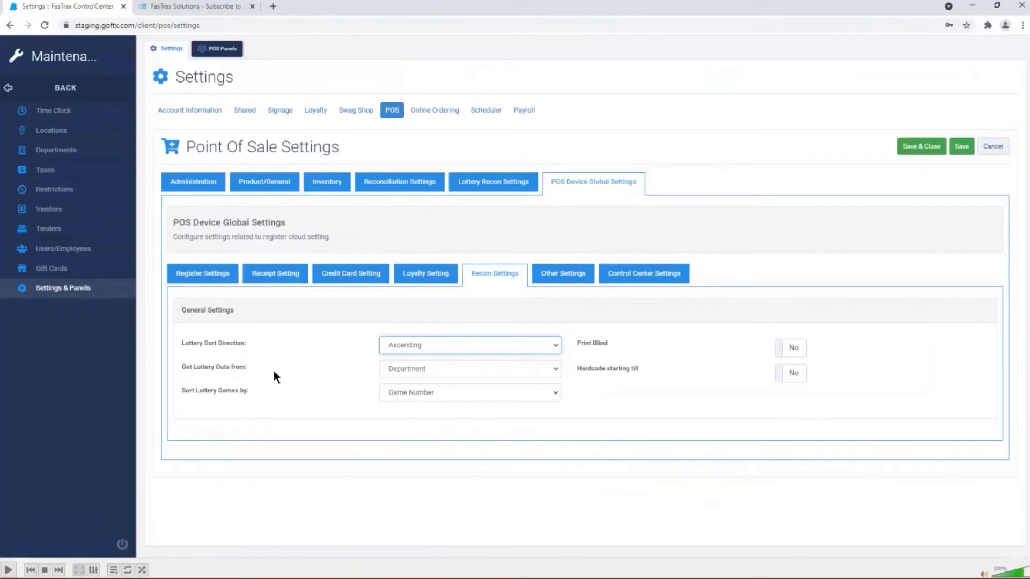
Step: Change Get Lottery Outs from to Payout Account and back to Department
left_click(394, 369)
left_click(409, 374)
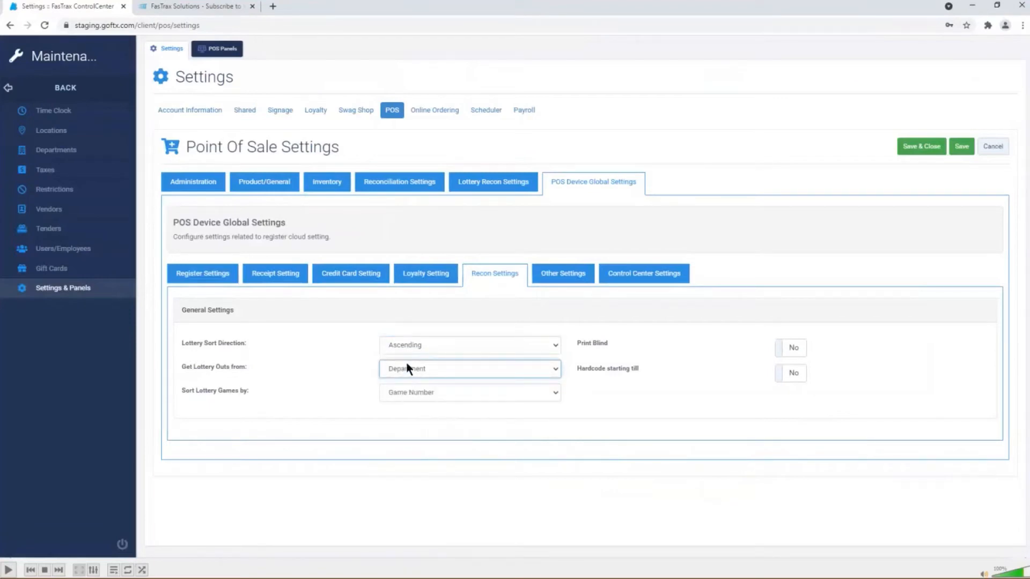
left_click(409, 372)
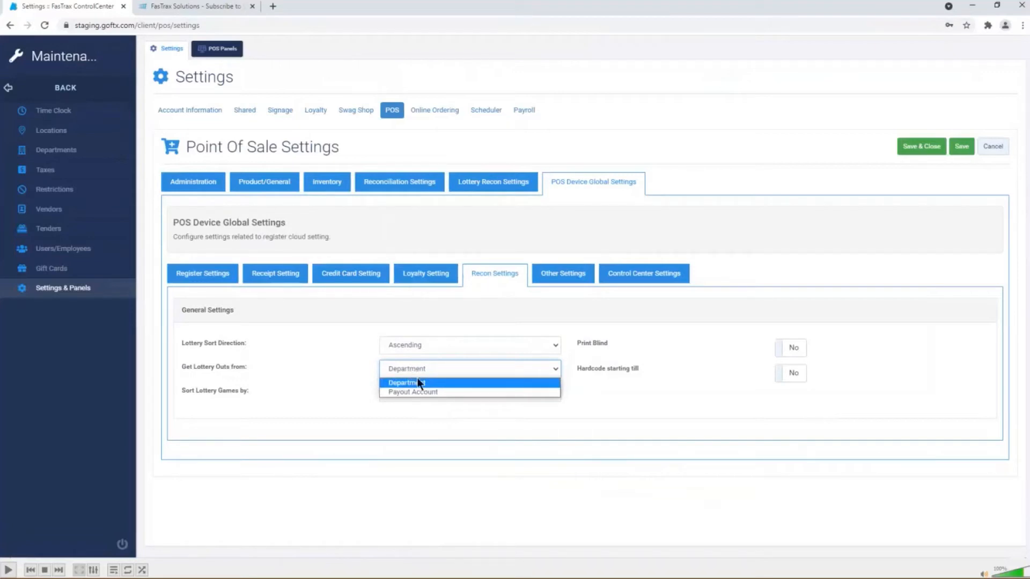
left_click(417, 392)
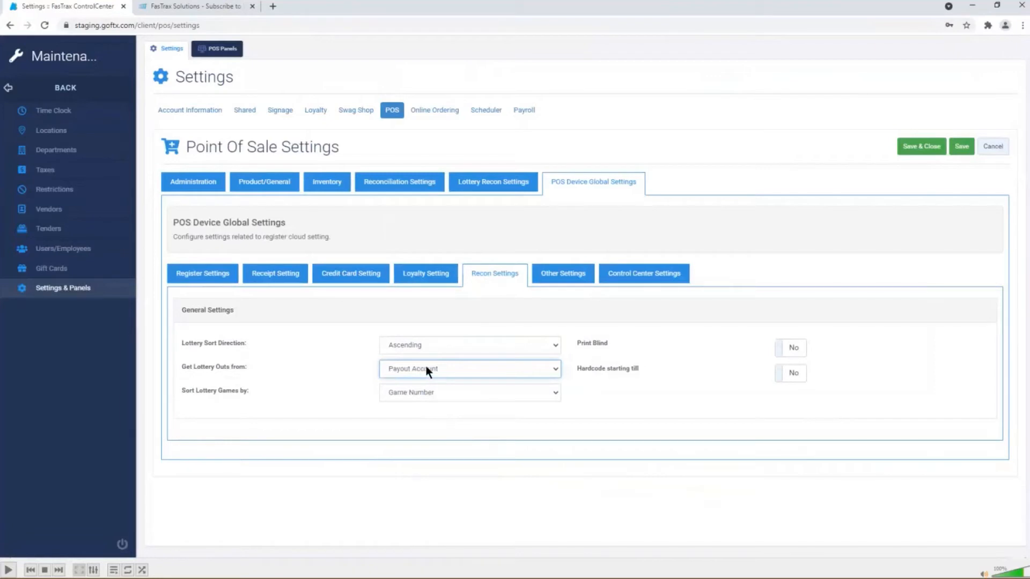
left_click(426, 369)
left_click(420, 377)
key("Tab")
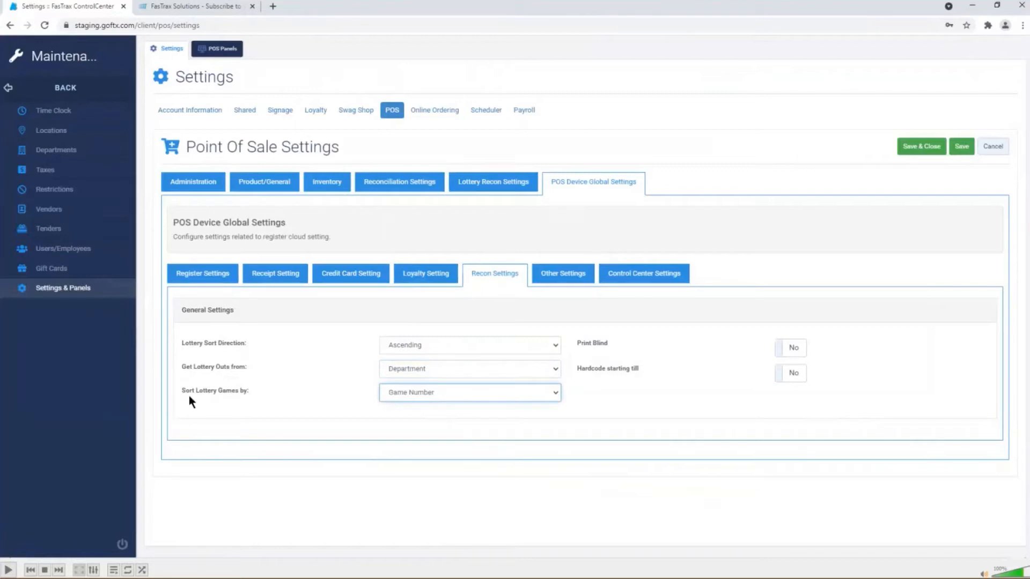
Step: Change Sort Lottery Games by to Bin Number and back to Game Number, and switch Print Blind on and back off
left_click(420, 392)
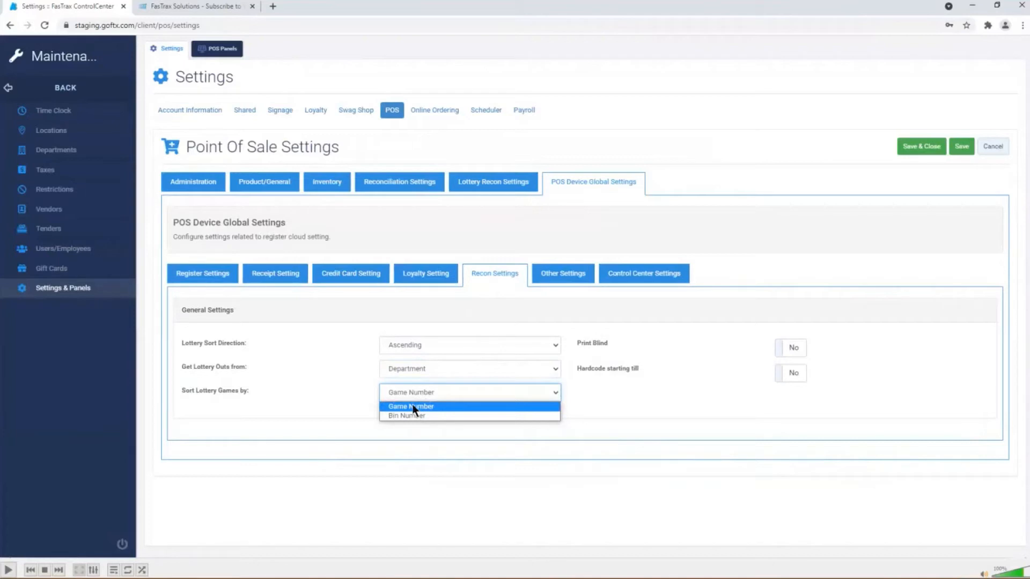
left_click(422, 395)
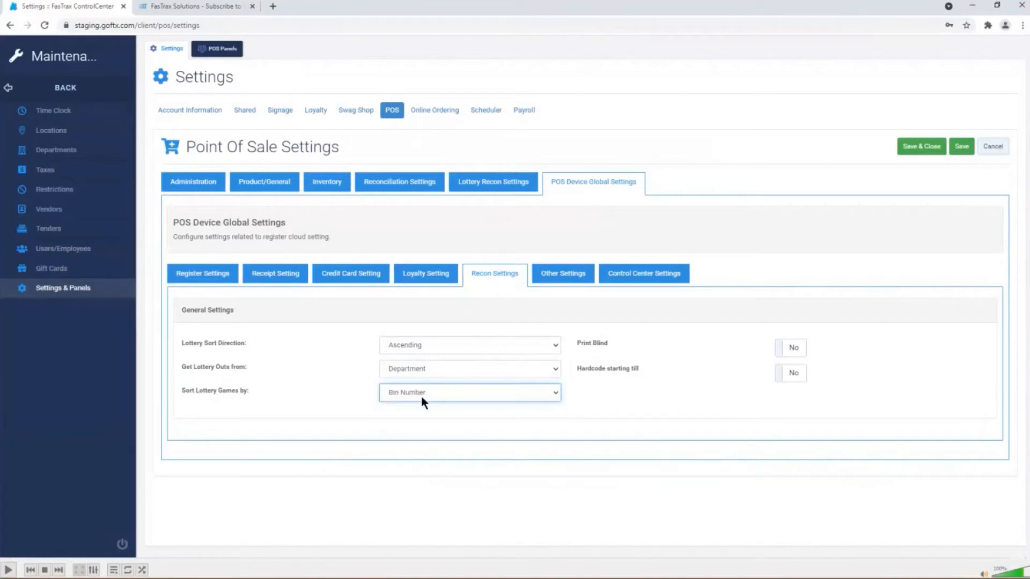
left_click(423, 397)
left_click(427, 405)
left_click(791, 348)
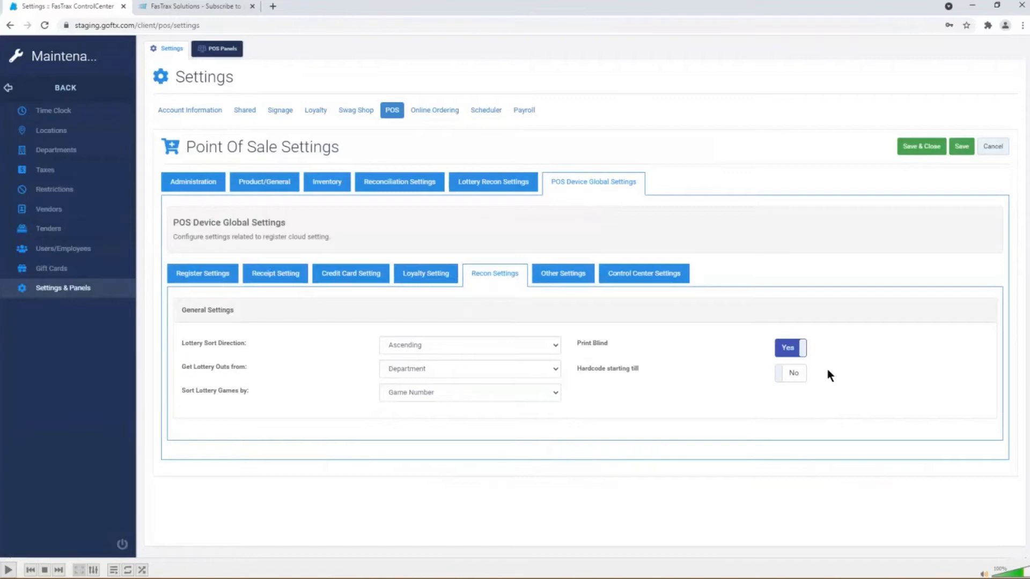
left_click(792, 353)
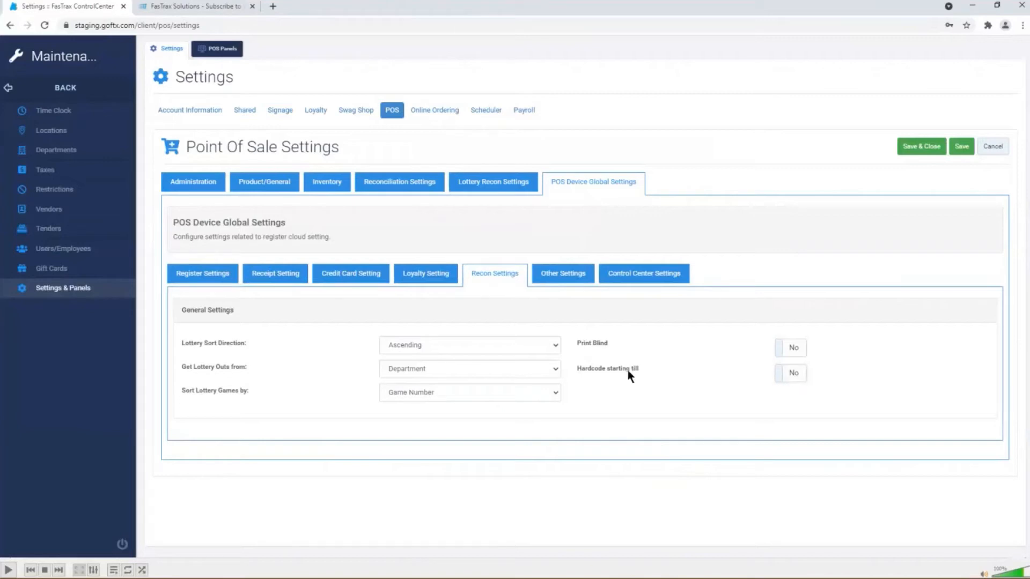
Step: Turn on Hardcode starting till with a value of 200, and switch it back off
left_click(791, 374)
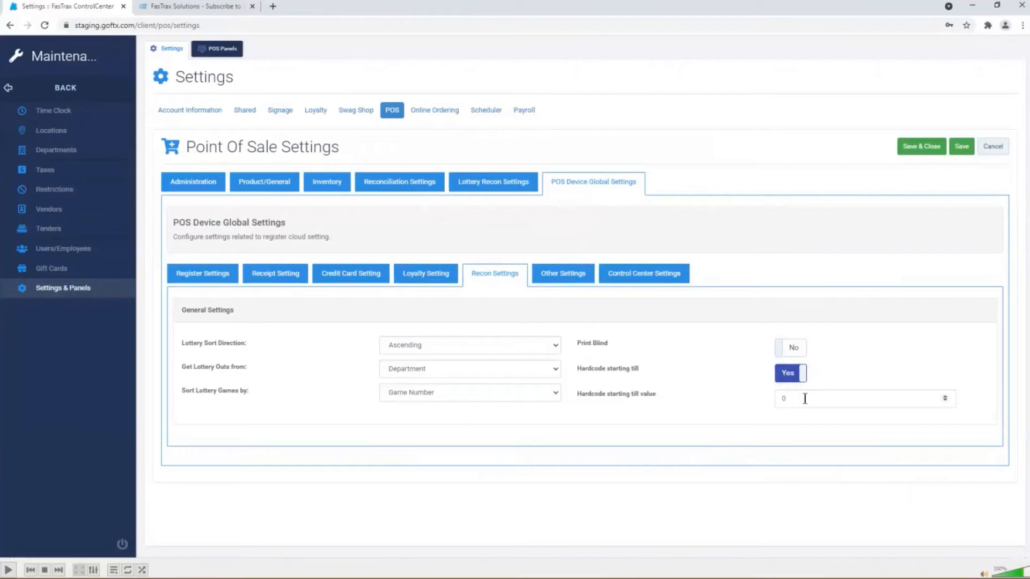
left_click(794, 399)
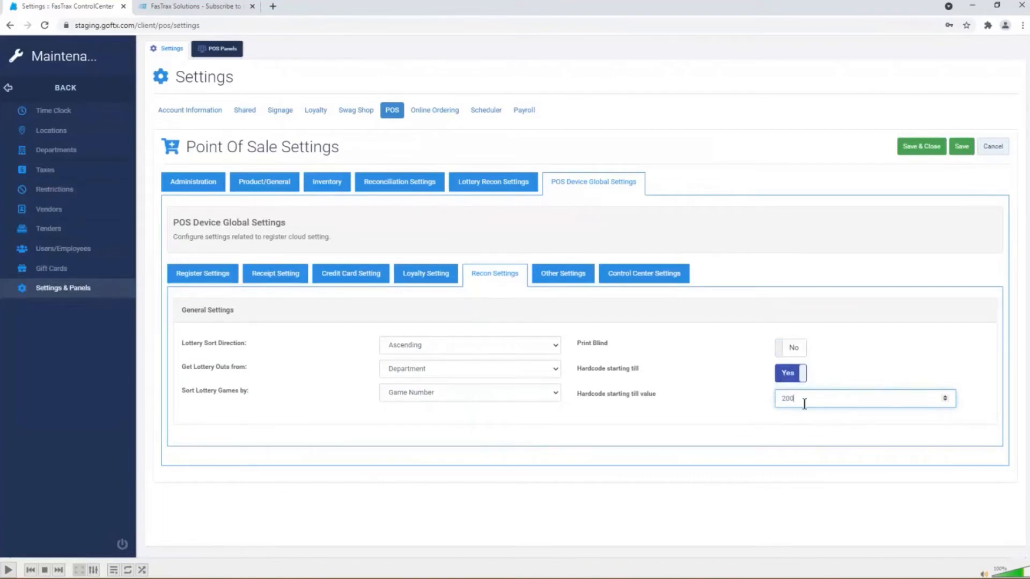
mouse_move(779, 398)
left_mouse_down()
mouse_move(802, 408)
mouse_move(767, 399)
mouse_move(778, 400)
left_mouse_up()
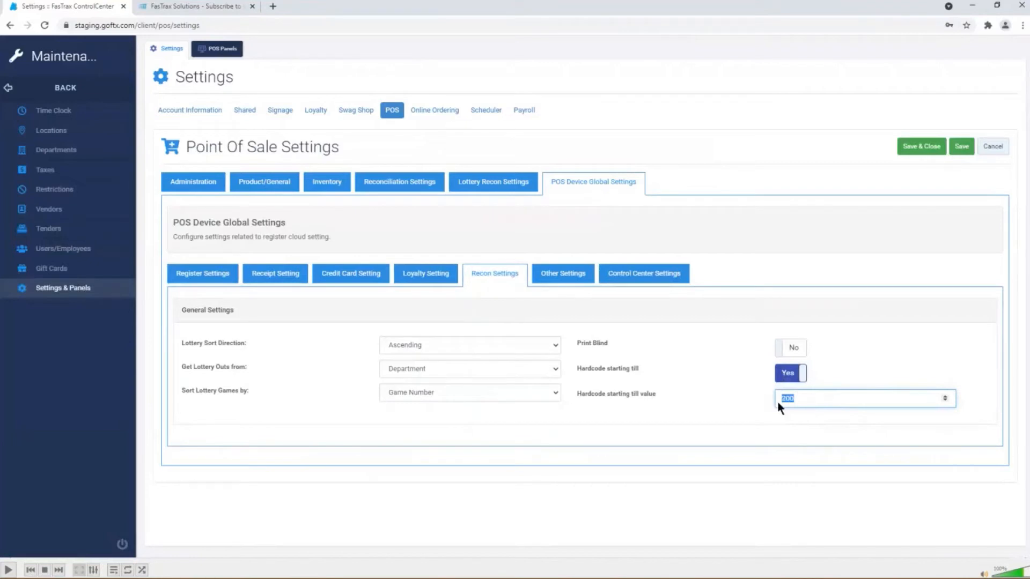
left_click(790, 374)
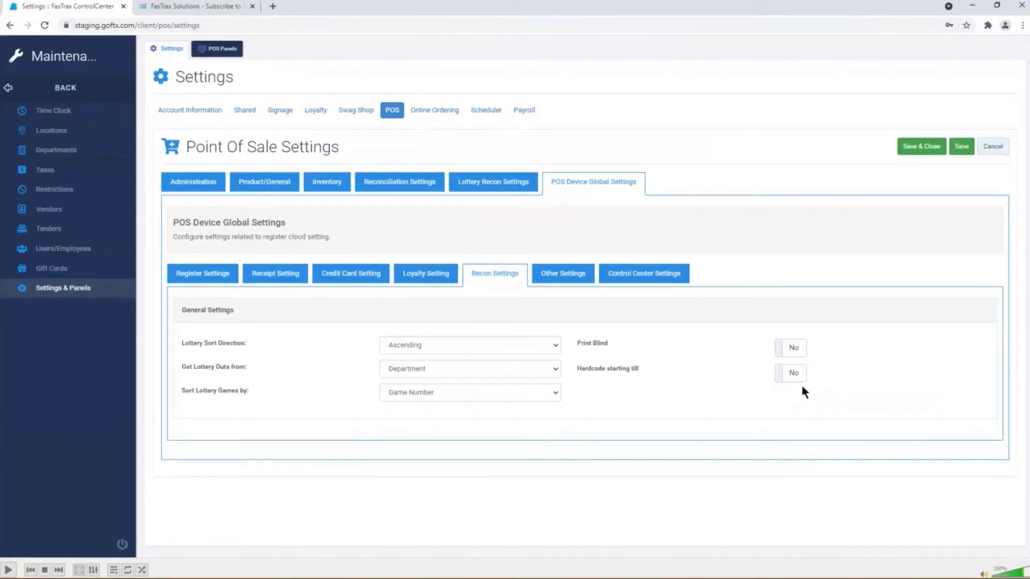
Step: Open the other settings, and switch Print Chit On Clock In/Out and Reg Z is Blind on and back off
left_click(563, 274)
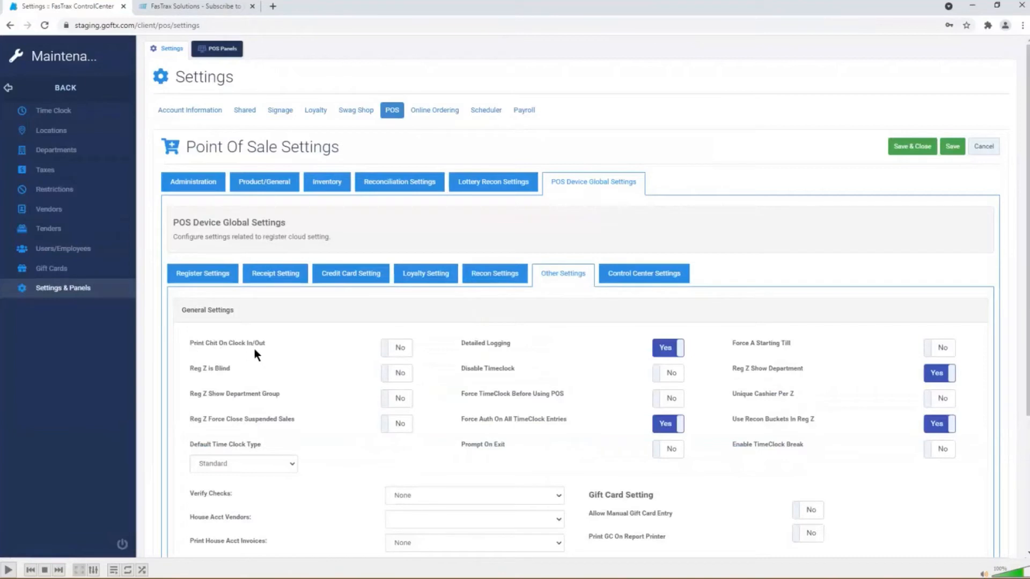
left_click(394, 349)
left_click(394, 349)
left_click(402, 377)
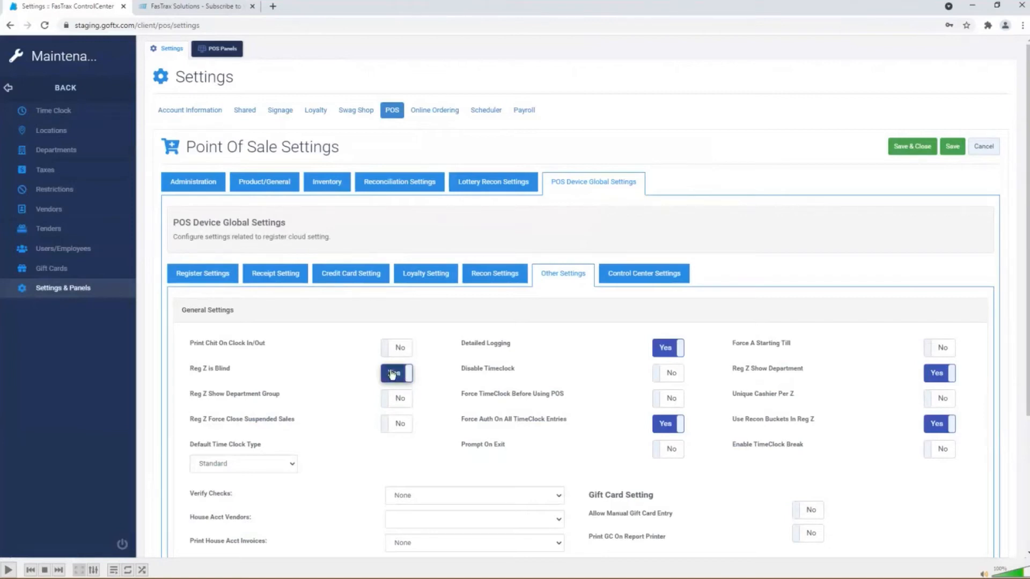
left_click(394, 373)
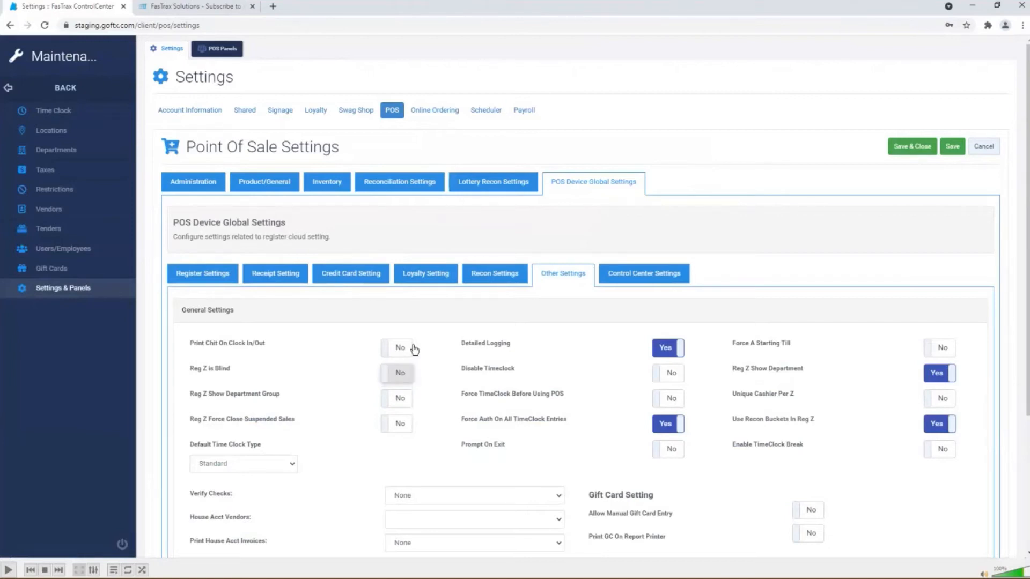
Step: Switch Reg Z Show Department Group on and back off, and do the same with Reg Z Force Close Suspended Sales
left_click(398, 401)
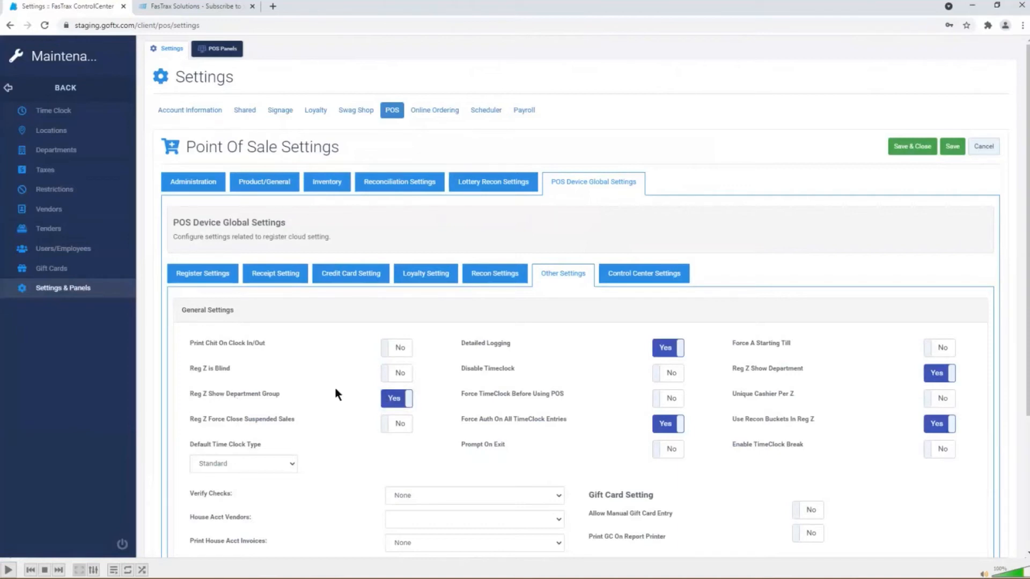
left_click(394, 404)
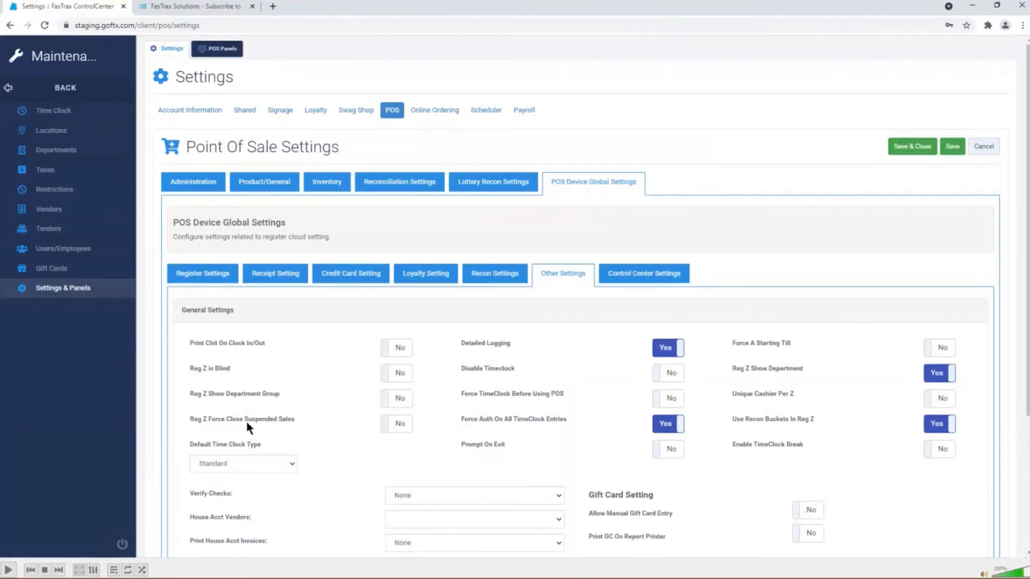
left_click(394, 425)
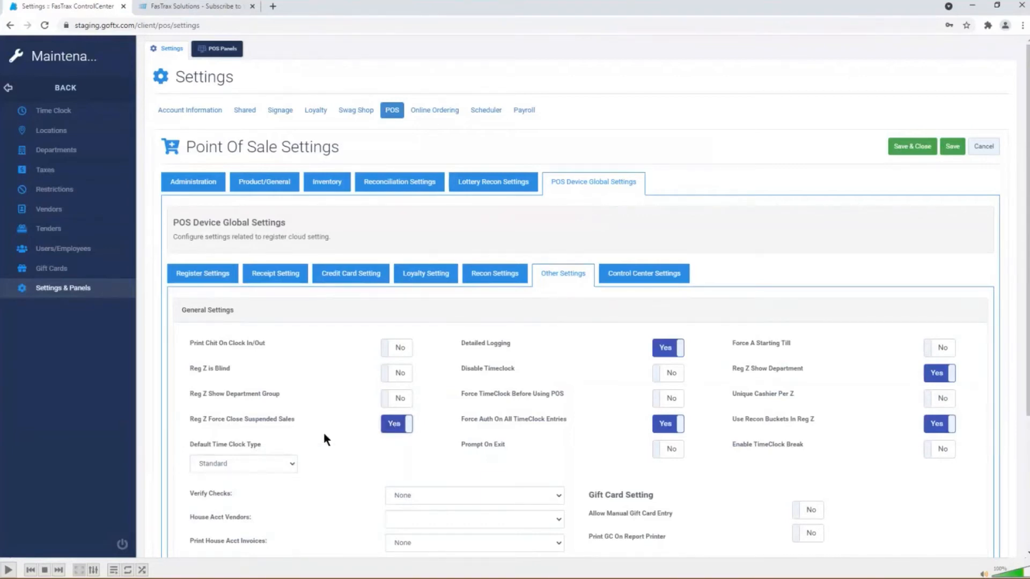
left_click(402, 429)
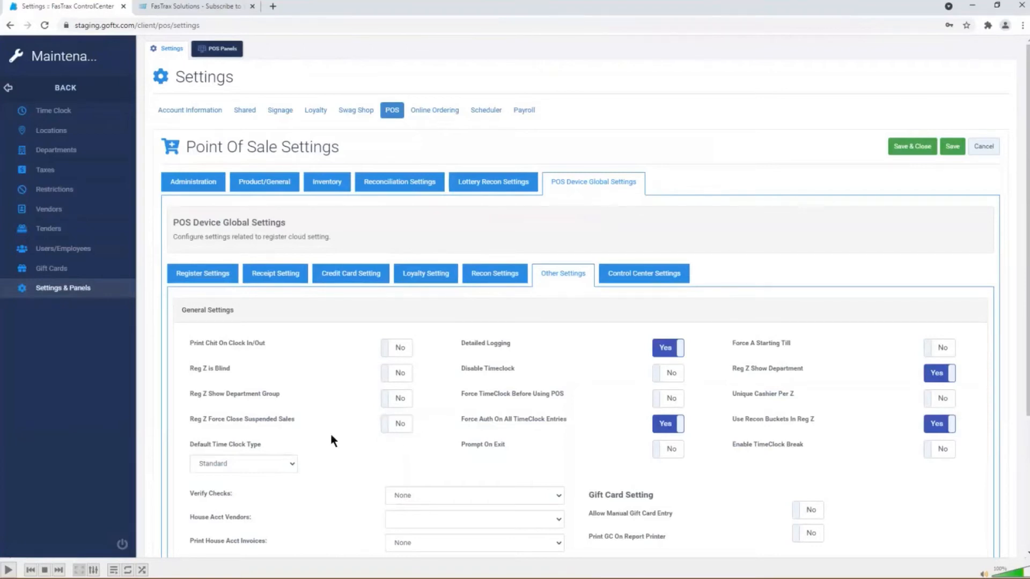
Step: Review the Default Time Clock Type options and keep Standard selected
scroll(340, 437, "down", 1)
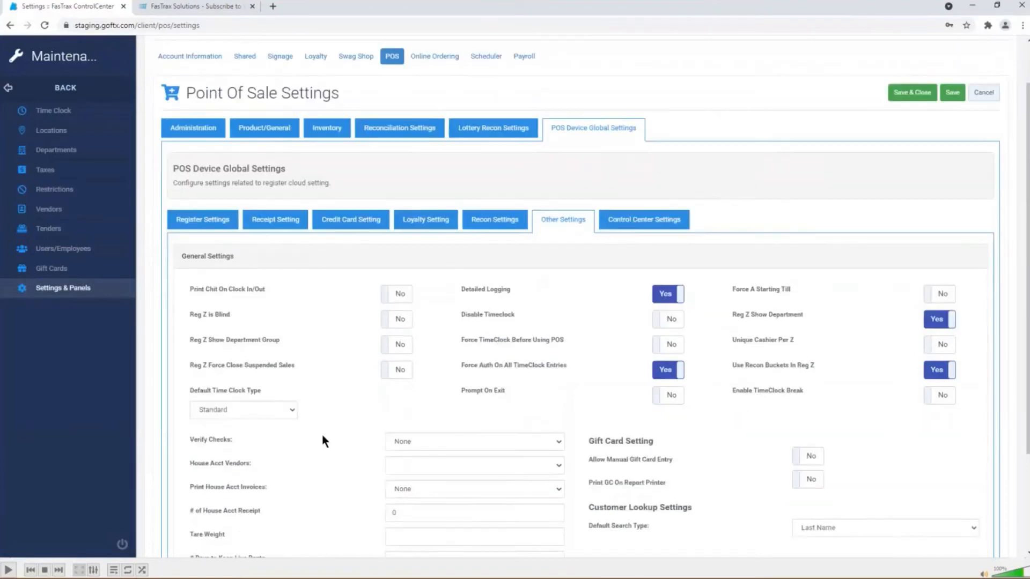
left_click(294, 414)
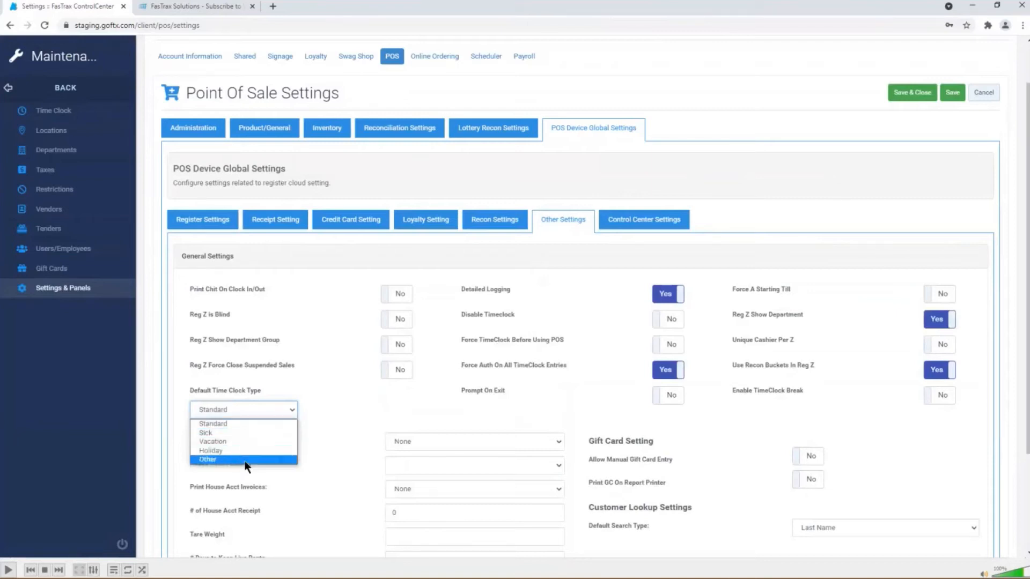
left_click(236, 424)
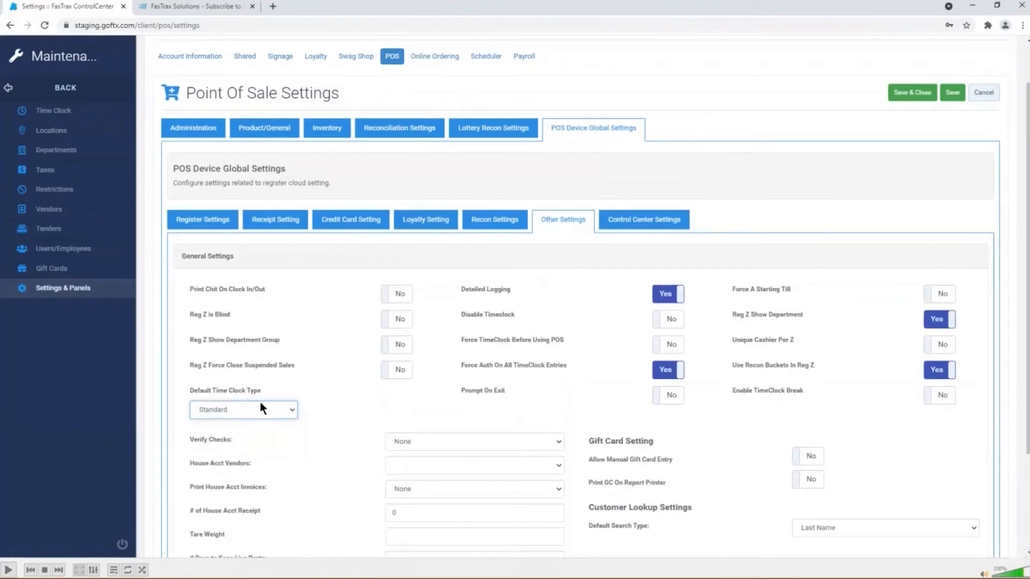
left_click(279, 409)
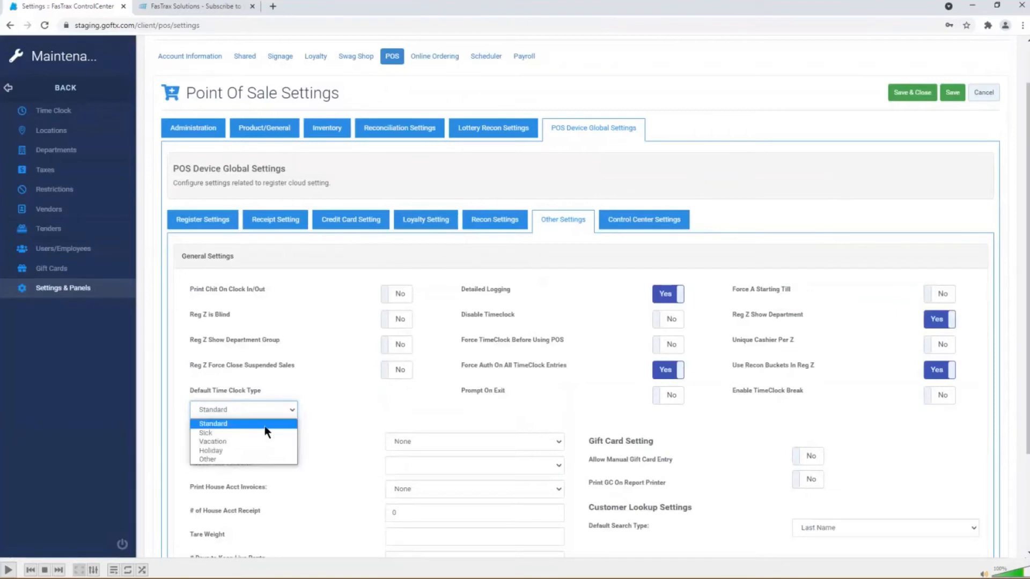
left_click(232, 424)
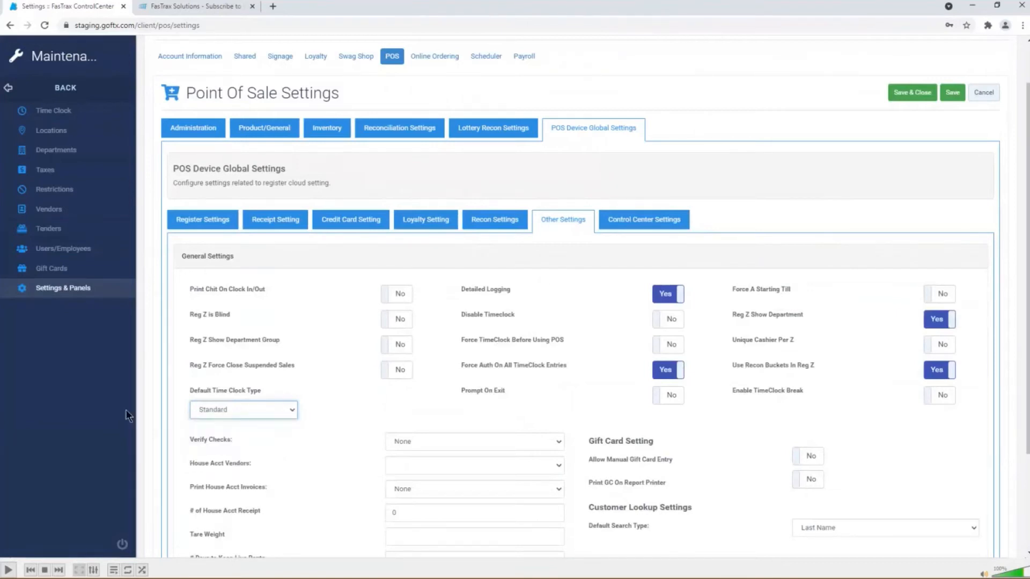
left_click(235, 413)
left_click(244, 418)
Step: Switch Detailed Logging off and back on, and switch Disable Timeclock on and back off
left_click(667, 294)
left_click(667, 295)
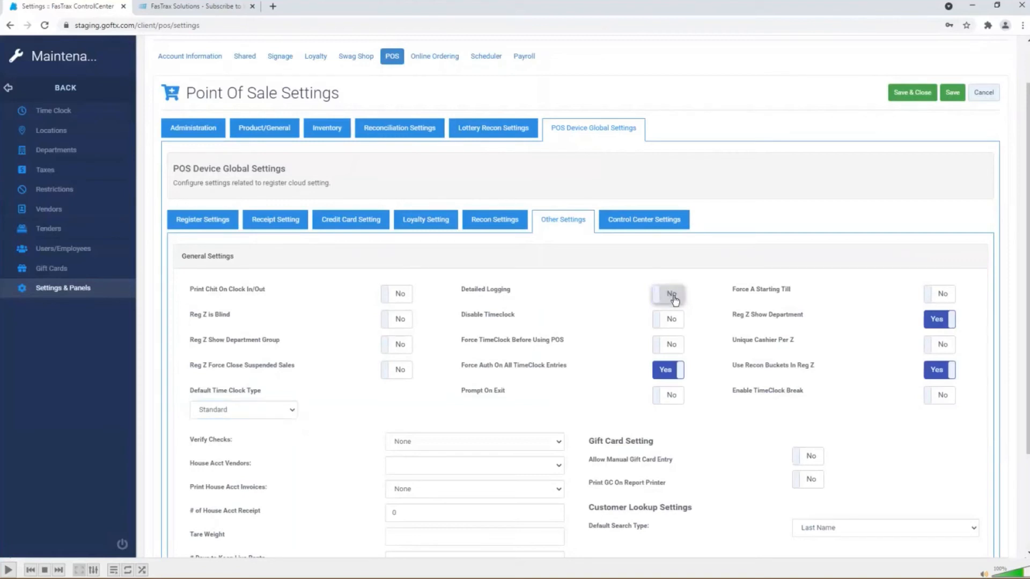
left_click(674, 298)
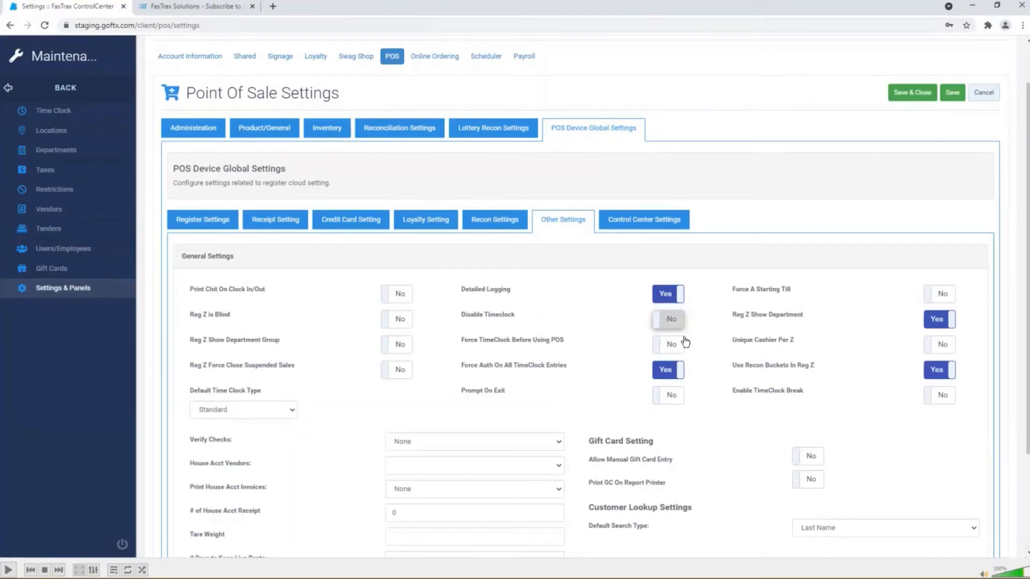
left_click(675, 323)
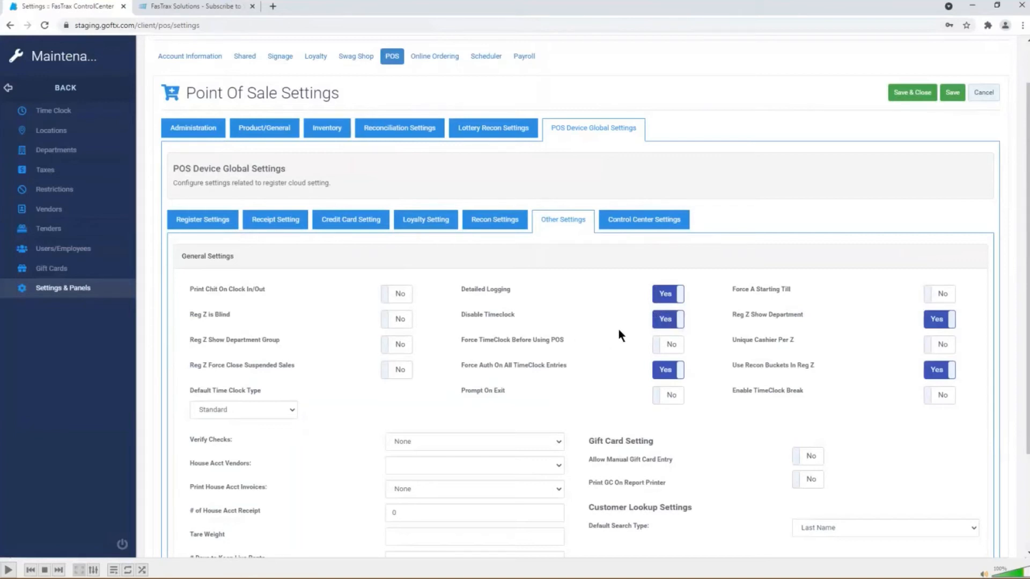
left_click(677, 324)
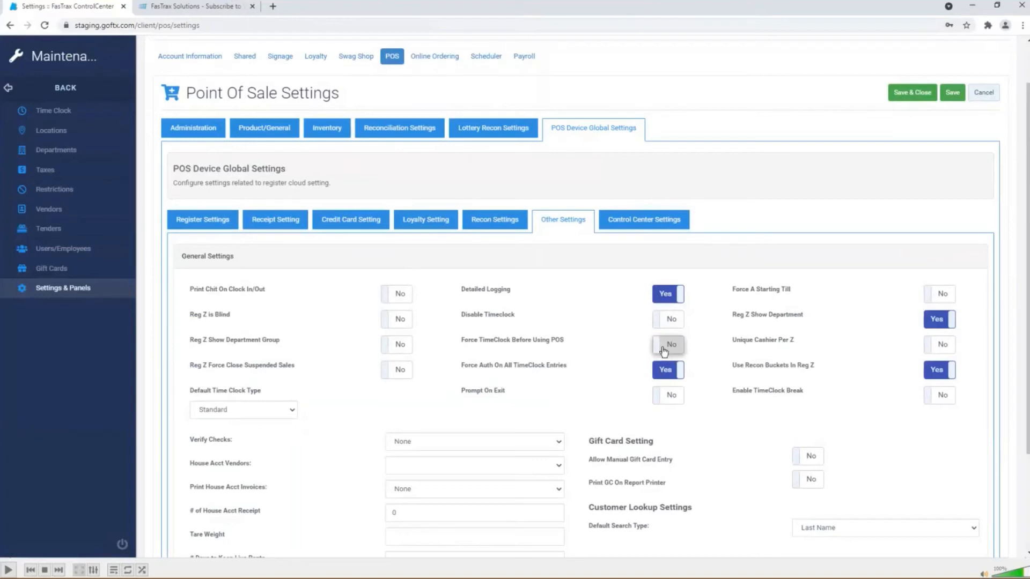
Step: Switch Force TimeClock Before Using POS on and back off, and Force Auth On All TimeClock Entries off and back on
left_click(679, 347)
left_click(660, 349)
left_click(670, 373)
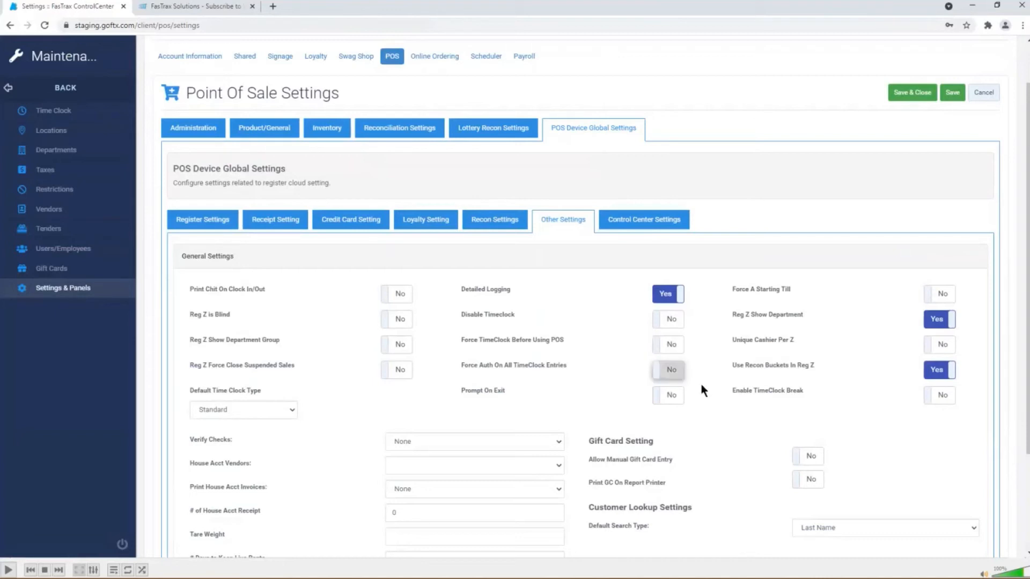
left_click(679, 377)
left_click(664, 371)
left_click(669, 374)
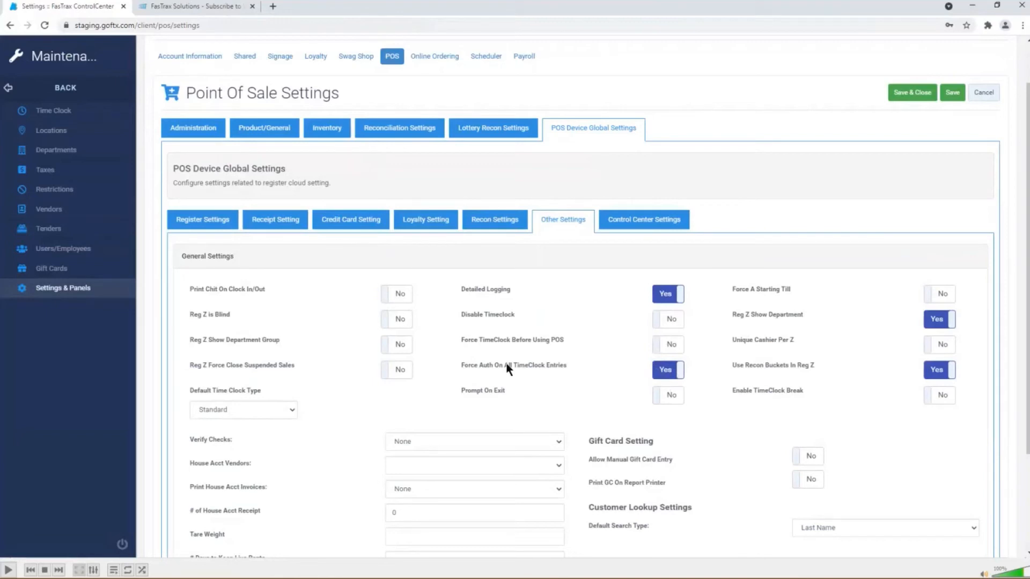
Step: Switch Prompt On Exit on and back off, and do the same with Force A Starting Till
left_click(679, 394)
left_click(664, 398)
left_click(946, 295)
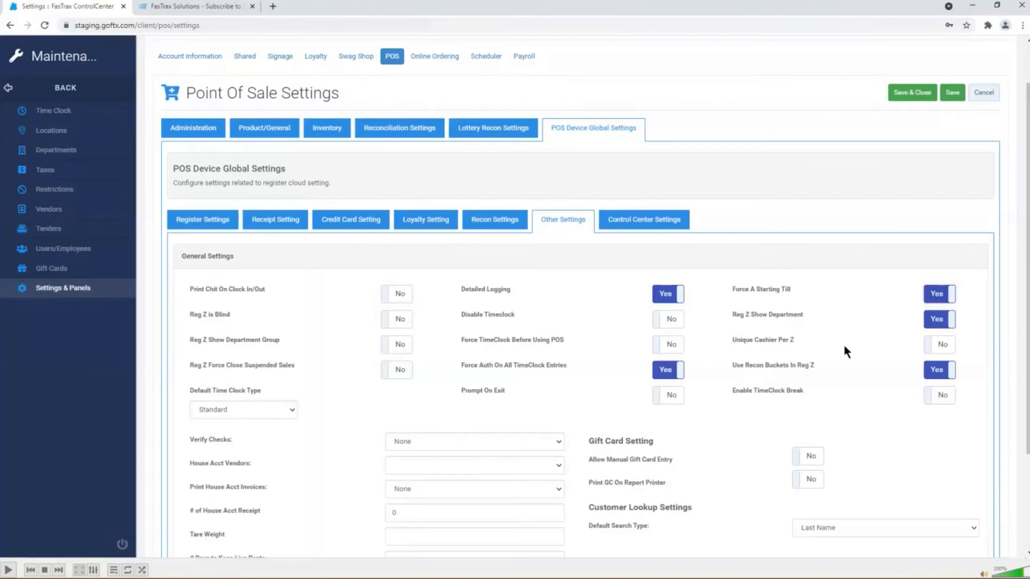
scroll(842, 346, "down", 2)
scroll(795, 336, "up", 1)
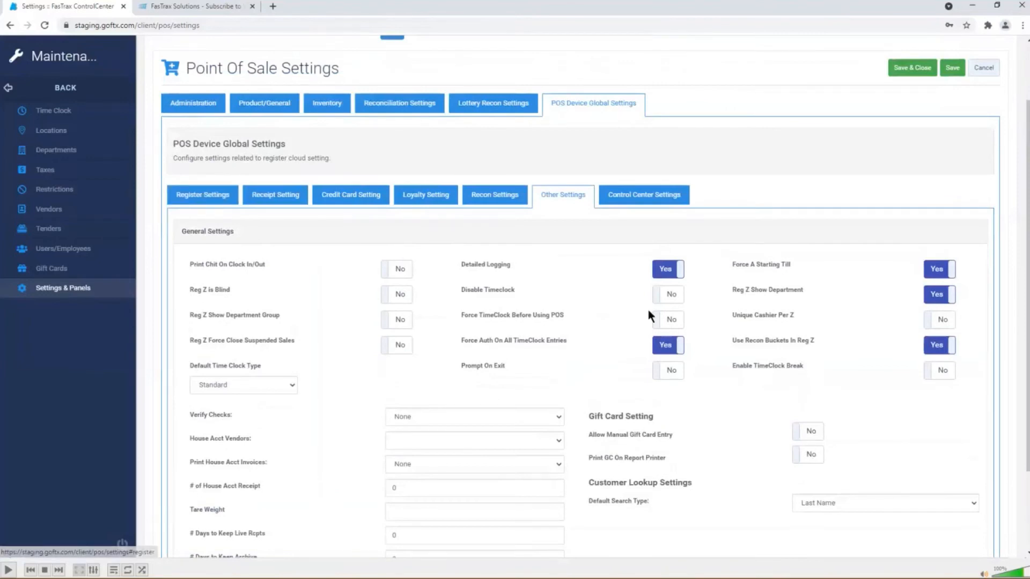
left_click(943, 272)
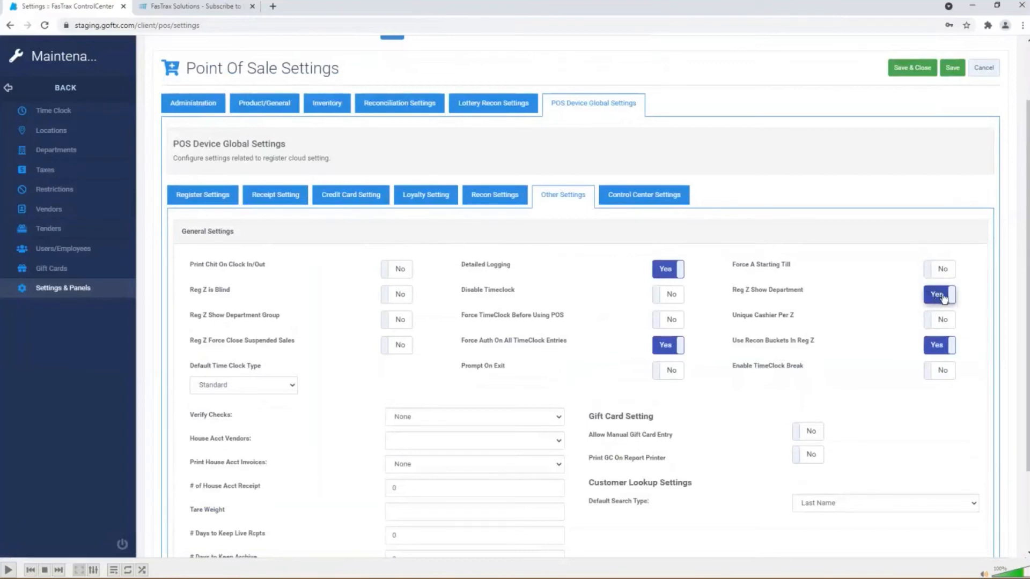
Step: Switch Reg Z Show Department off and back on, and Unique Cashier Per Z on and back off
left_click(940, 299)
left_click(939, 299)
left_click(943, 323)
Step: Switch Use Recon Buckets In Reg Z off and back on, and Enable TimeClock Break on and back off
left_click(943, 349)
left_click(930, 377)
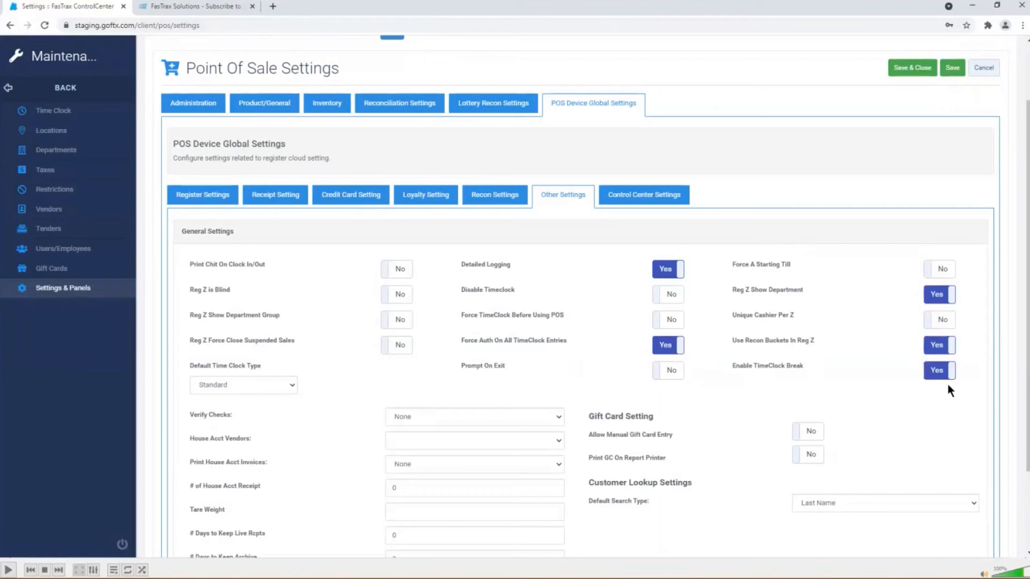
left_click(944, 375)
Step: Change Verify Checks to Positive and back to None
scroll(468, 404, "down", 1)
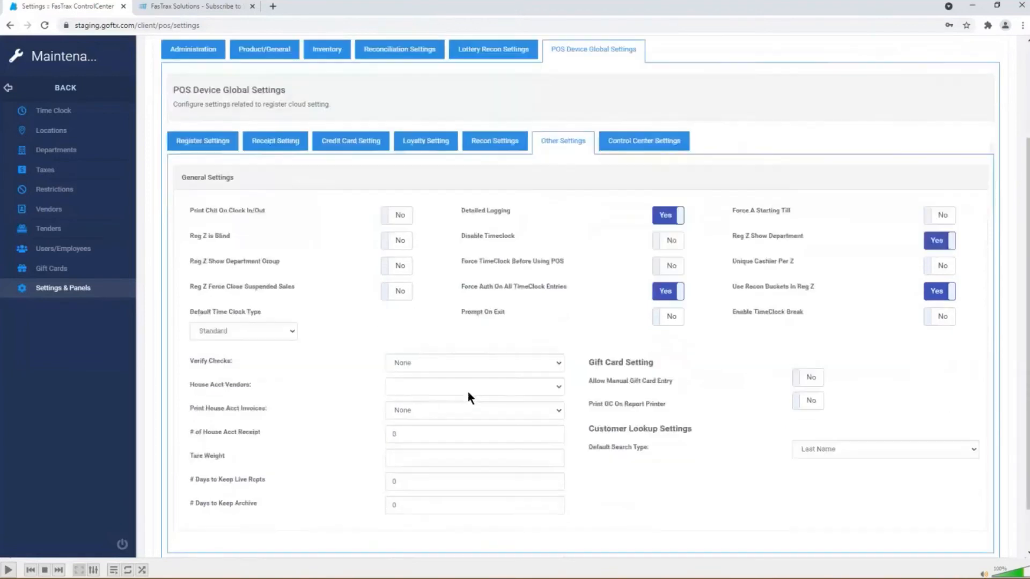
left_click(413, 370)
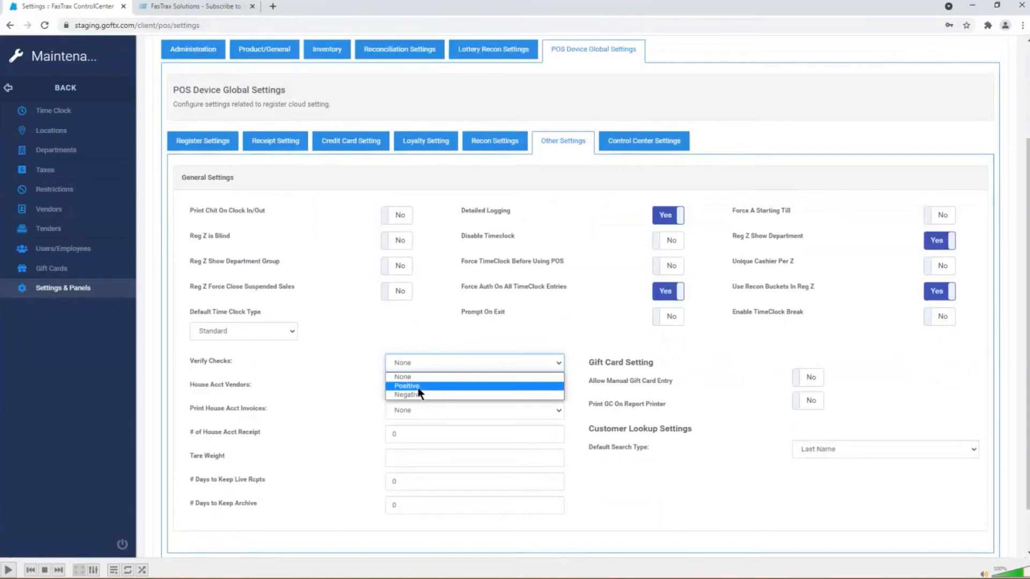
left_click(413, 386)
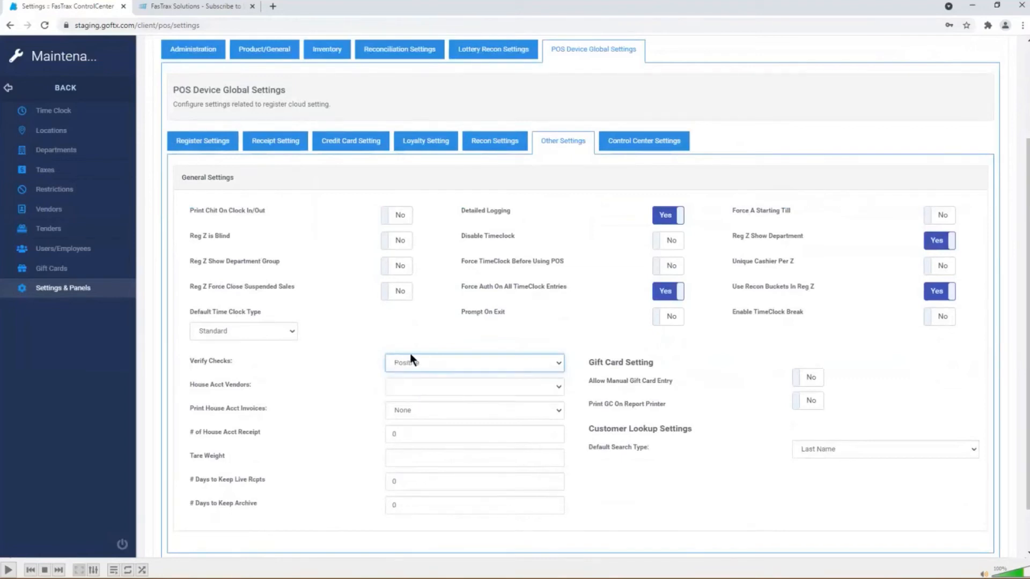
left_click(409, 358)
left_click(411, 377)
Step: Examine the choices offered for House Acct Vendors without selecting a vendor
left_click(426, 385)
left_click(439, 387)
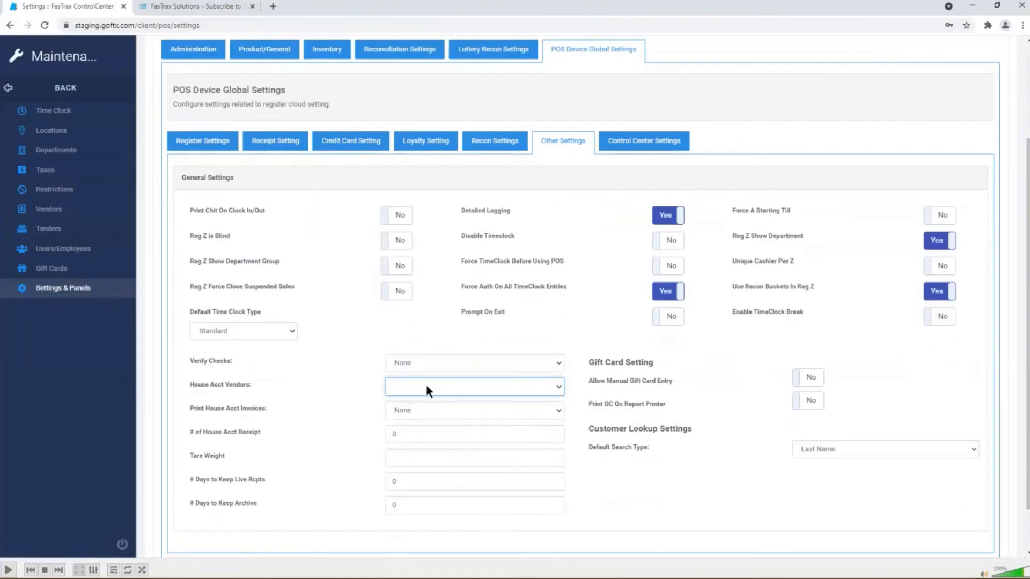
left_click(416, 384)
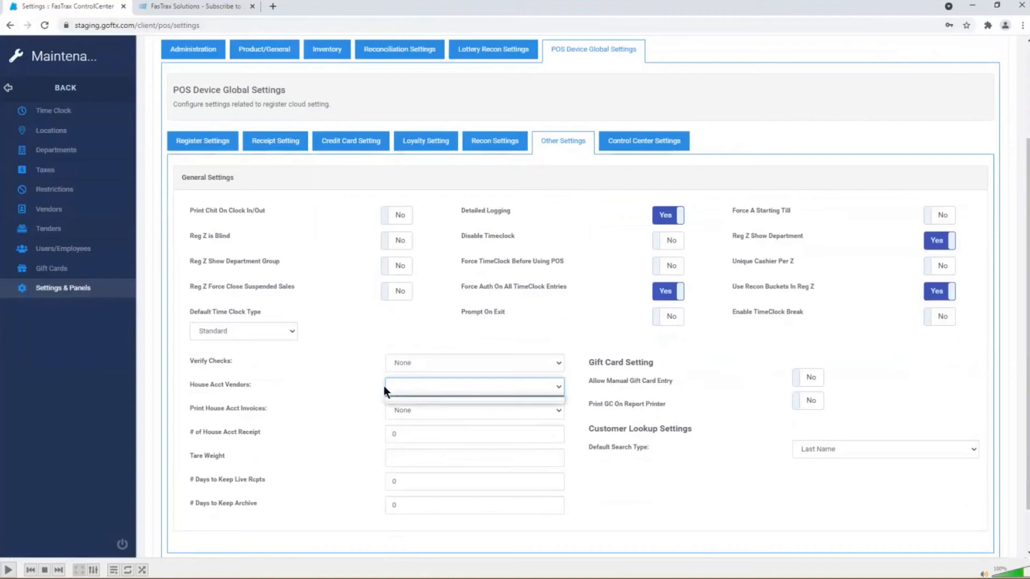
left_click(428, 396)
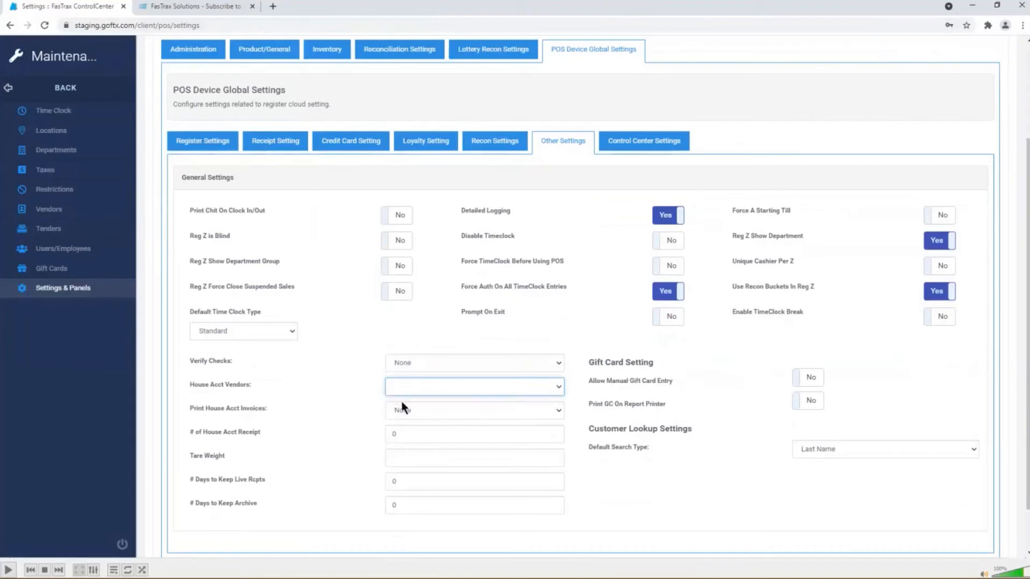
Step: Change Print House Acct Invoices to Automatic, to Manual, and back to None
left_click(455, 410)
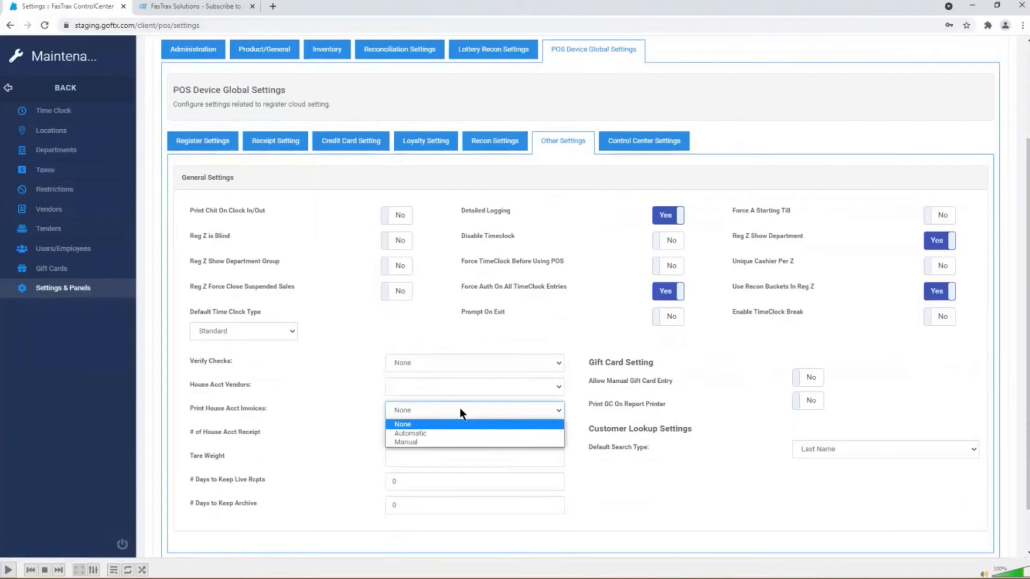
left_click(436, 433)
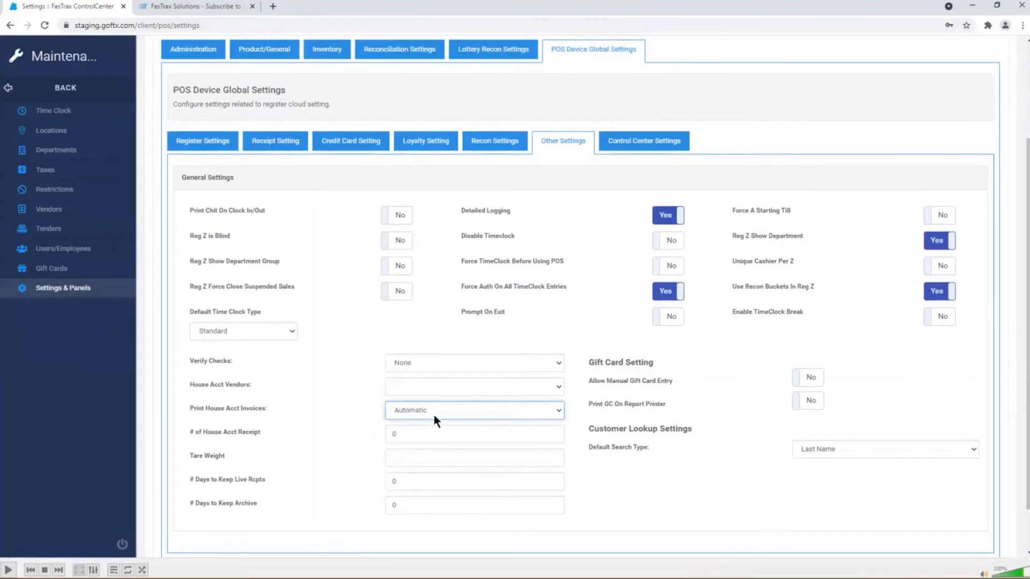
left_click(431, 415)
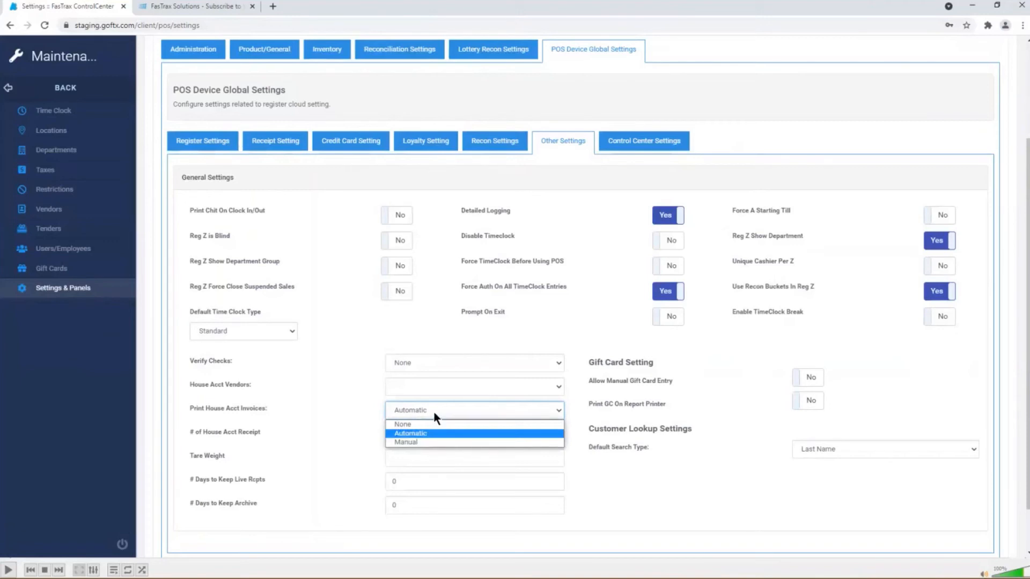
left_click(413, 442)
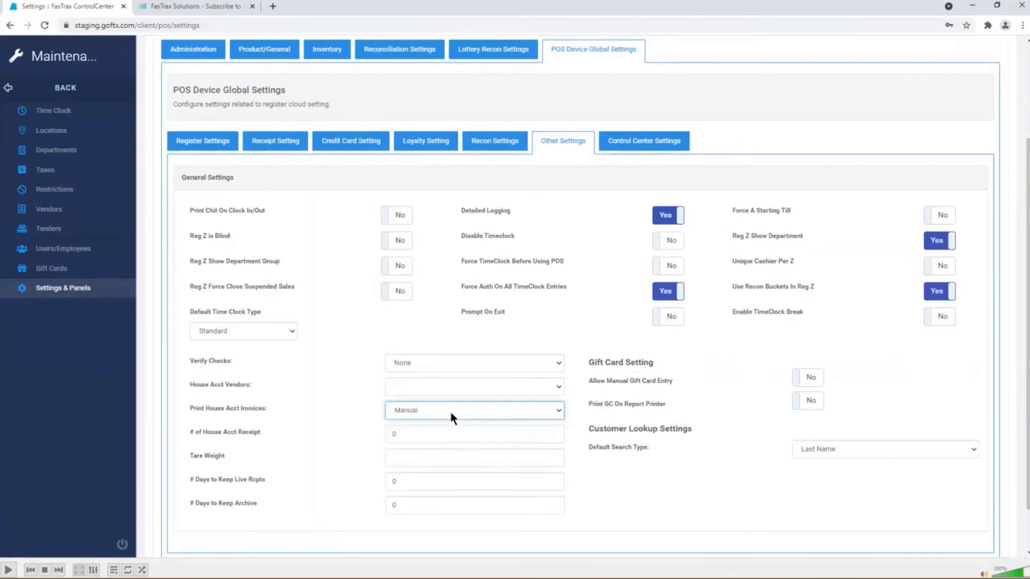
left_click(449, 411)
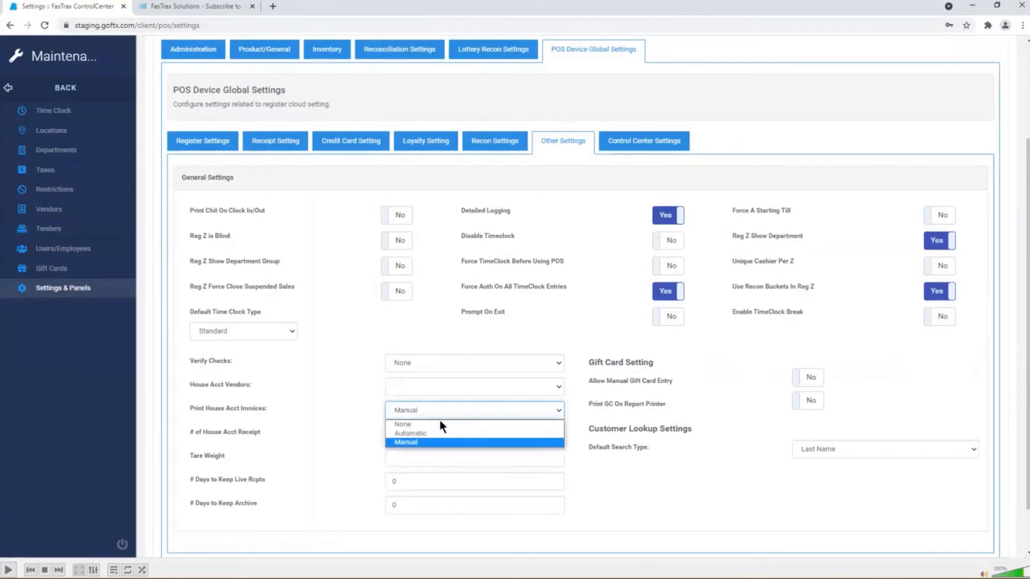
left_click(438, 425)
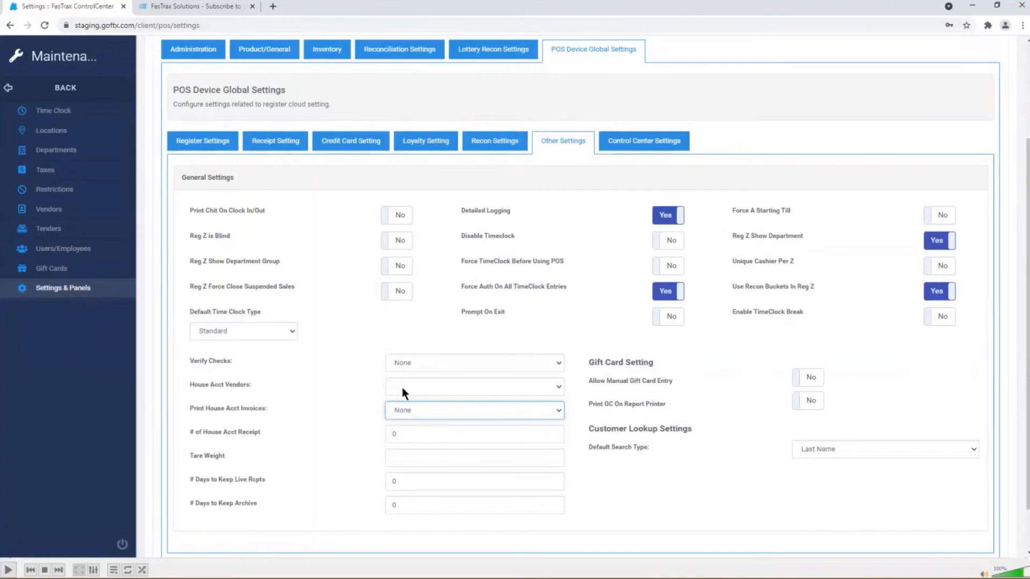
Step: Set # Days to Keep Live Rcpts to 3, leaving # of House Acct Receipt and Tare Weight as they are
double_click(420, 432)
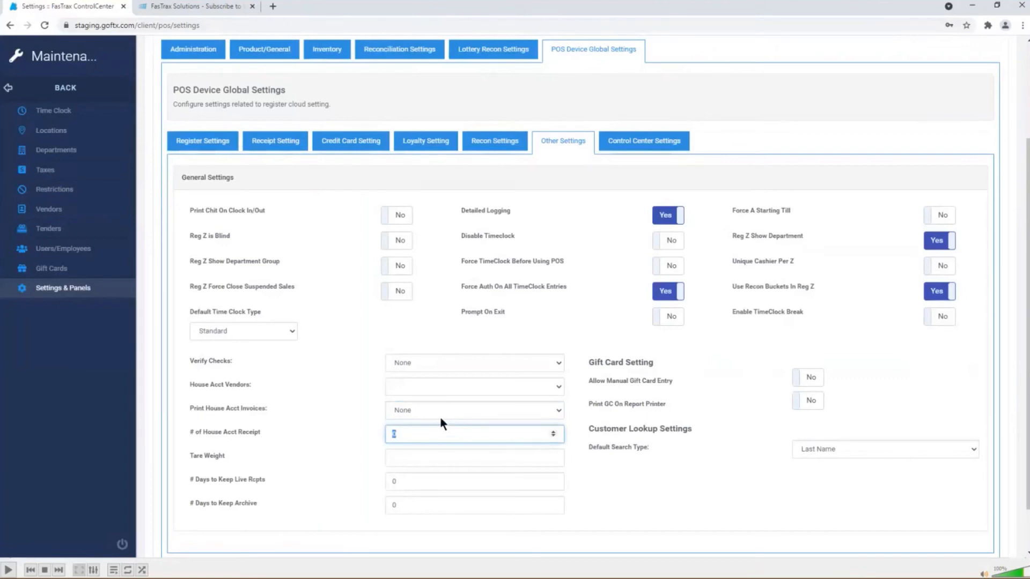
left_click(418, 457)
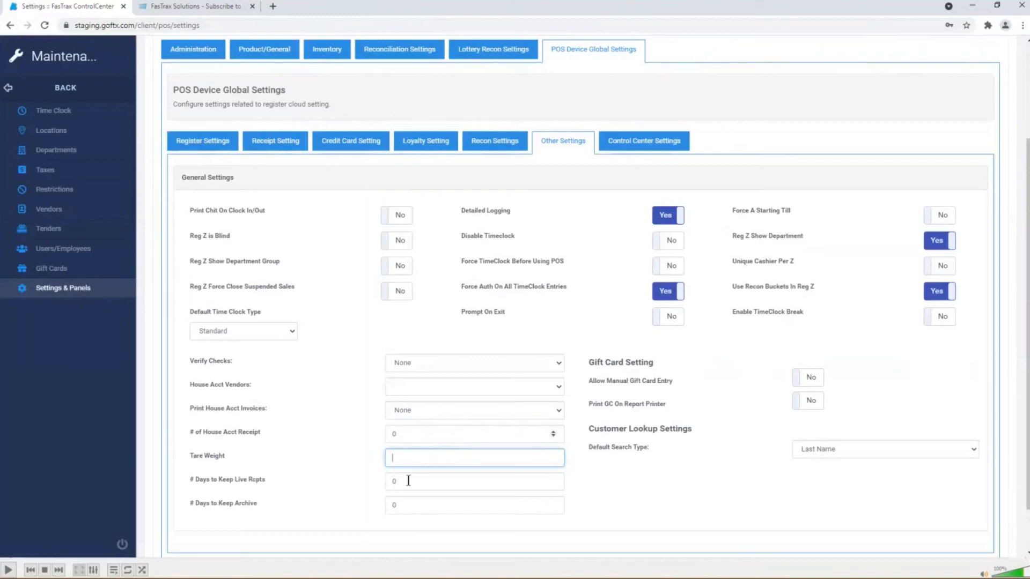
left_click(429, 479)
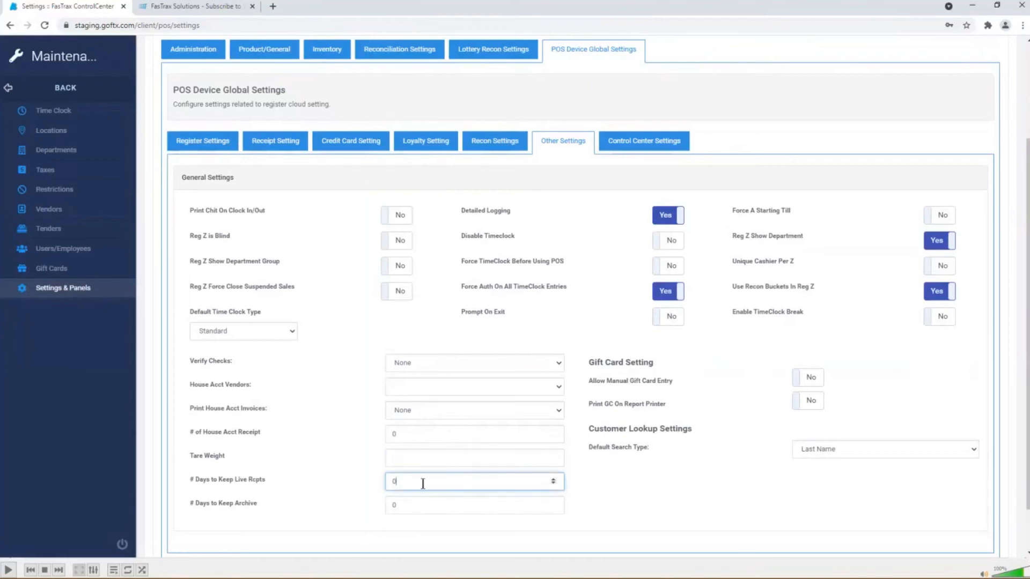
key("BackSpace")
type("2")
key("BackSpace")
type("3")
Step: Set # Days to Keep Archive to 30
left_click(429, 508)
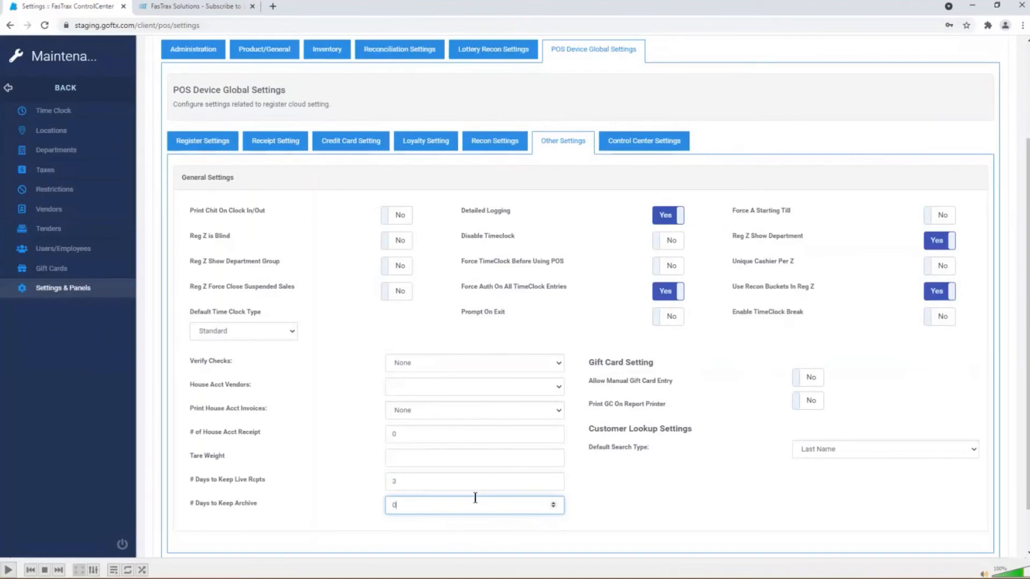
key("BackSpace")
type("30")
left_click(357, 513)
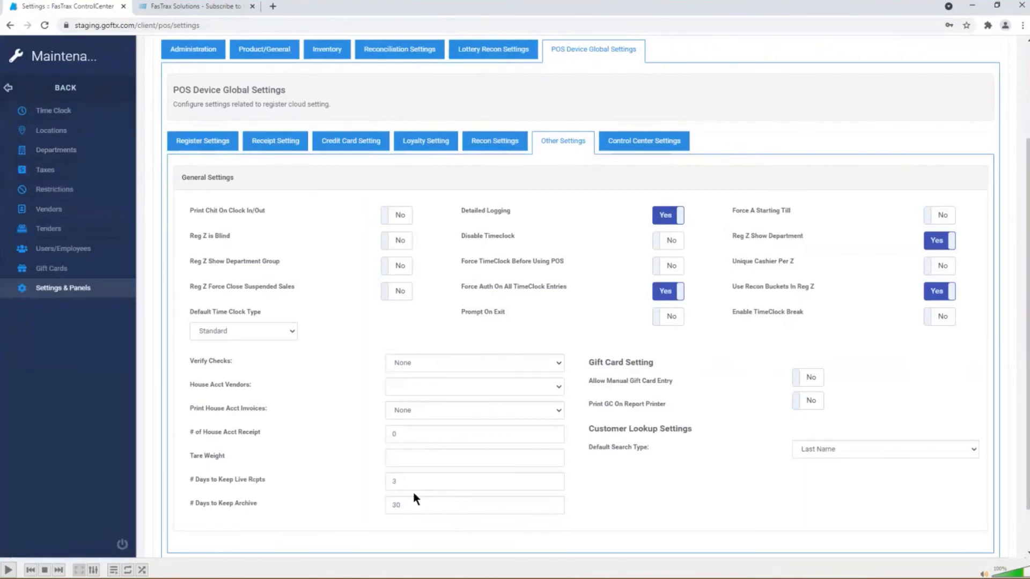
left_click_drag(420, 504, 355, 505)
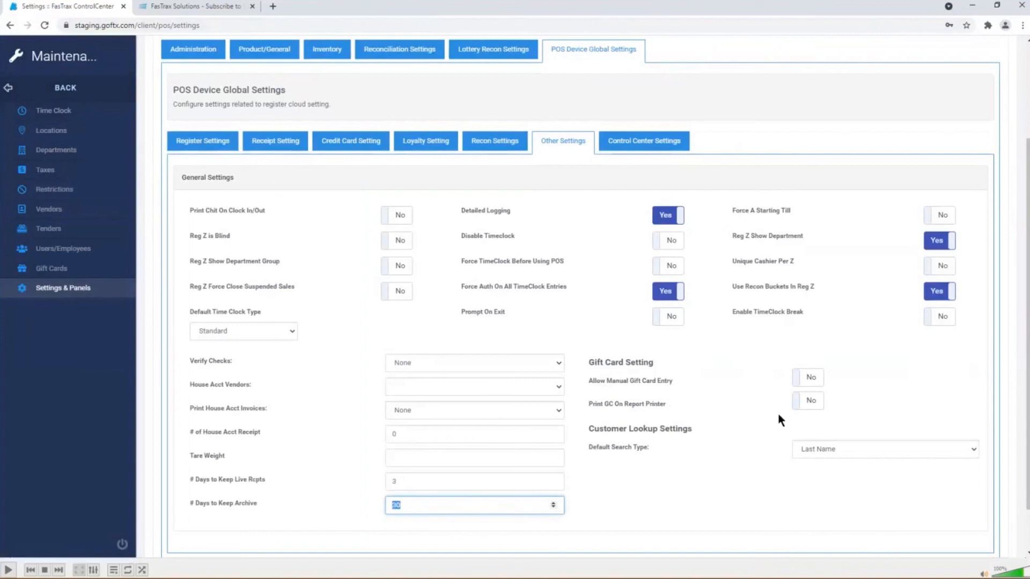
Step: Switch Allow Manual Gift Card Entry on and back off, and do the same with Print GC On Report Printer
left_click(811, 379)
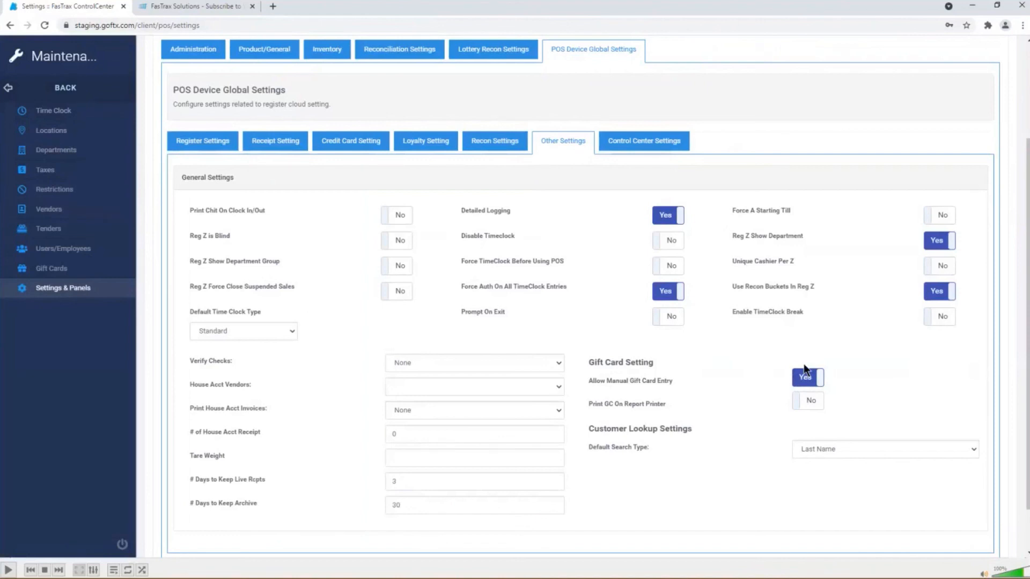
left_click(849, 369)
left_click(837, 406)
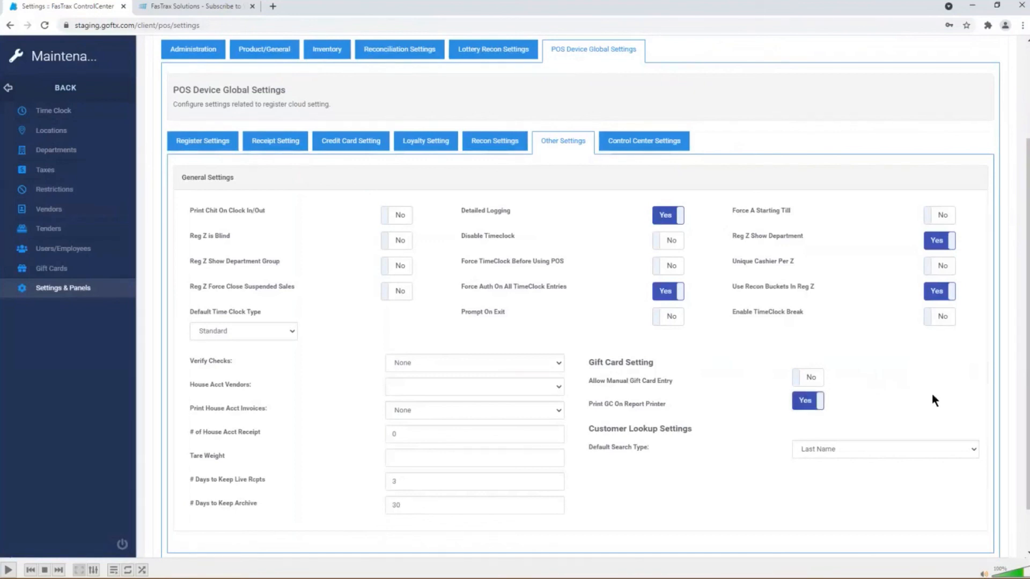
left_click(805, 407)
Step: Examine the Default Search Type choices for customer lookup and keep Last Name selected
left_click(819, 450)
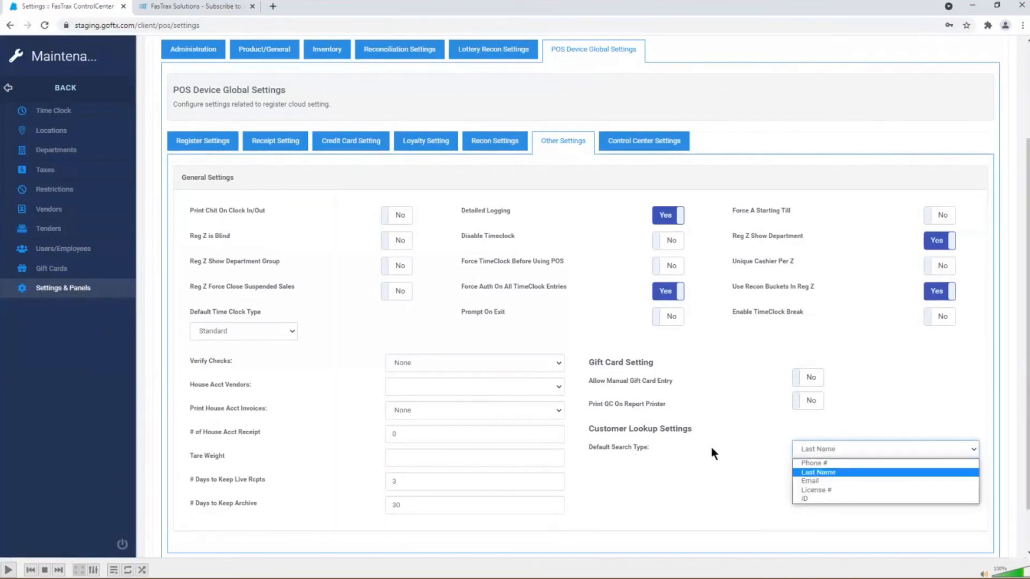
key("Up")
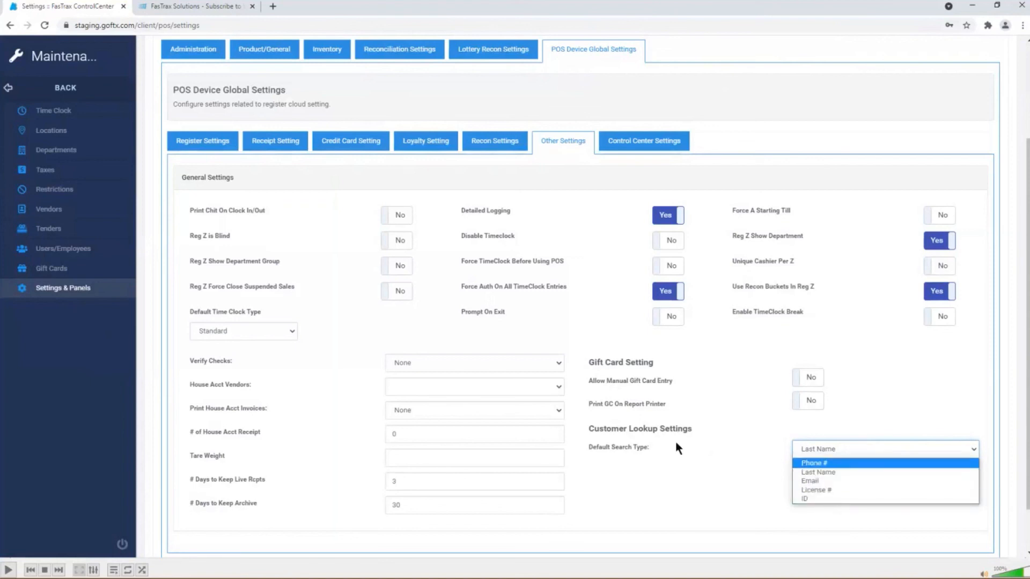
left_click(830, 472)
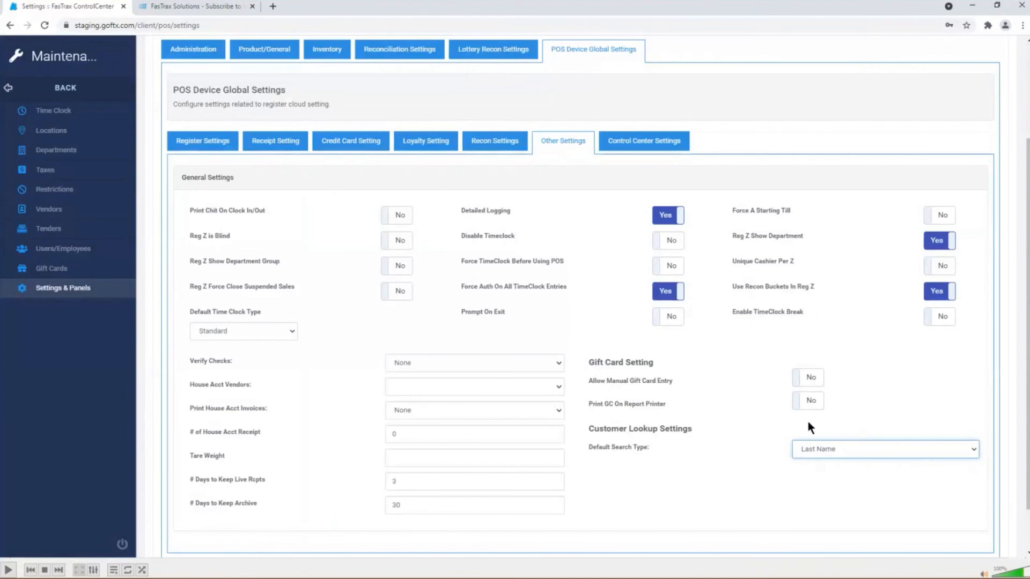
Step: View the Control Center Settings of the POS device global settings, and look over the Credit Card Setting options again
left_click(634, 143)
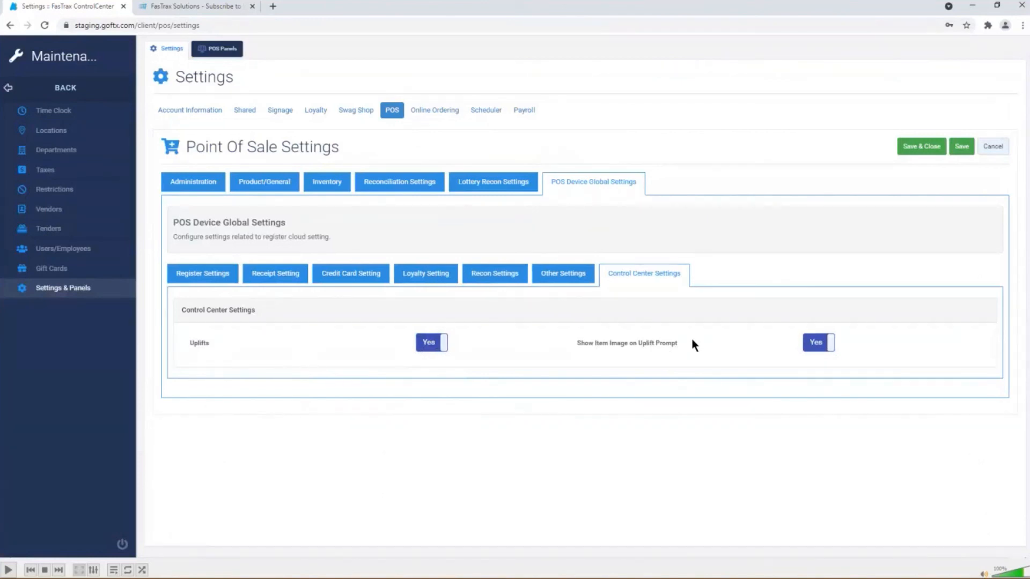
left_click(341, 274)
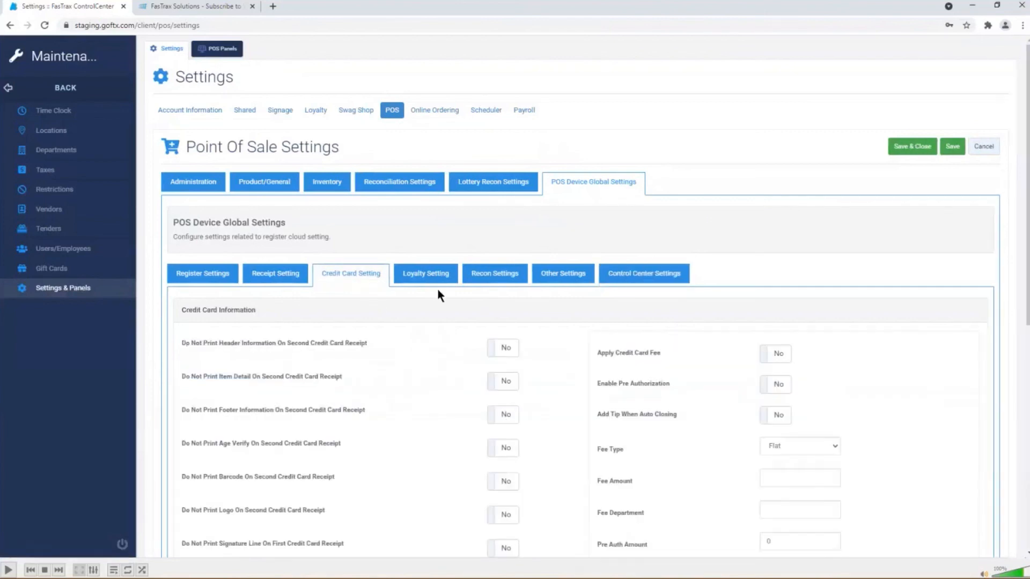
scroll(477, 304, "down", 4)
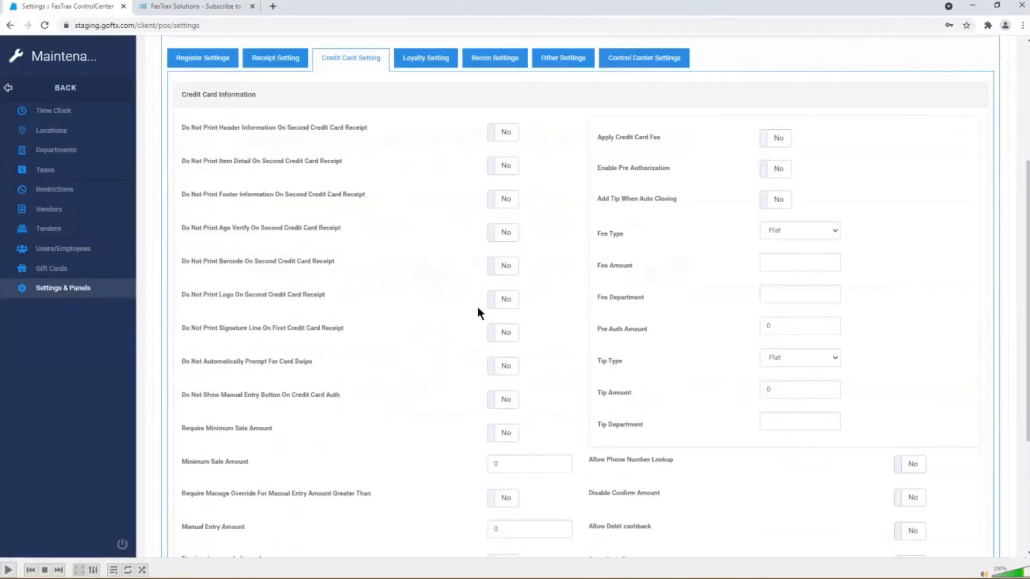
scroll(476, 305, "down", 1)
scroll(476, 304, "up", 3)
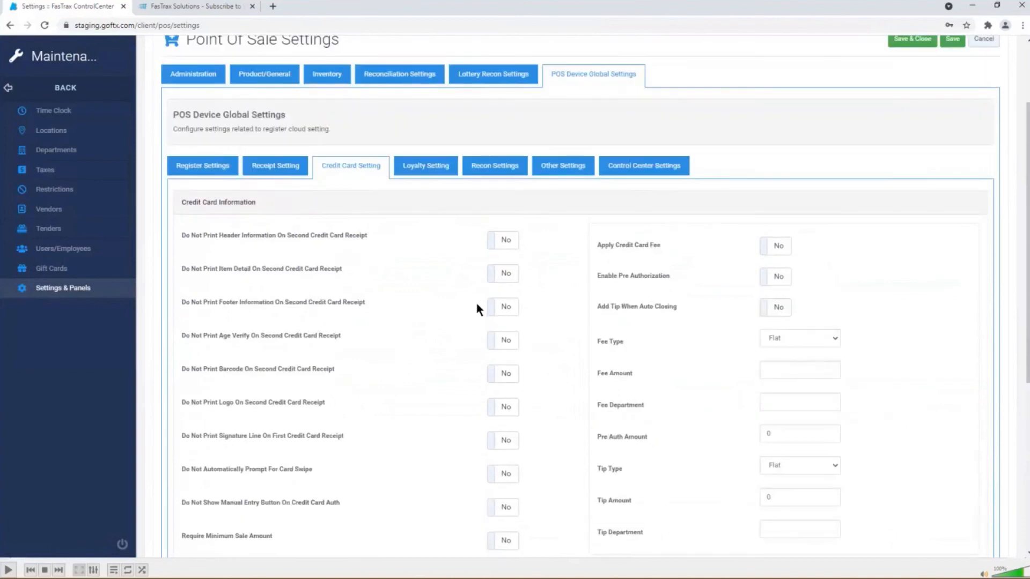
scroll(475, 306, "up", 1)
scroll(473, 303, "up", 1)
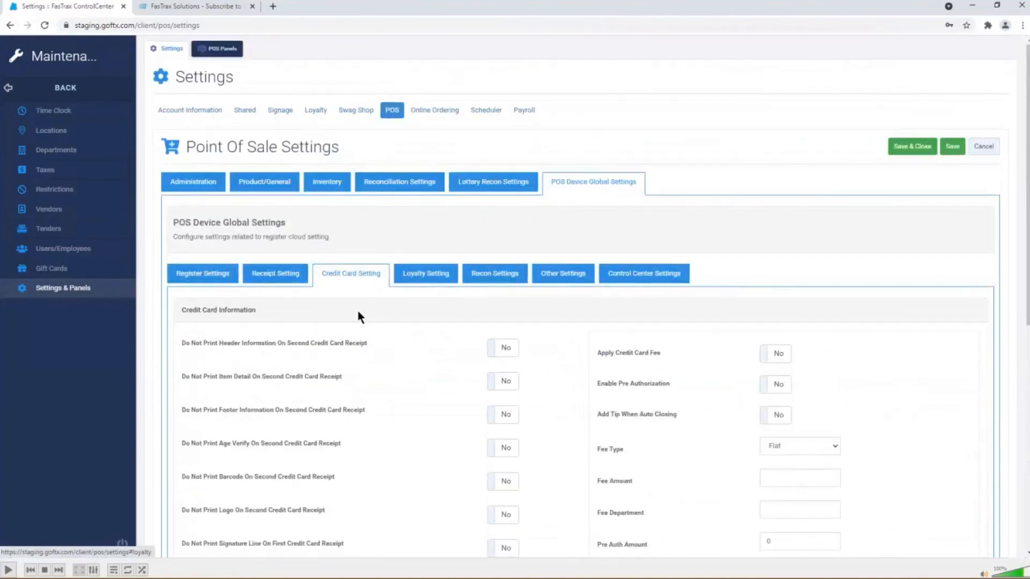
scroll(393, 314, "down", 1)
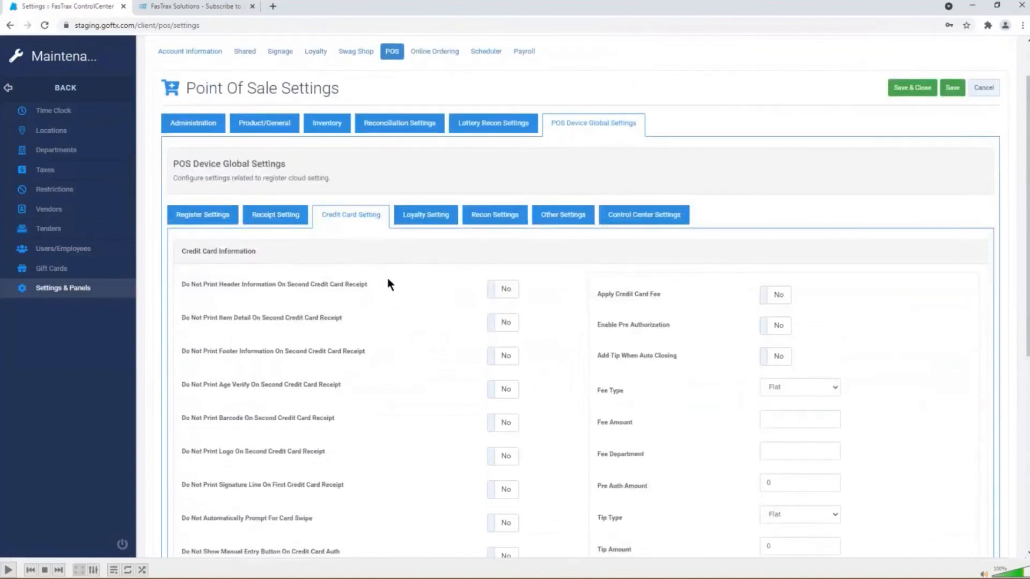
scroll(389, 280, "down", 1)
Step: Review the Loyalty and Recon settings again and return to the Control Center Settings
left_click(424, 167)
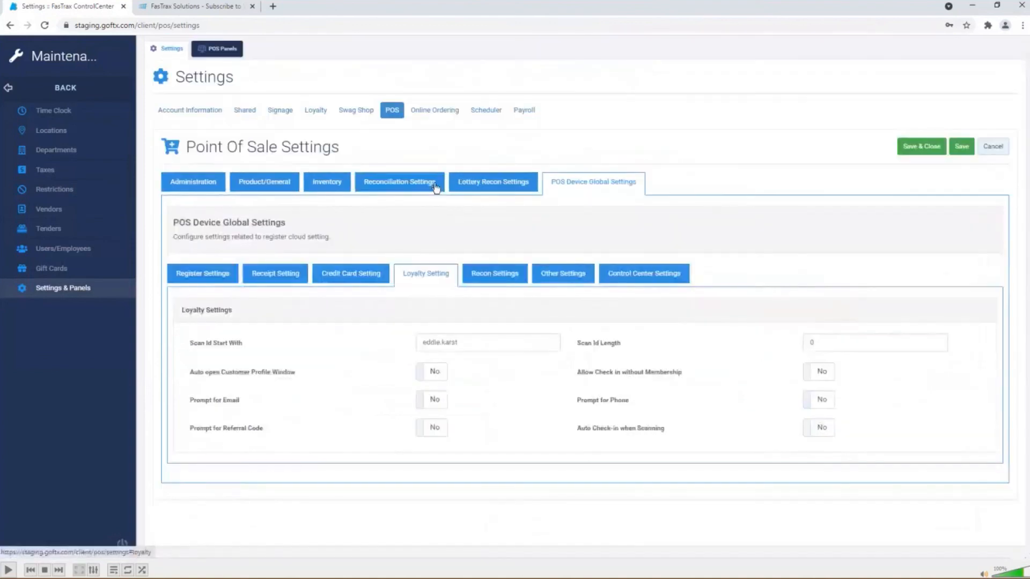
left_click(488, 276)
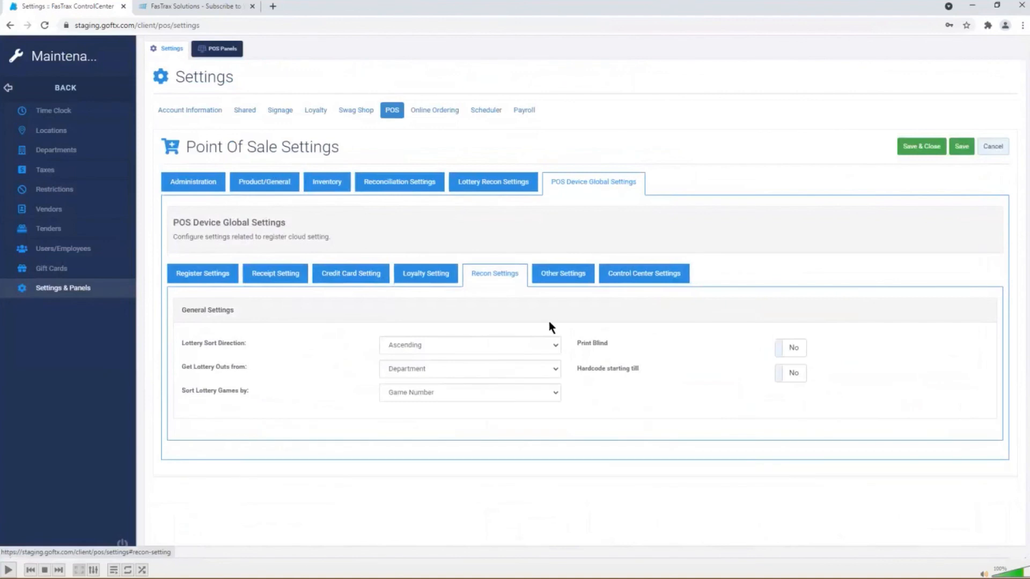
left_click(556, 279)
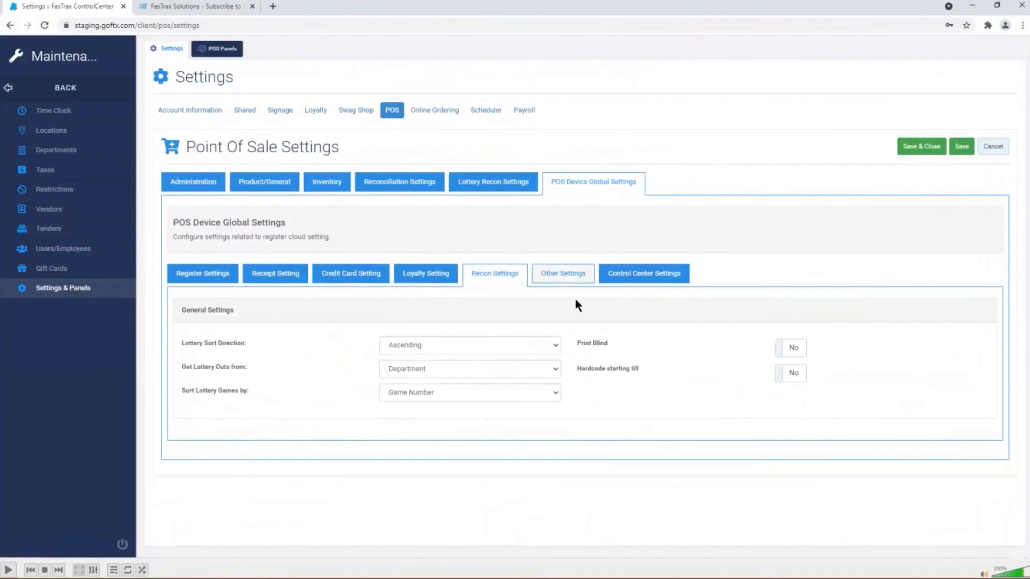
left_click(622, 279)
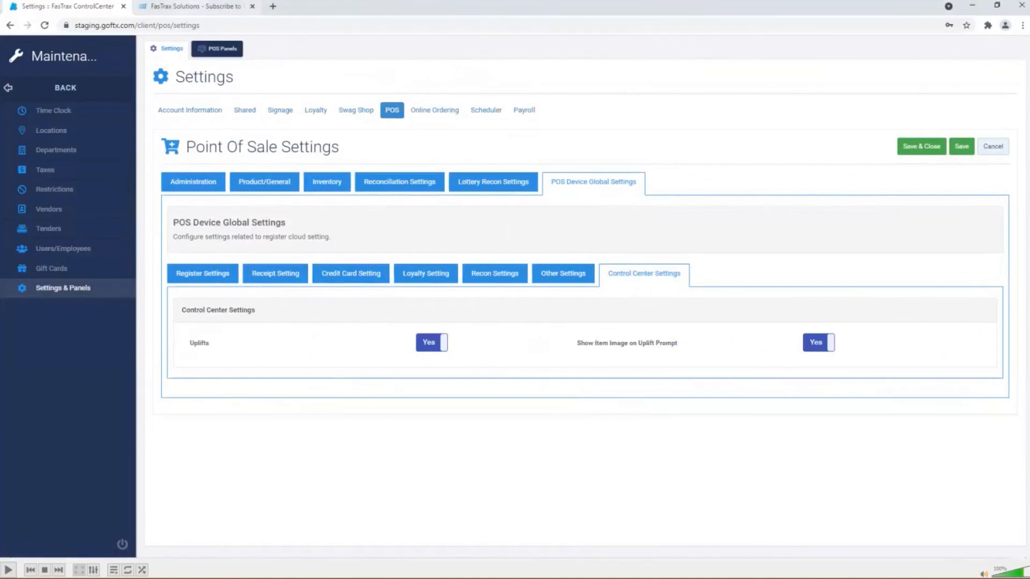
Step: Switch to the FasTrax Solutions website and look through the weekly training webinars
left_click(190, 5)
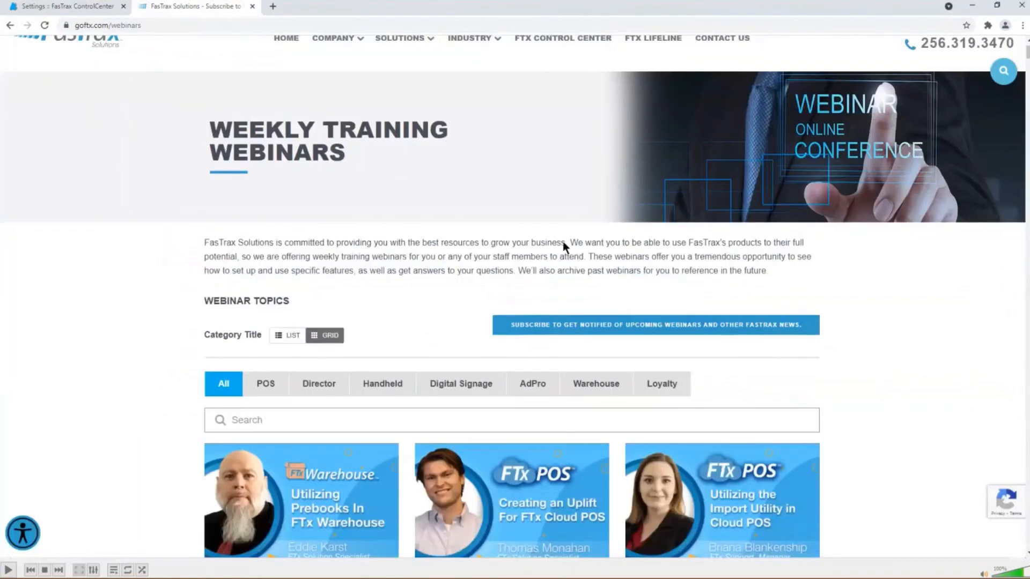
scroll(558, 295, "down", 8)
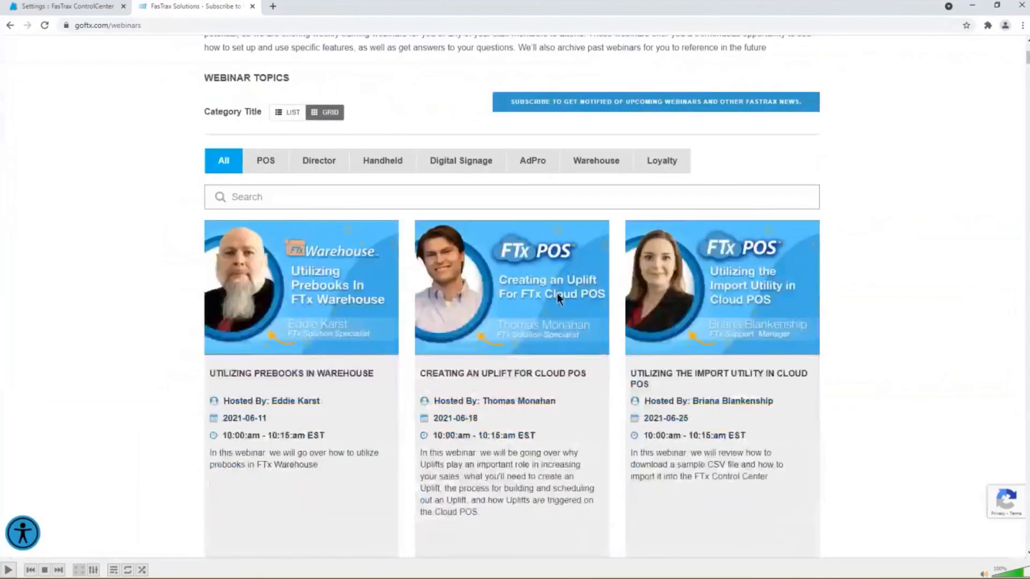
scroll(546, 297, "down", 5)
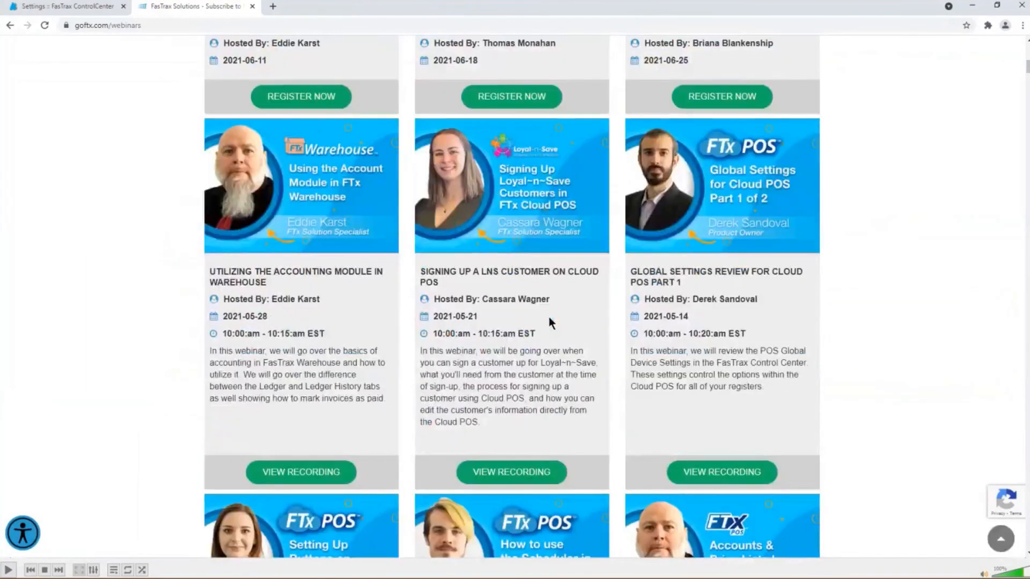
scroll(545, 306, "up", 13)
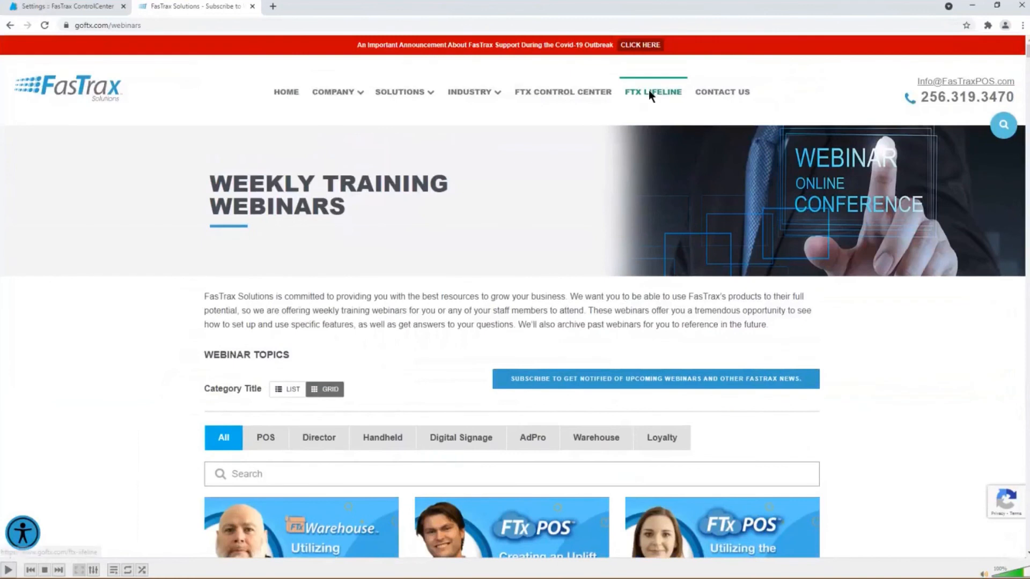
Step: Open the FTX Lifeline page and find its product support options
left_click(649, 92)
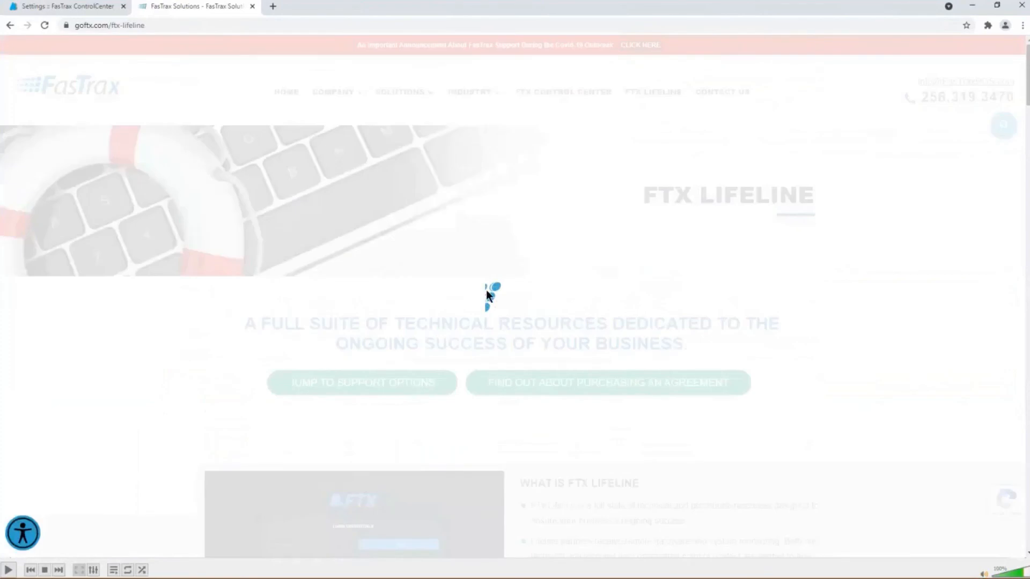
scroll(487, 292, "down", 8)
scroll(488, 292, "down", 9)
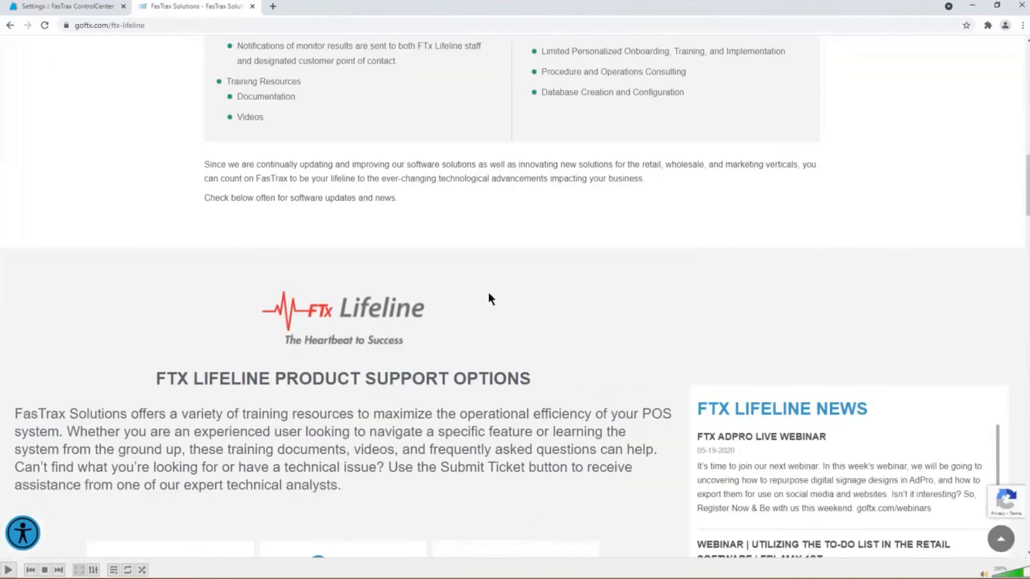
scroll(488, 292, "down", 8)
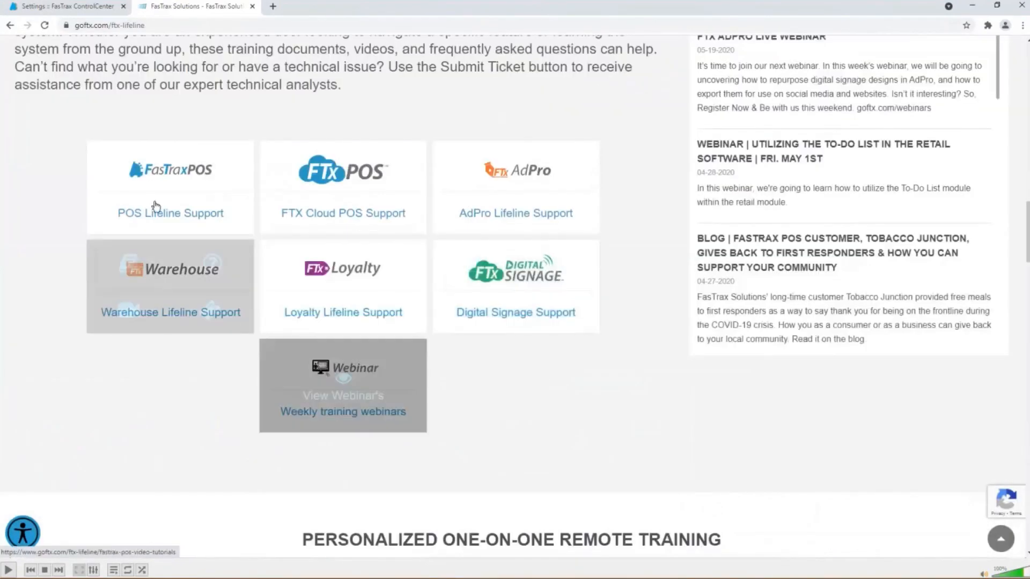
Step: Open the FTX Cloud POS documentation and skip the introductory tour till the next visit
mouse_move(214, 192)
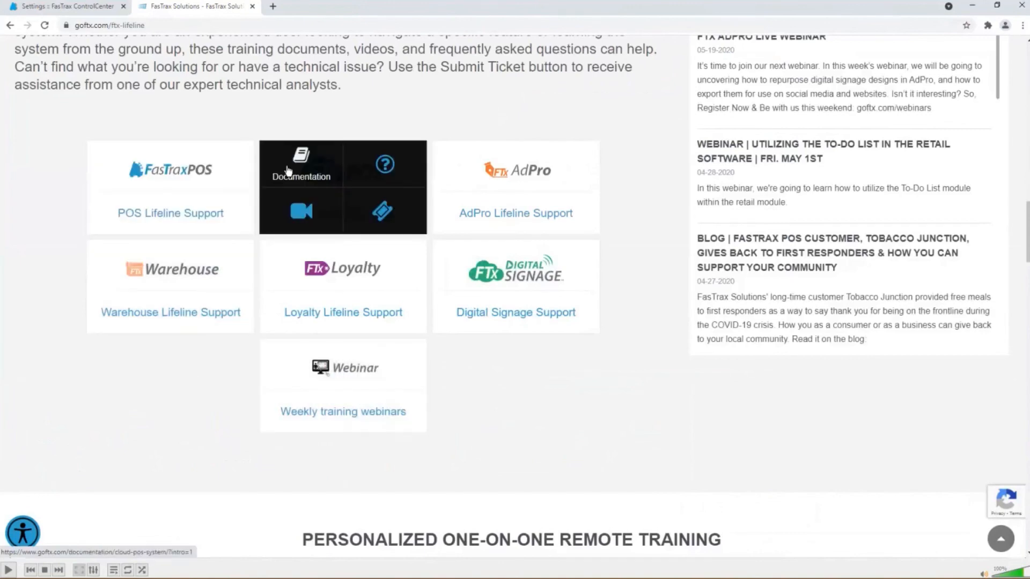
left_click(299, 166)
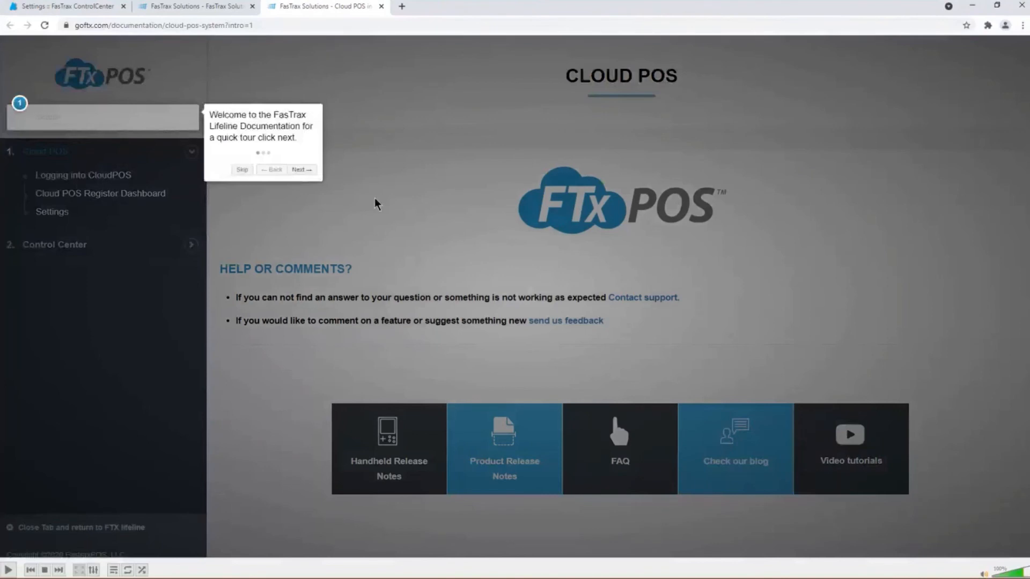
left_click(242, 170)
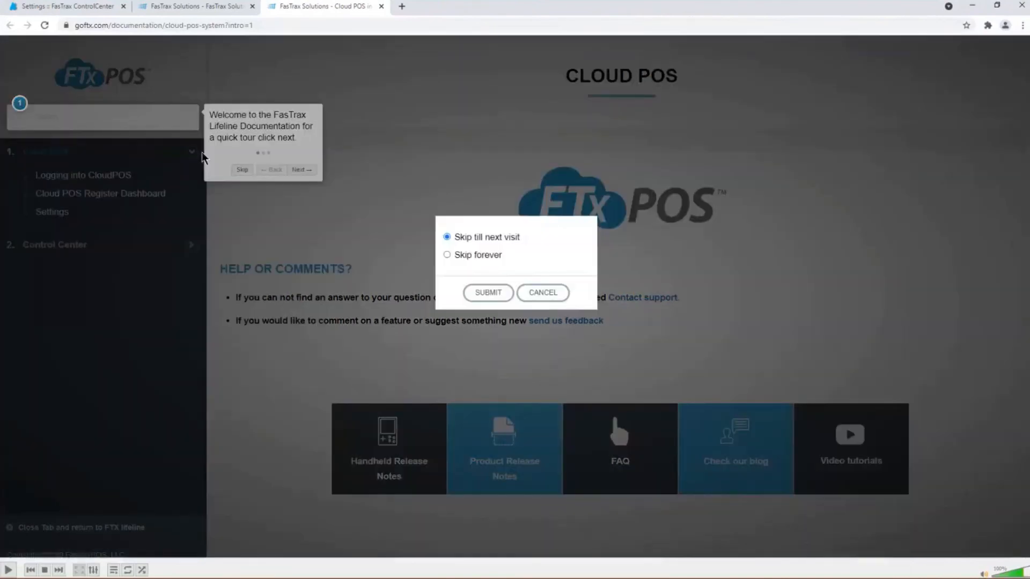
left_click(507, 299)
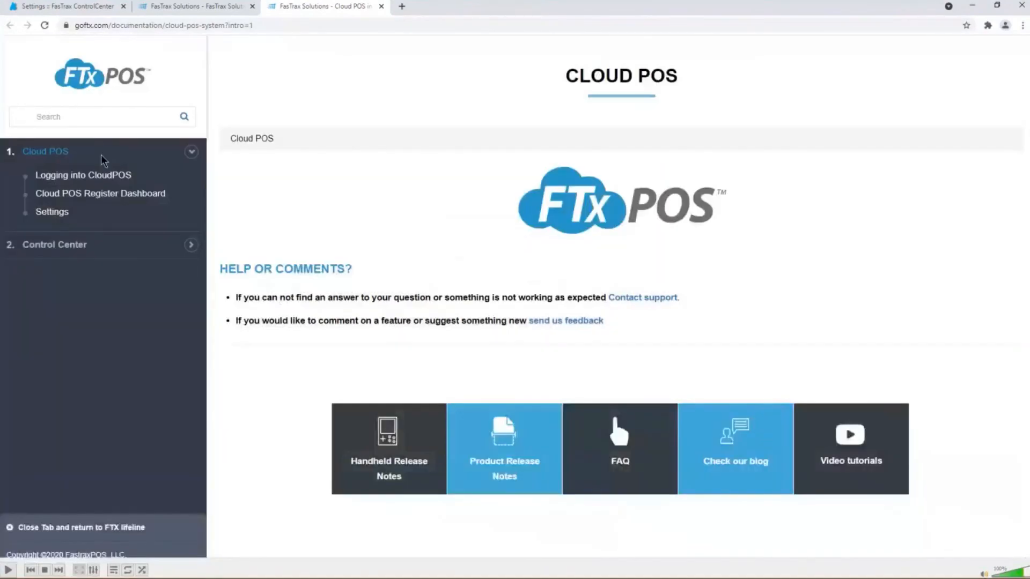